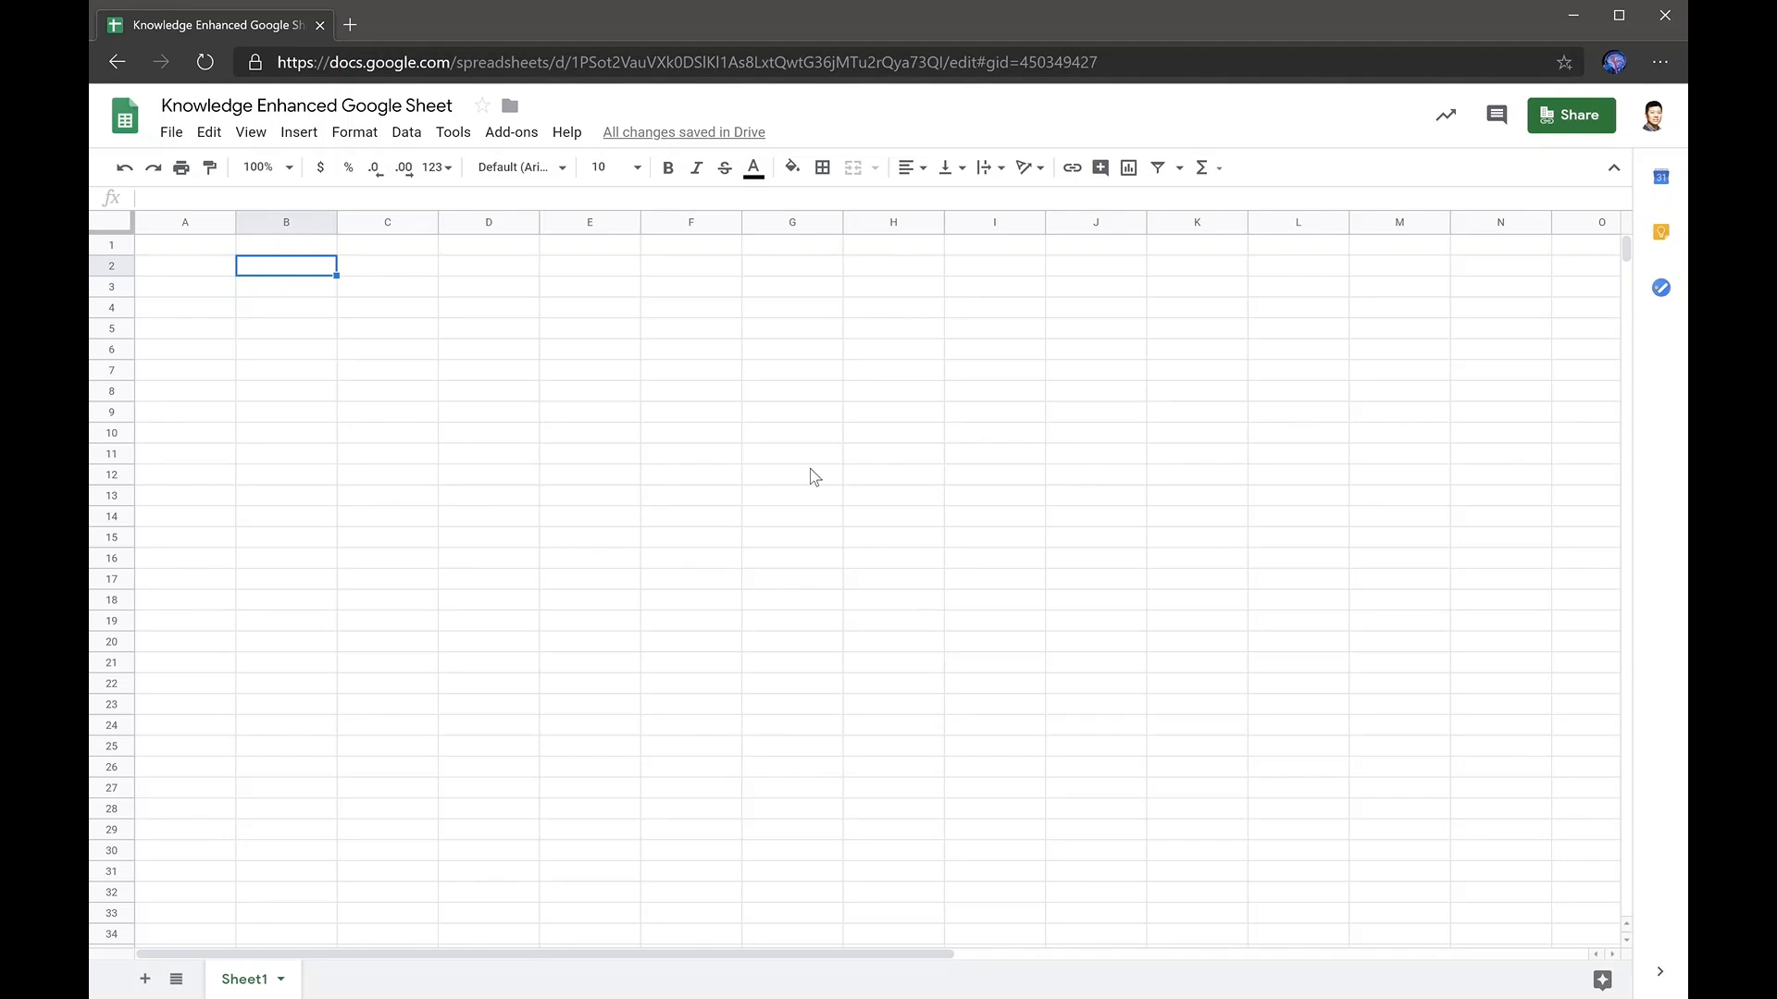
Step: Enter the airline names Virgin Atlantic, American Airlines and JetBlue in cells B2 to B4
key(Down)
key(Up)
text(Virginn)
key(BackSpace)
key(BackSpace)
text(At)
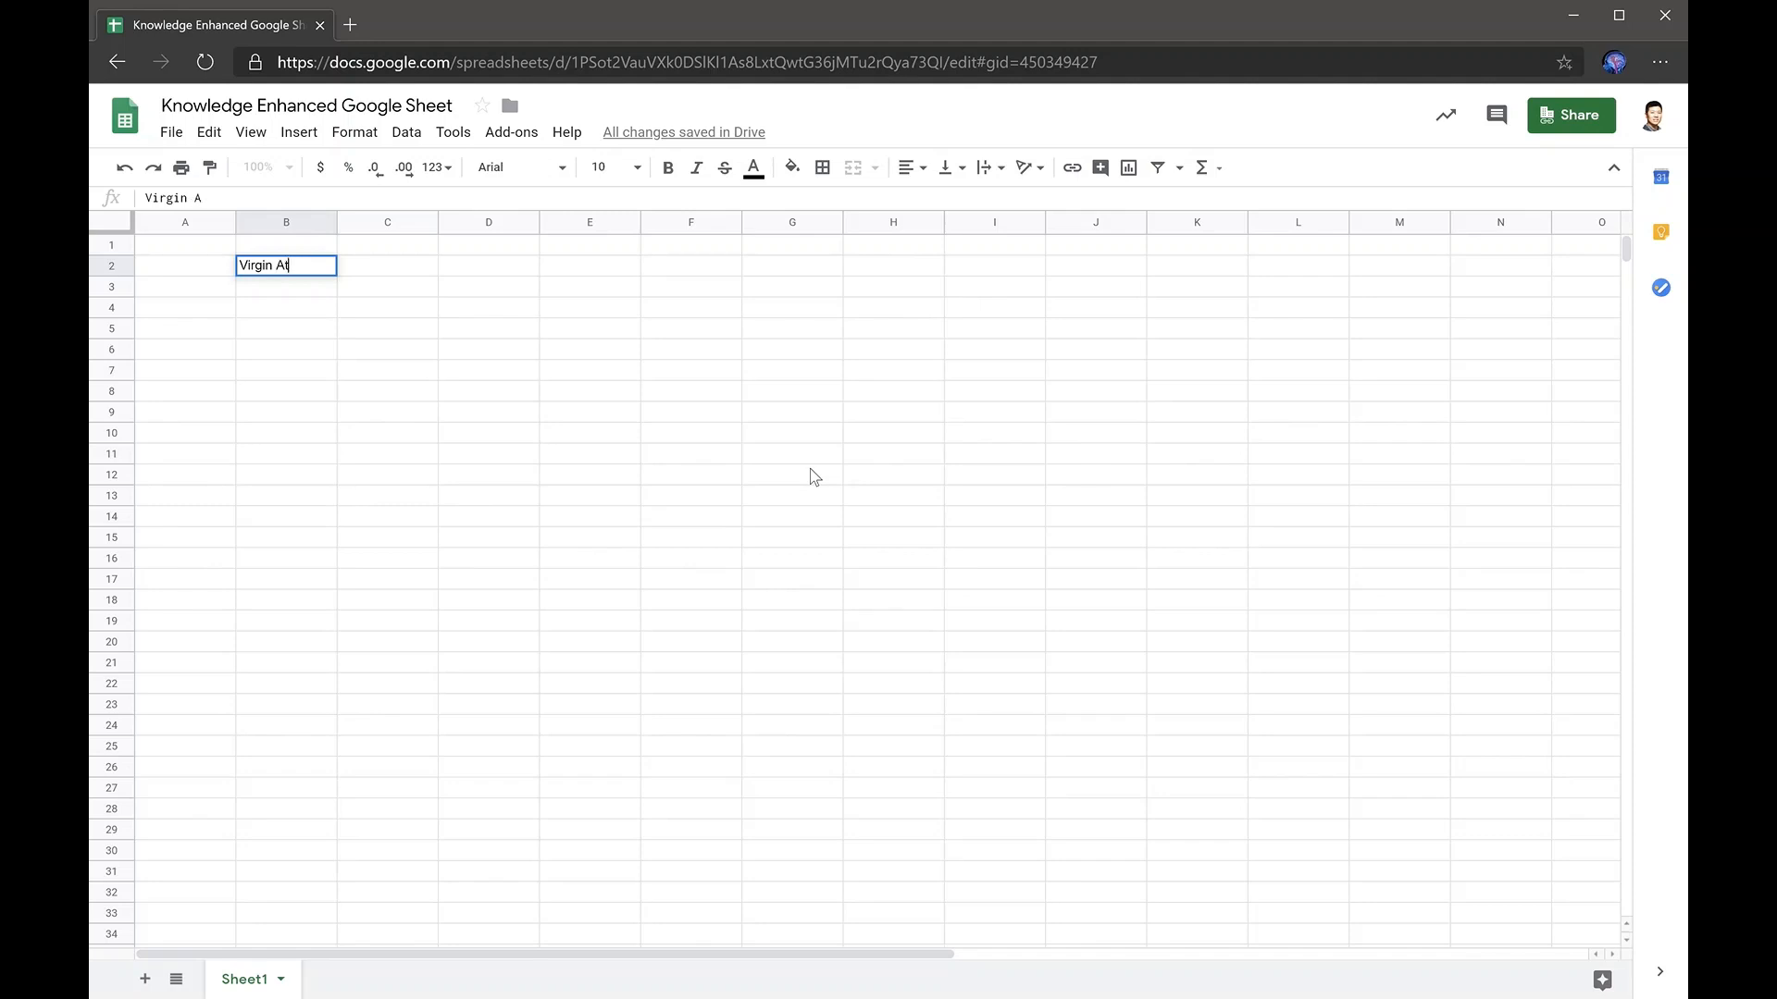
text(lantic)
key(Return)
text(Amer)
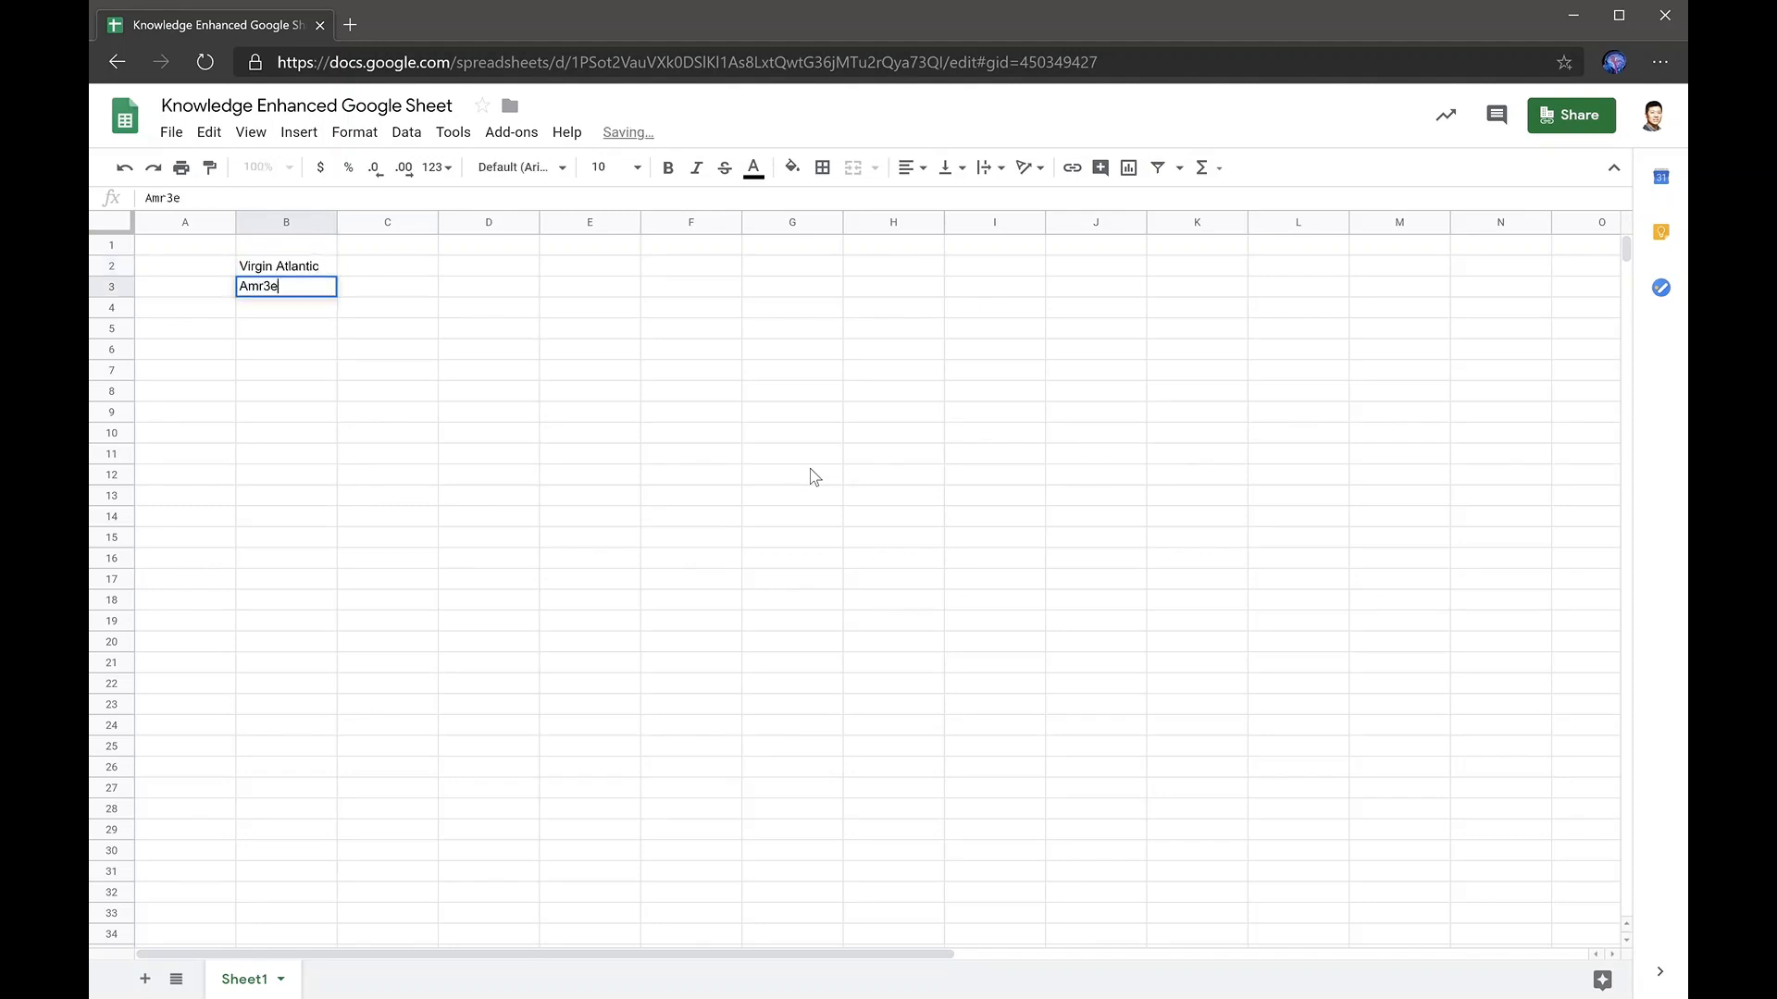
text(ican Airlines)
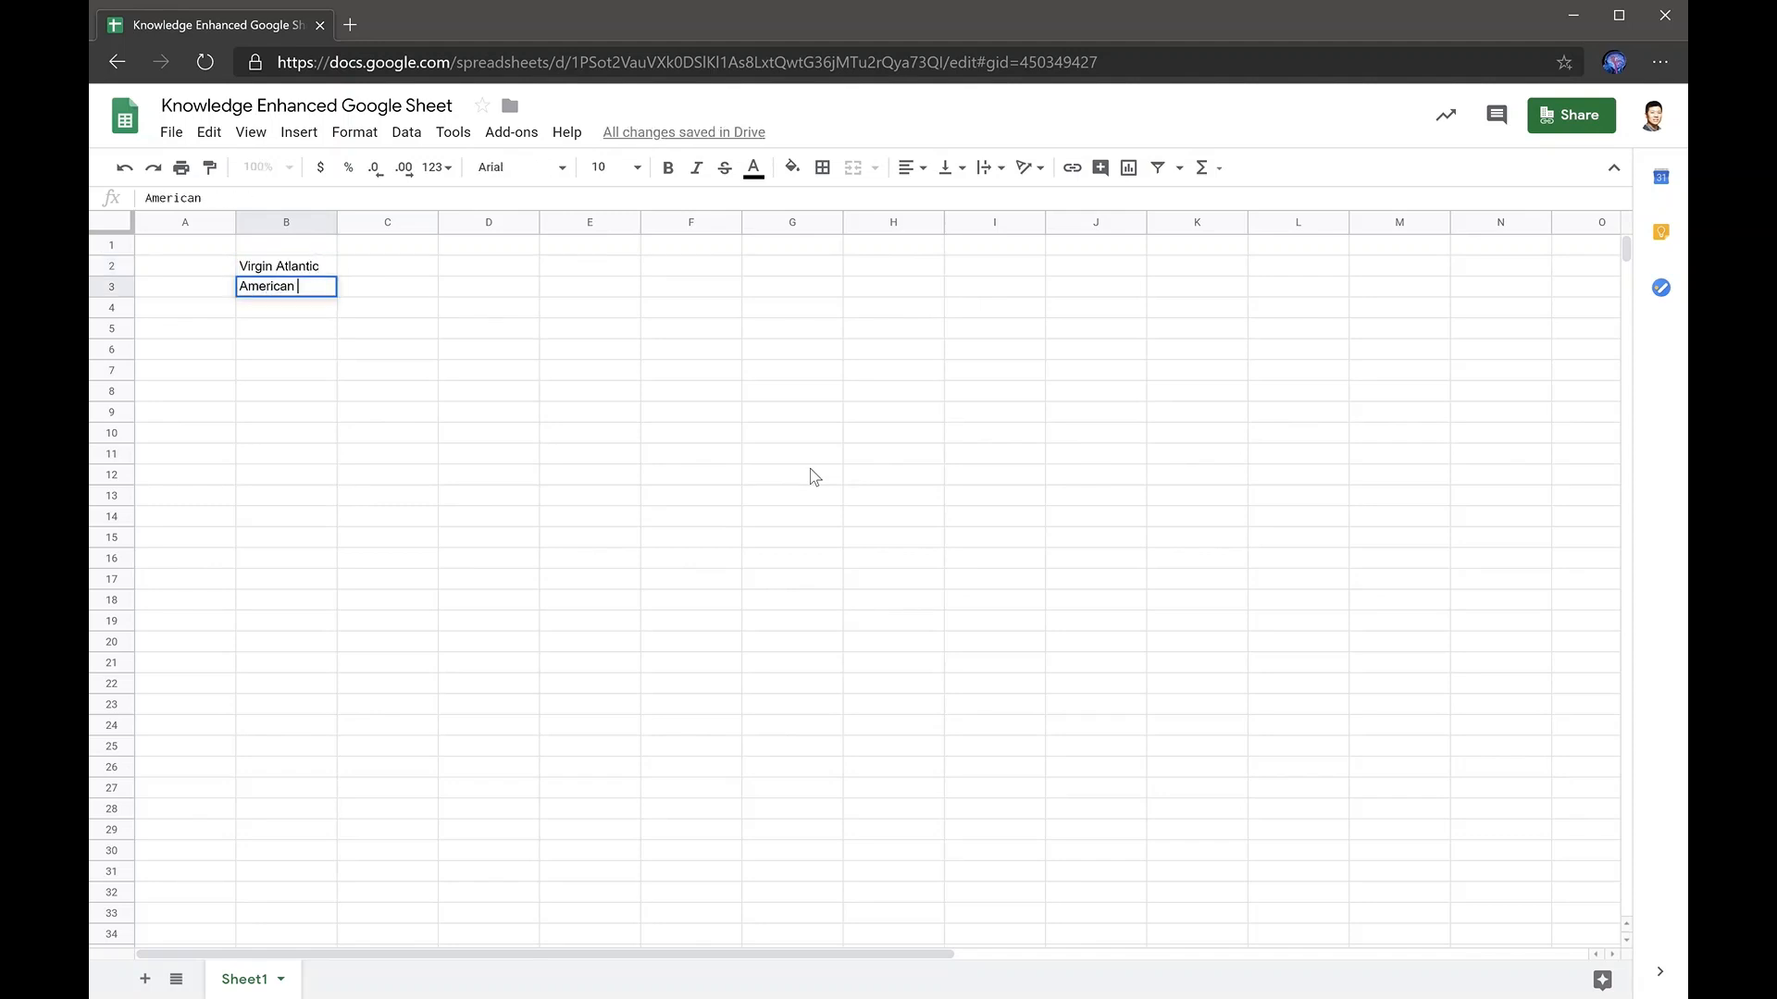
key(Return)
text(JetBlue)
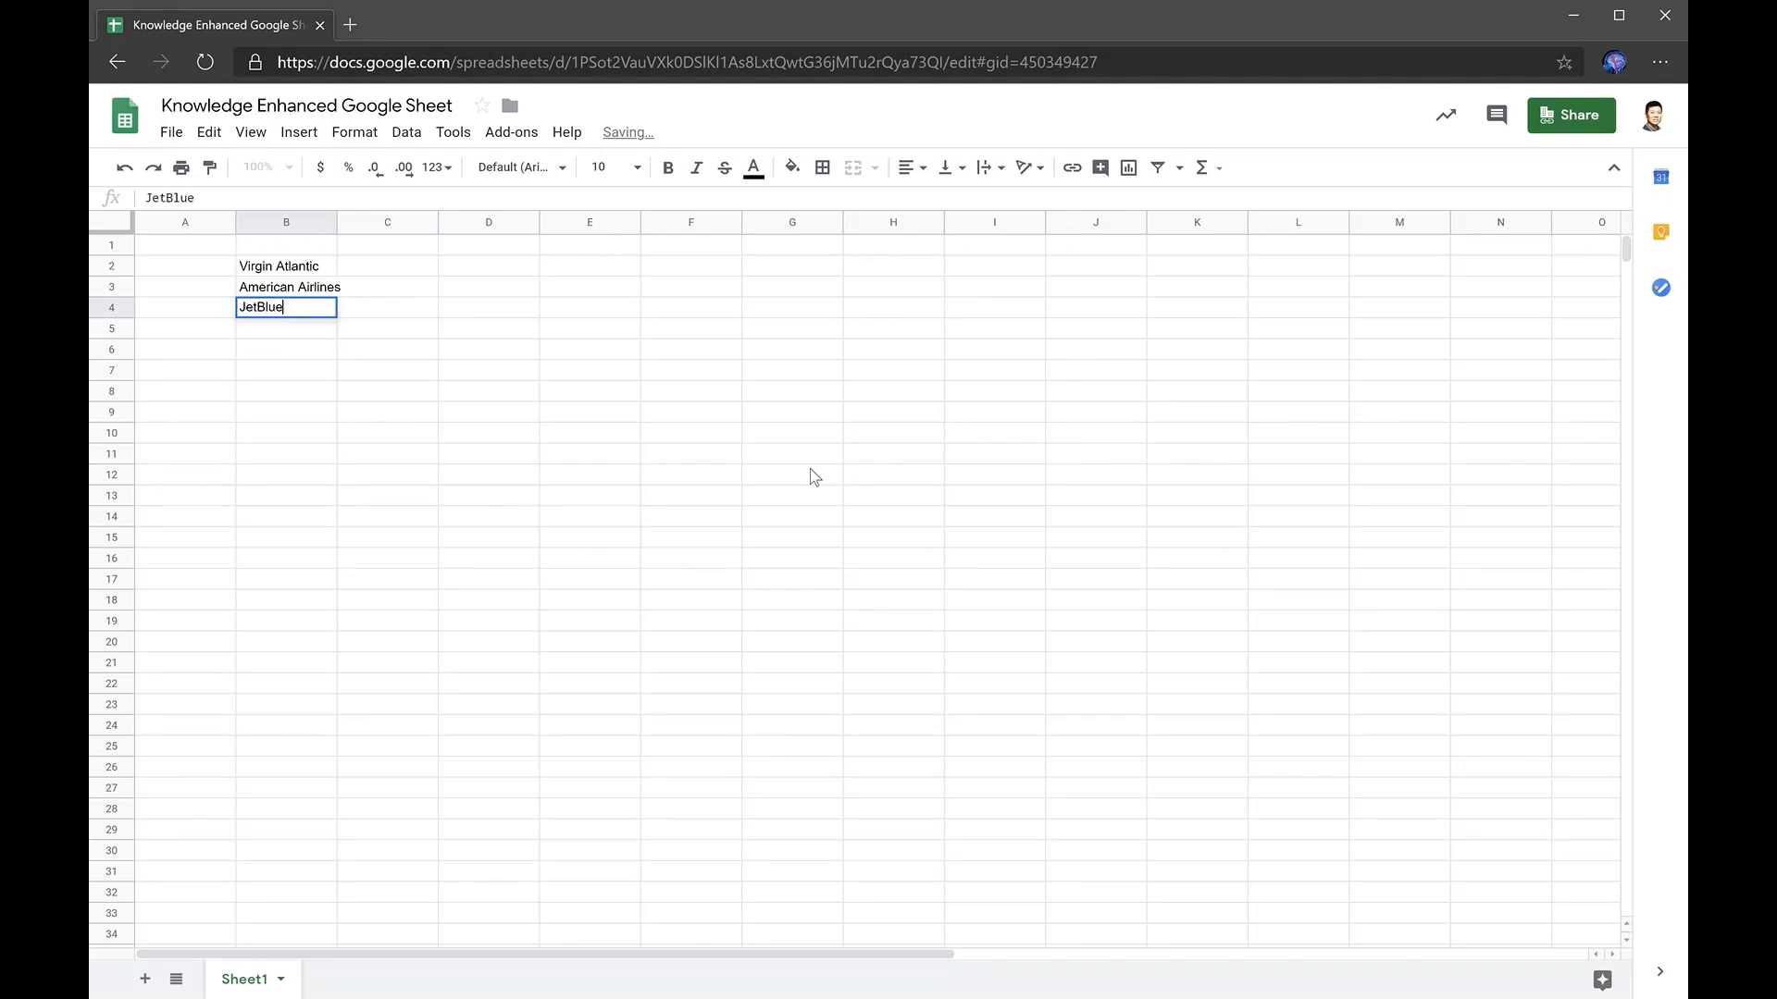
key(Return)
Step: Widen column B so the airline names fit within it
key(Up)
key(Up)
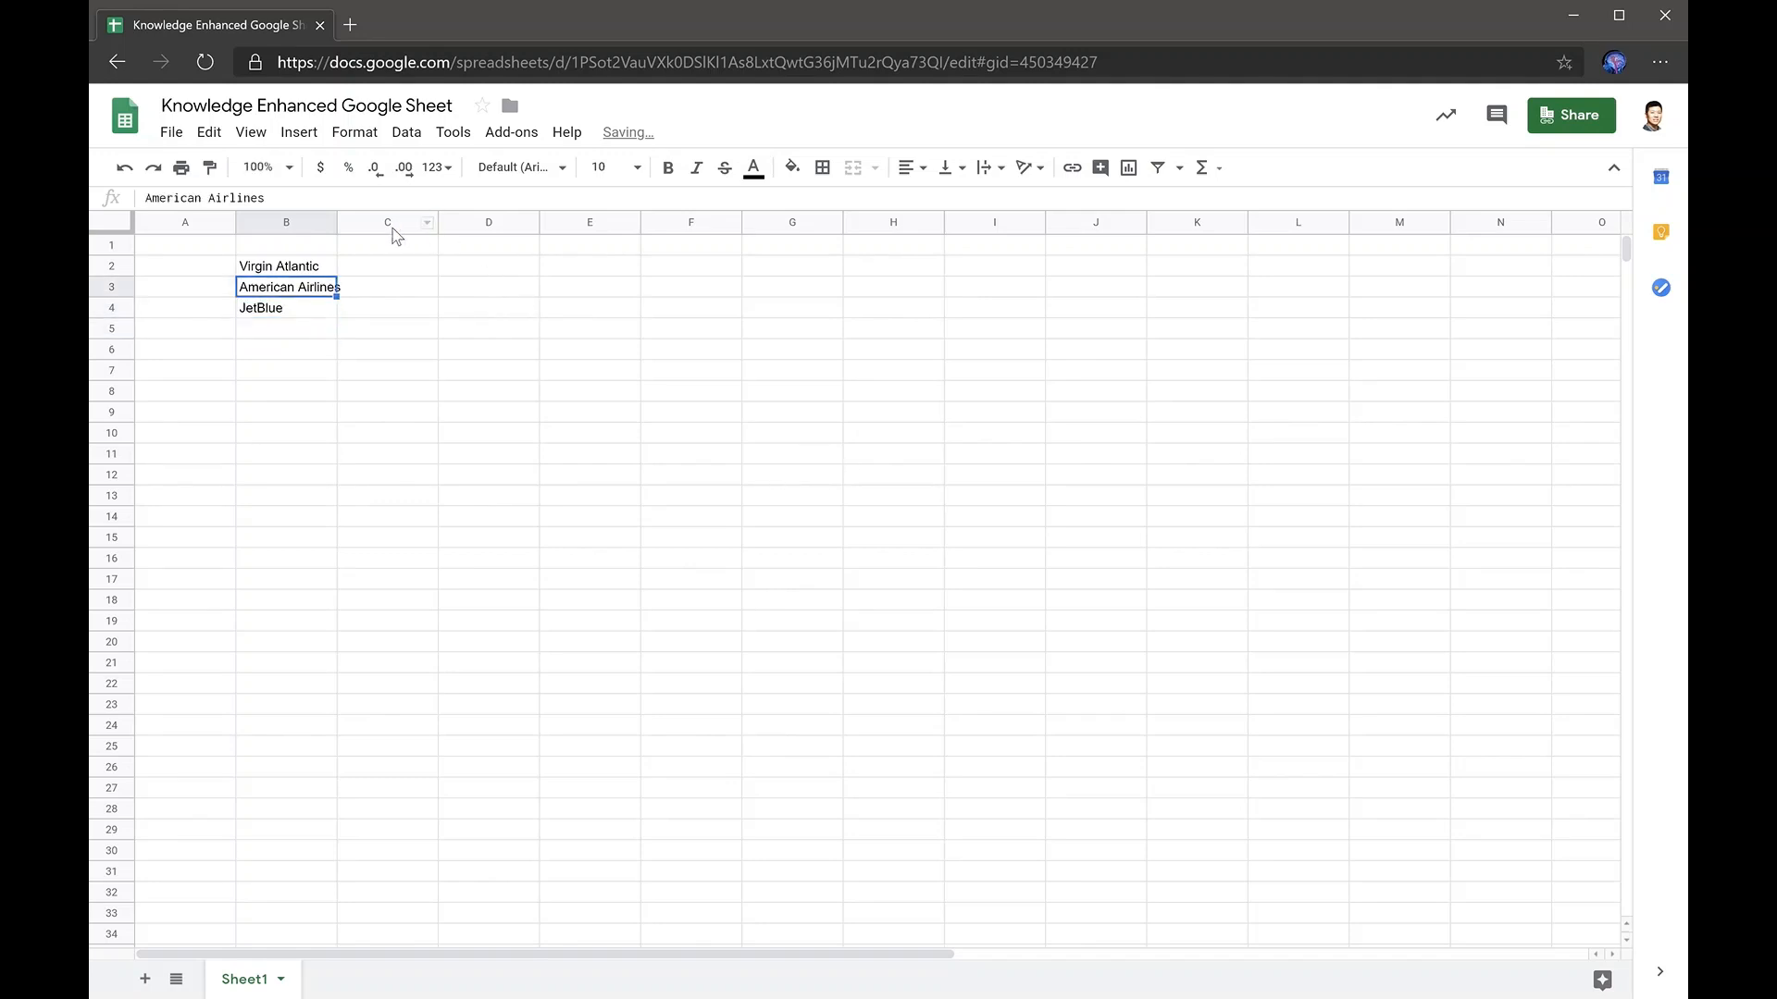
drag(348, 229, 408, 232)
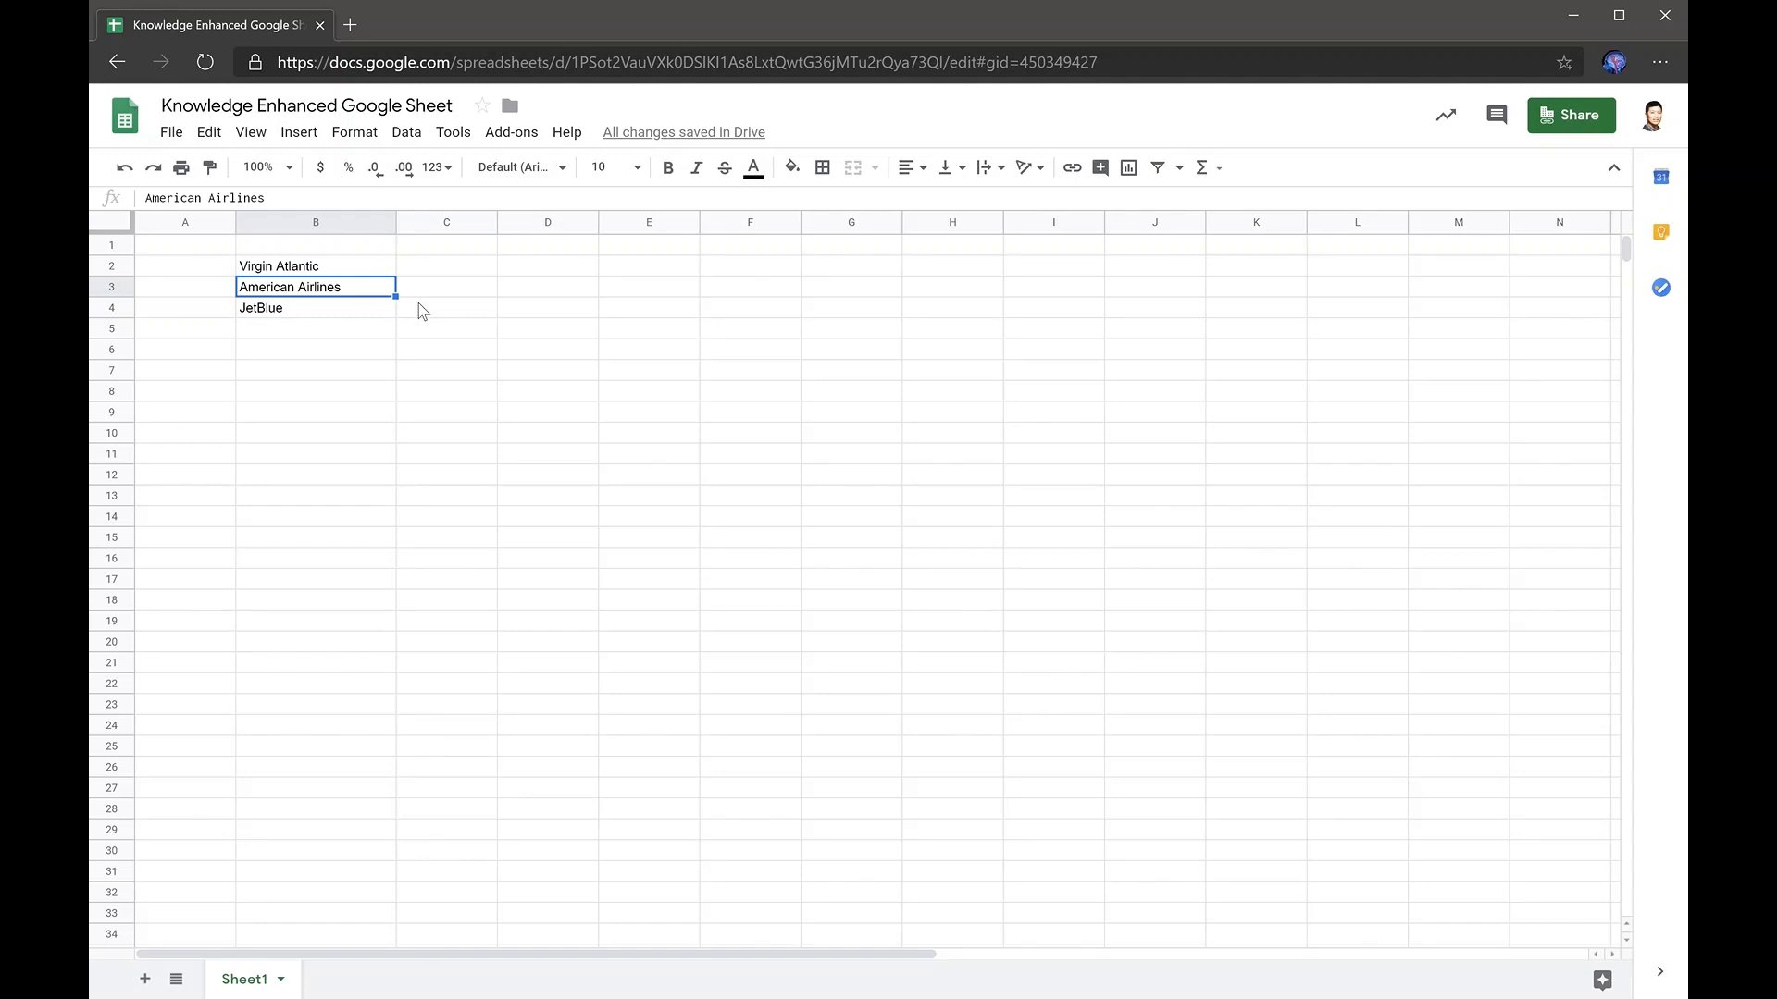
Step: Enter =ENHANCE_ORGANIZATION("summary,homepage,location,country,employees,revenue,marketcap,ceo",B2) in cell C2
key(Up)
key(Right)
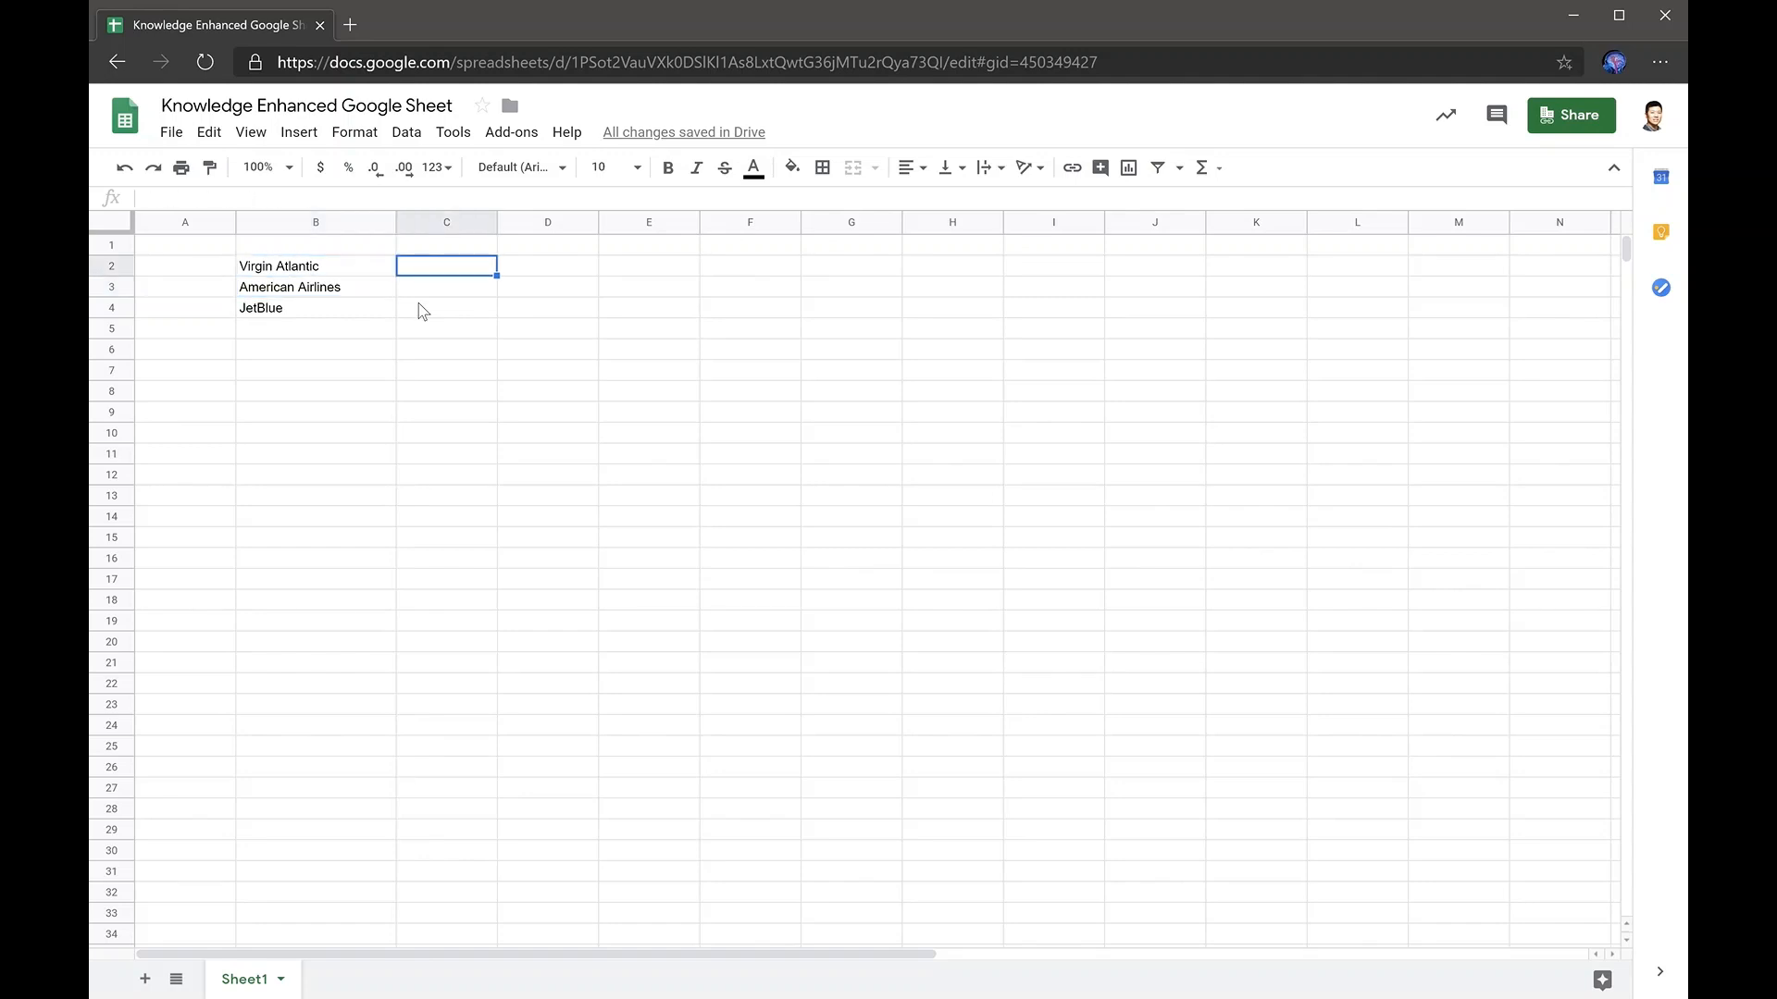
text(=enhan)
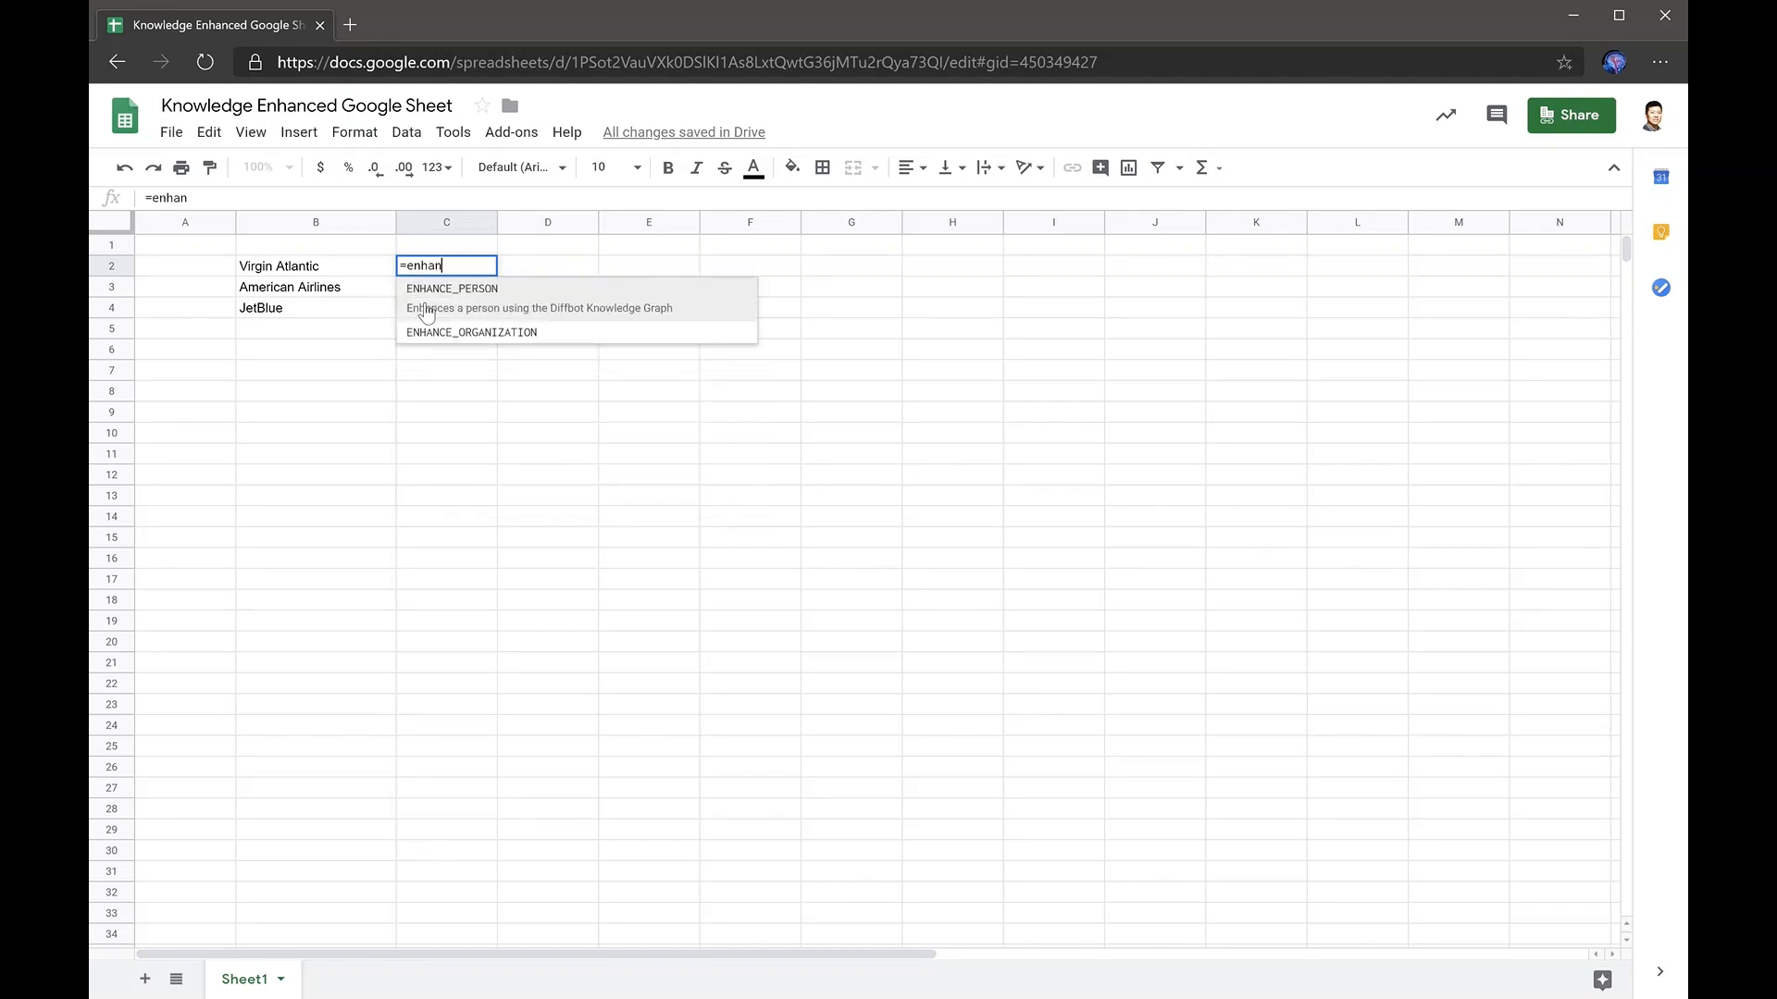
key(Down)
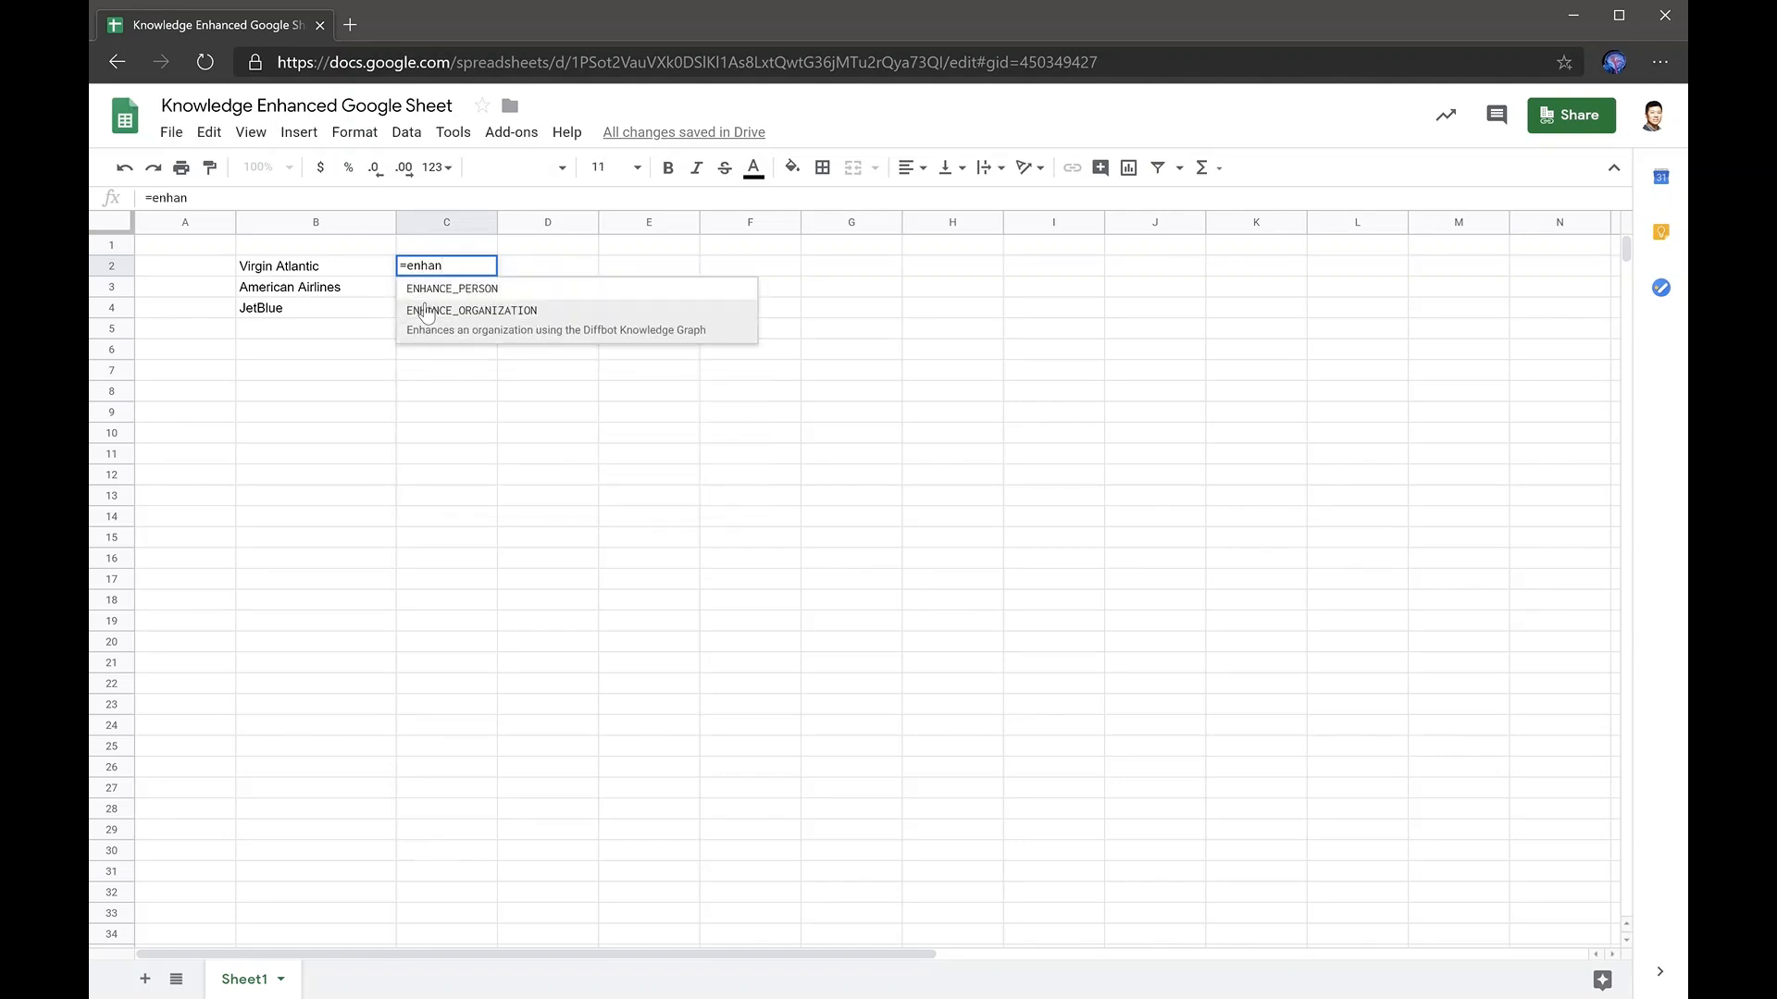
click(427, 311)
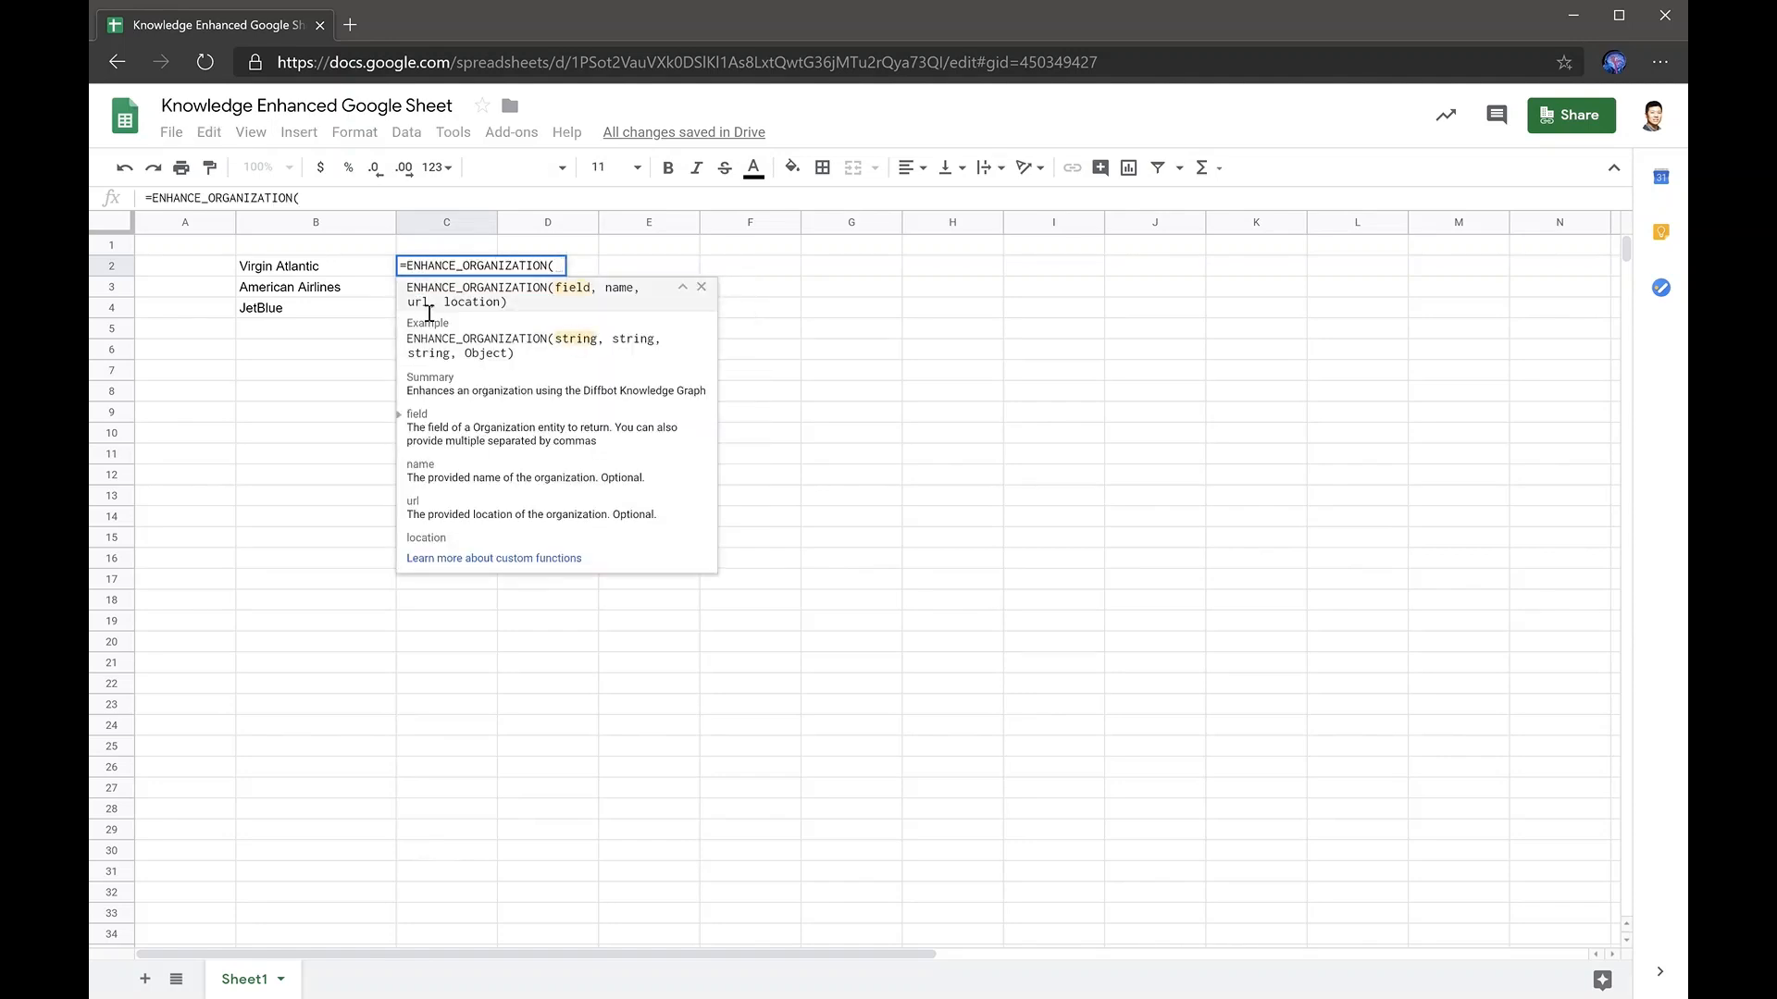
text(")
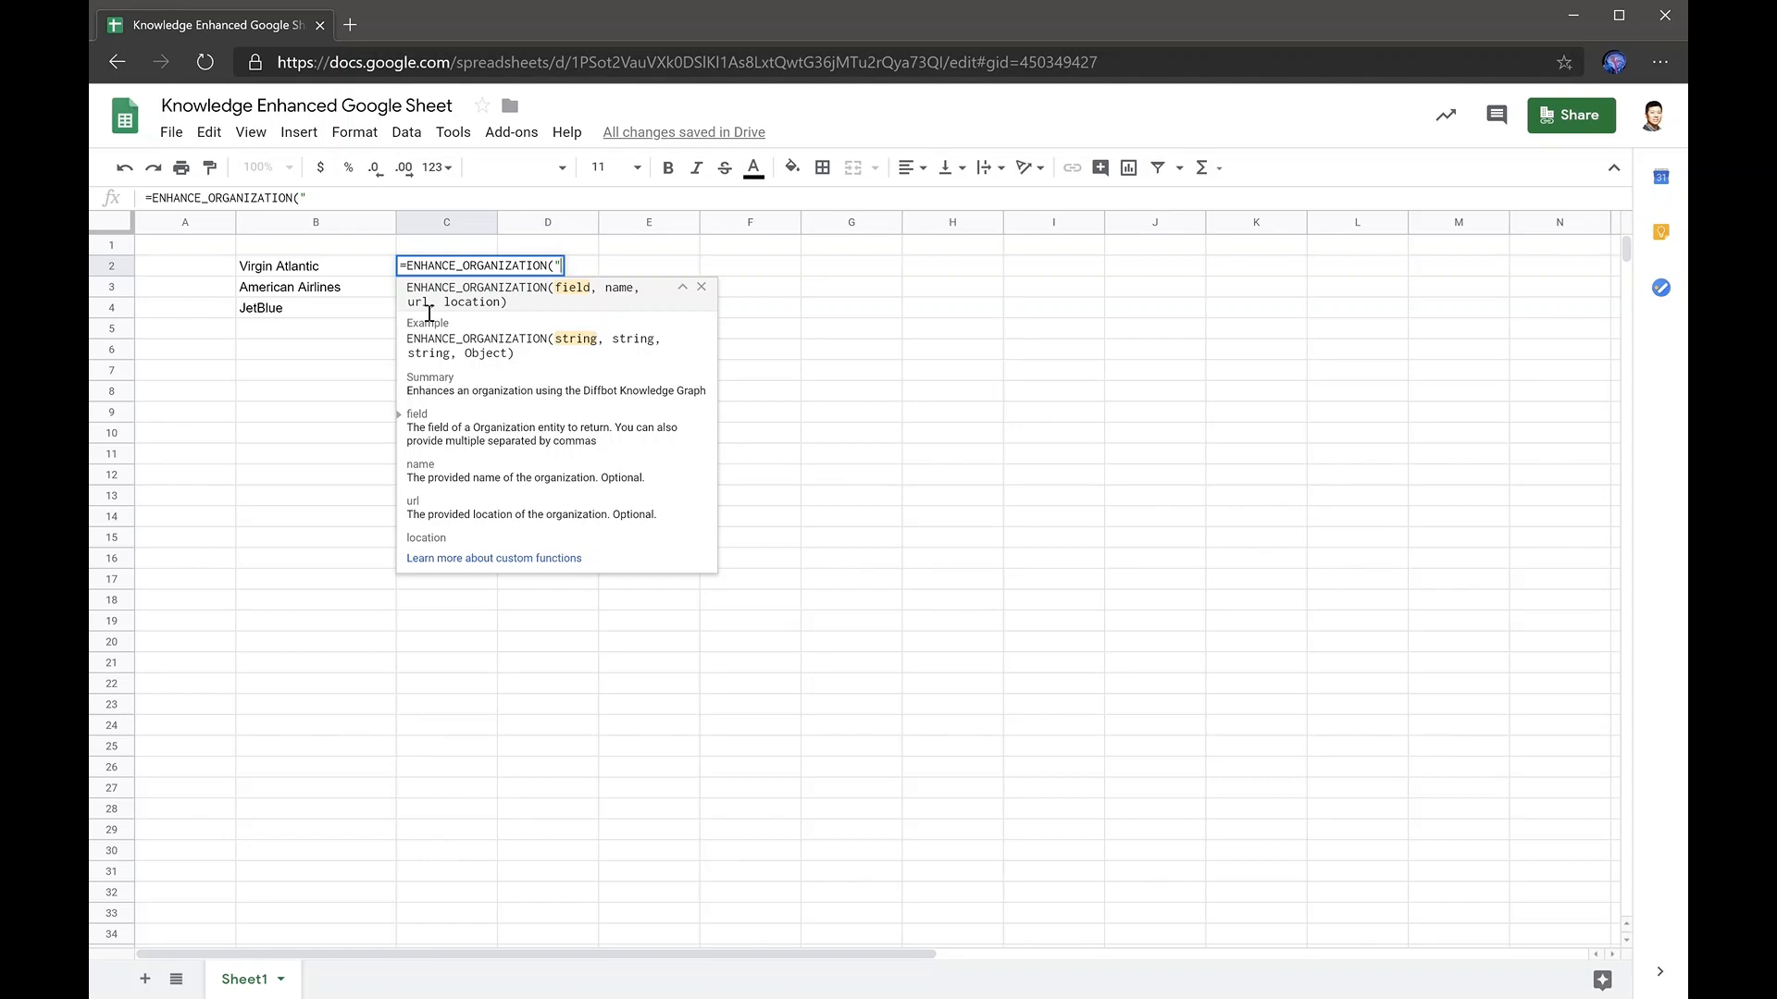
text(summary,h)
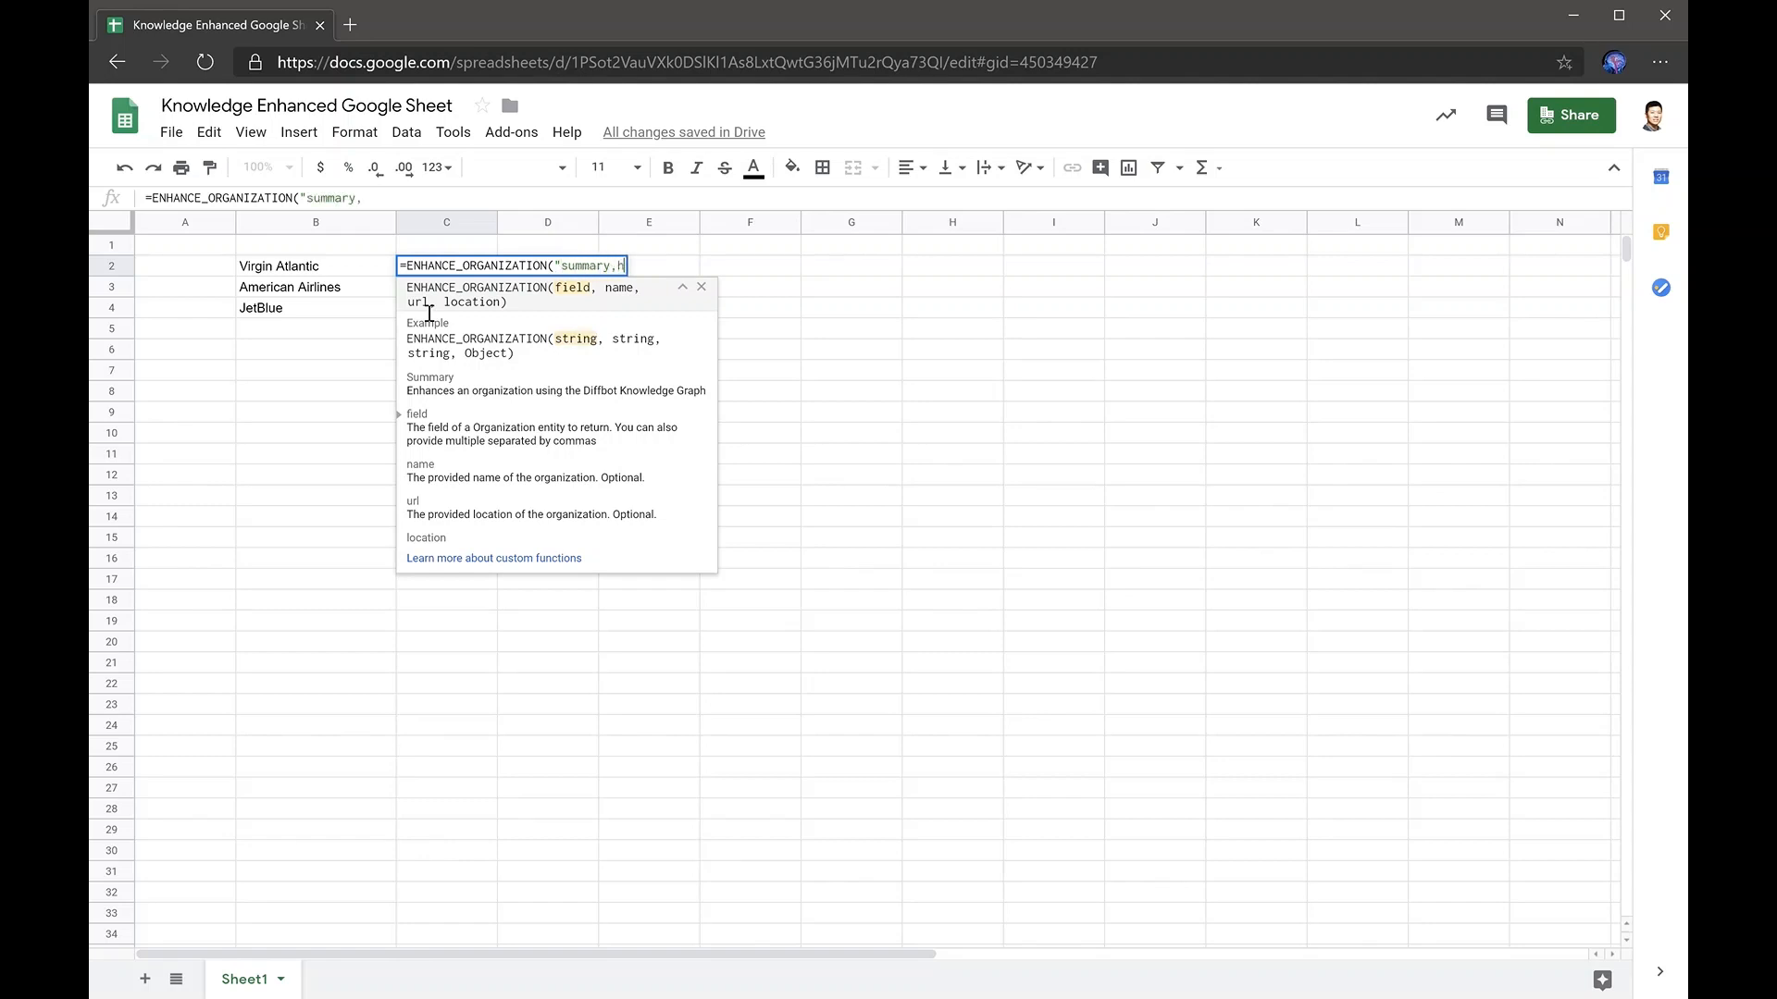
text(omepage,)
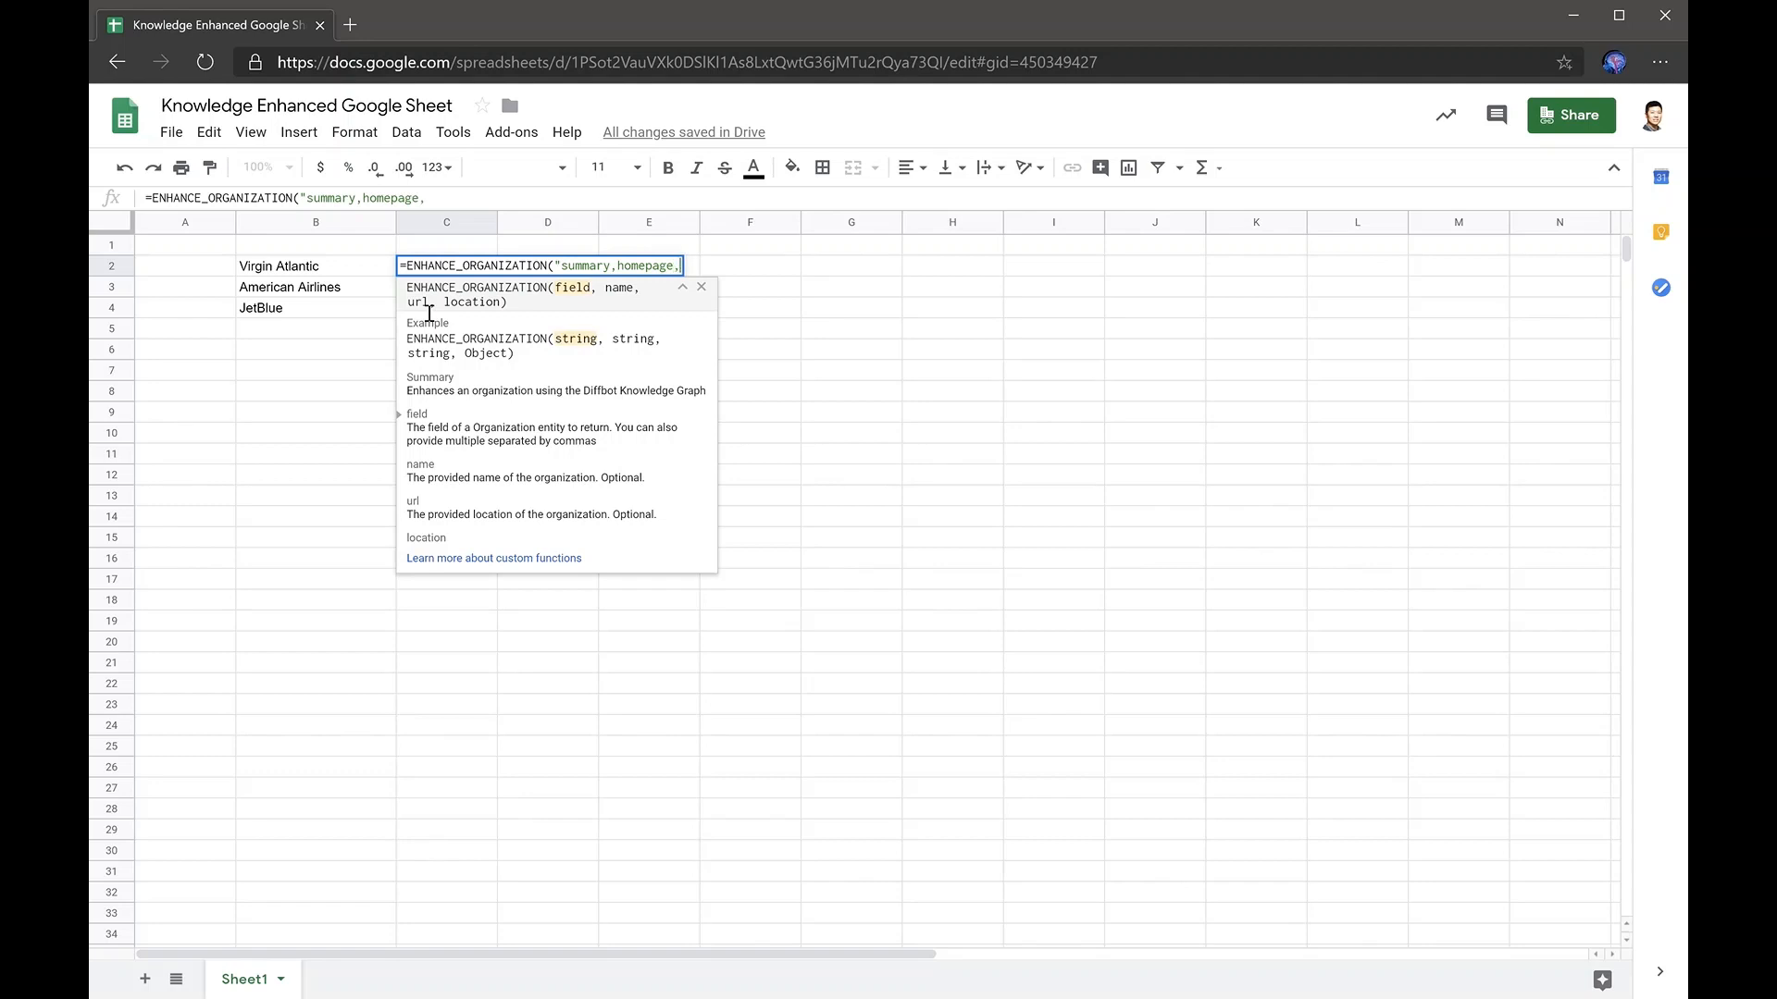
text(location,country)
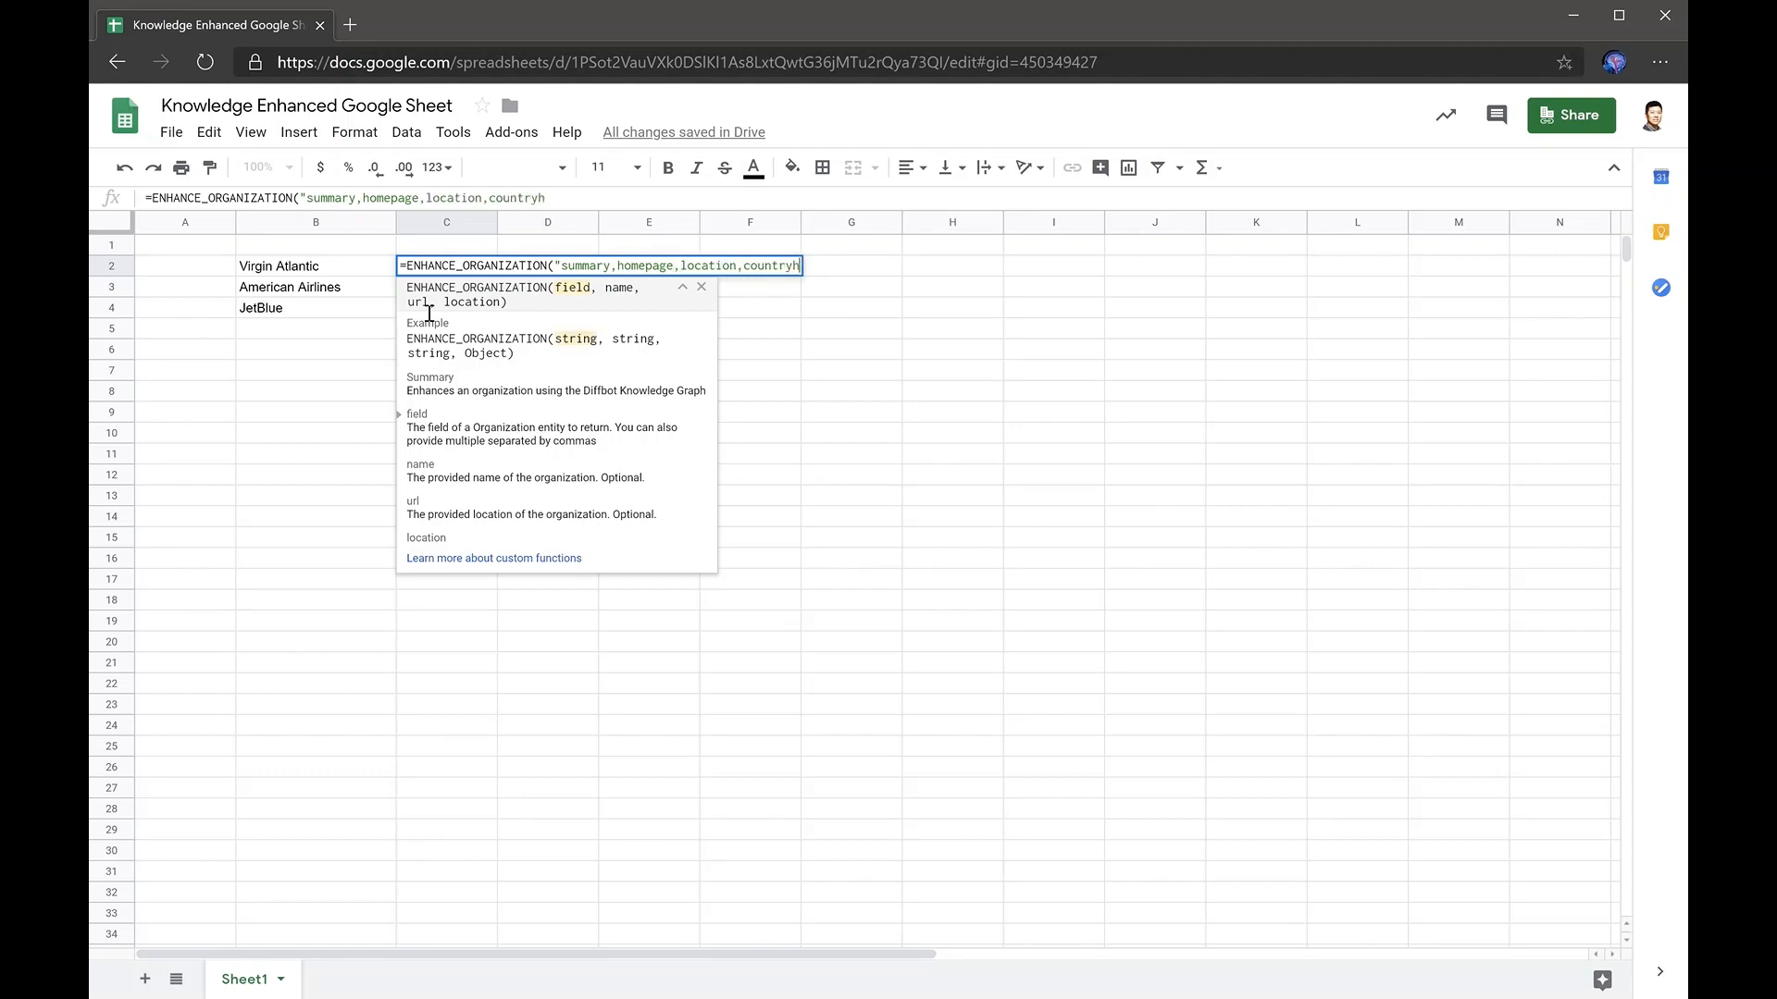
text(,employees)
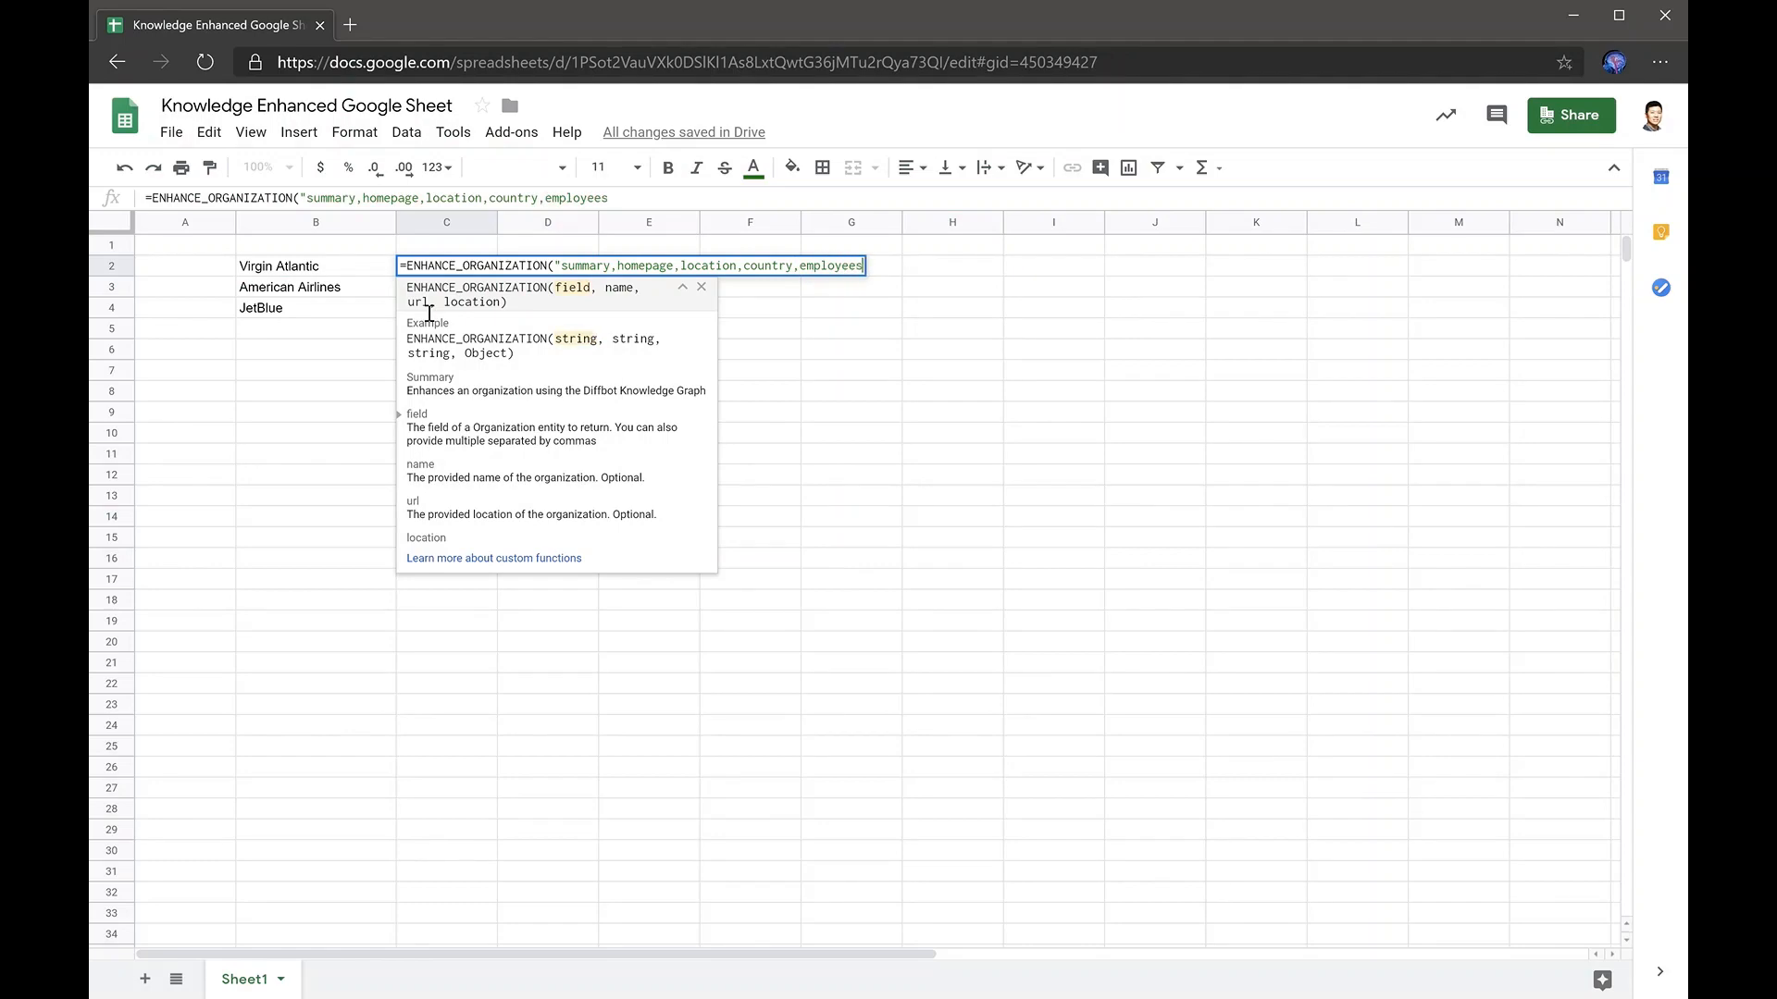
text(,revenue,marke)
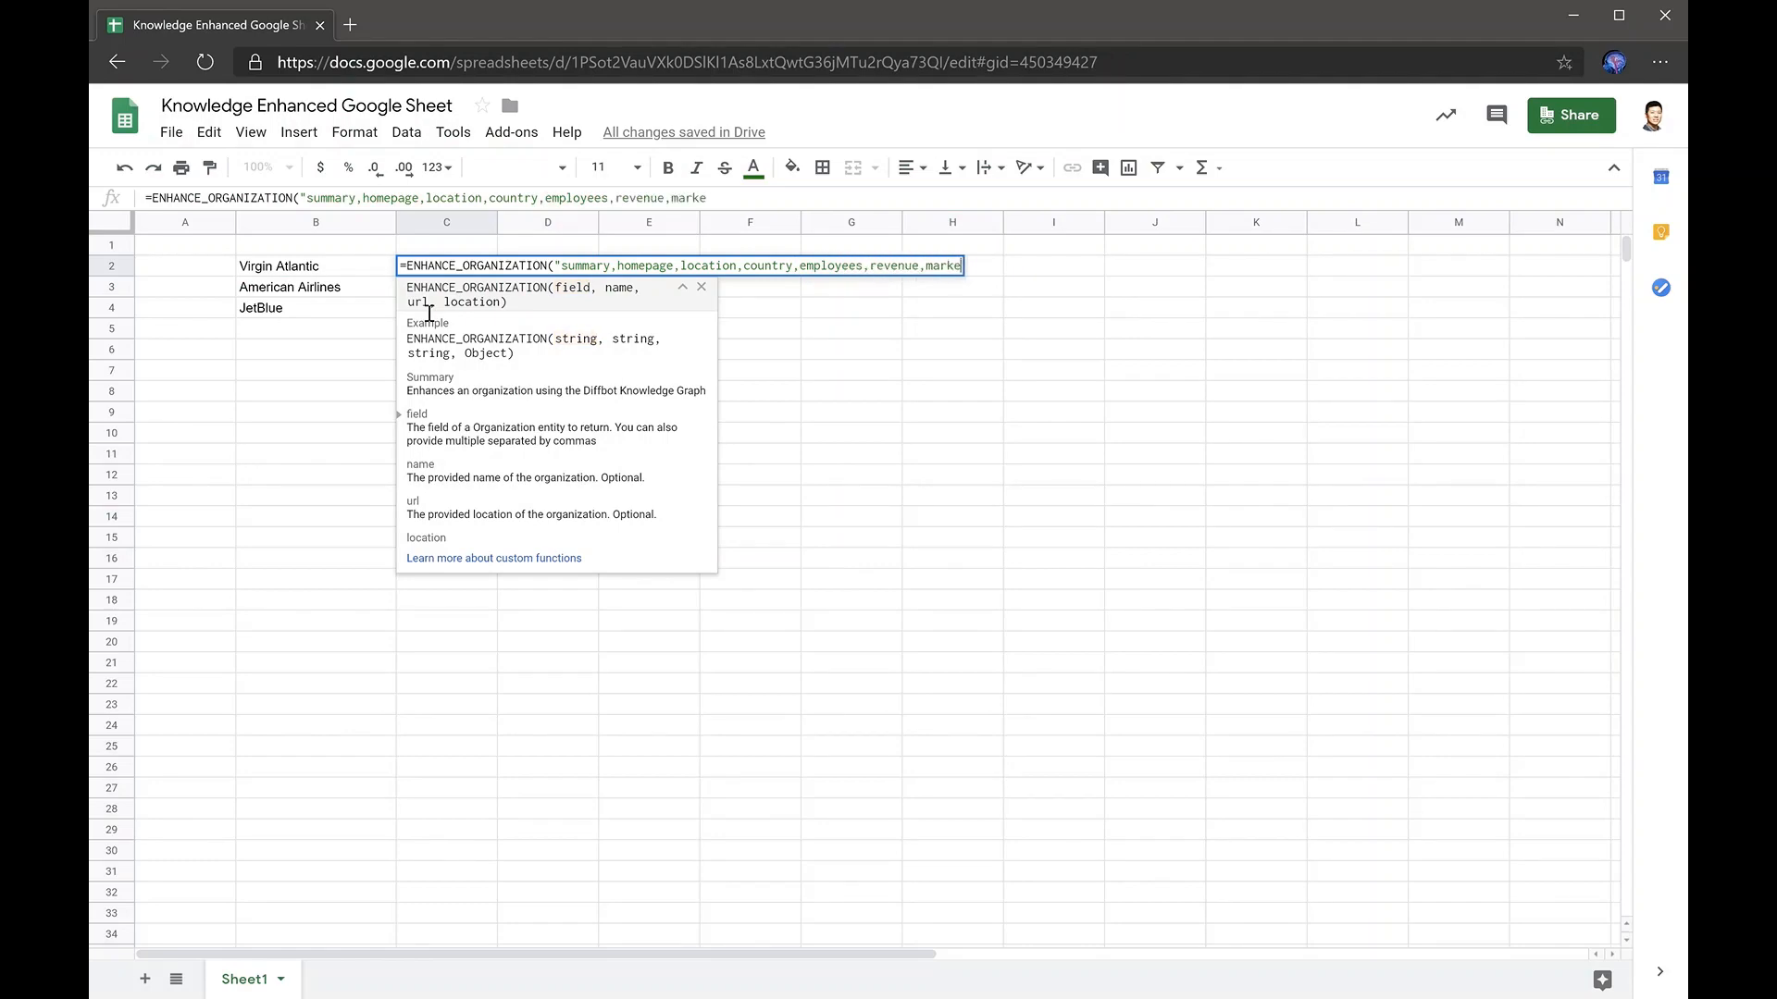
text(tcap,ceo",)
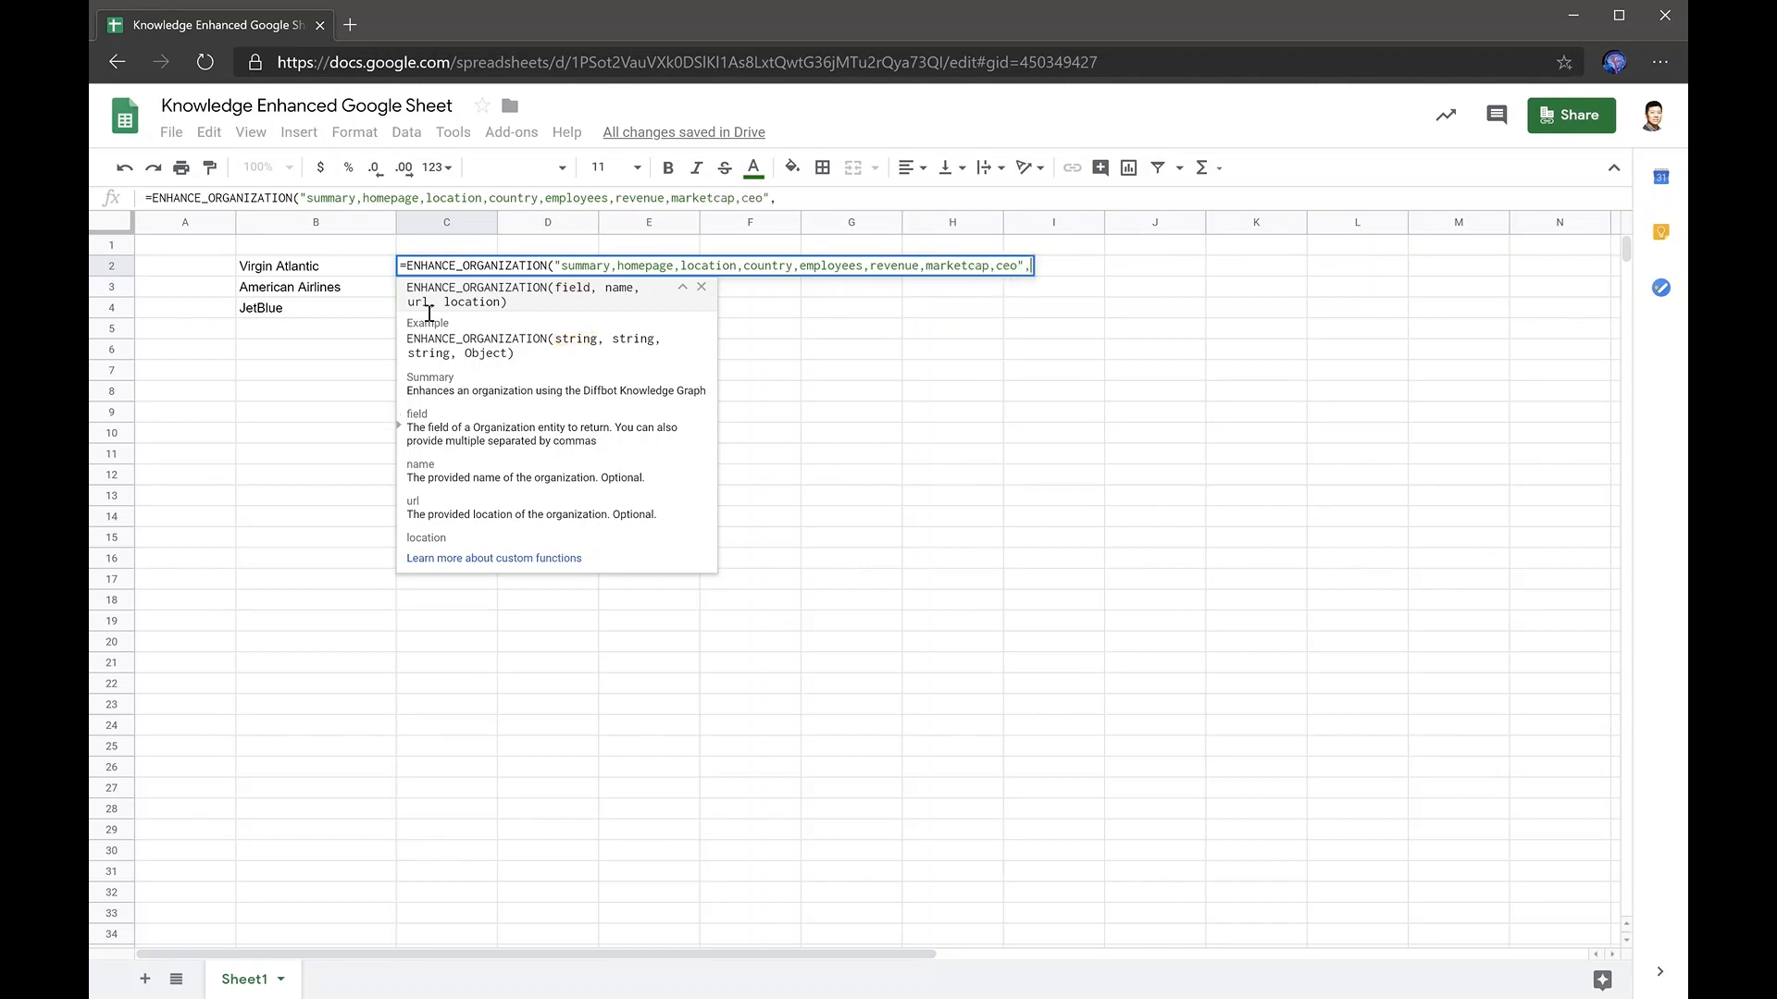
key(Left)
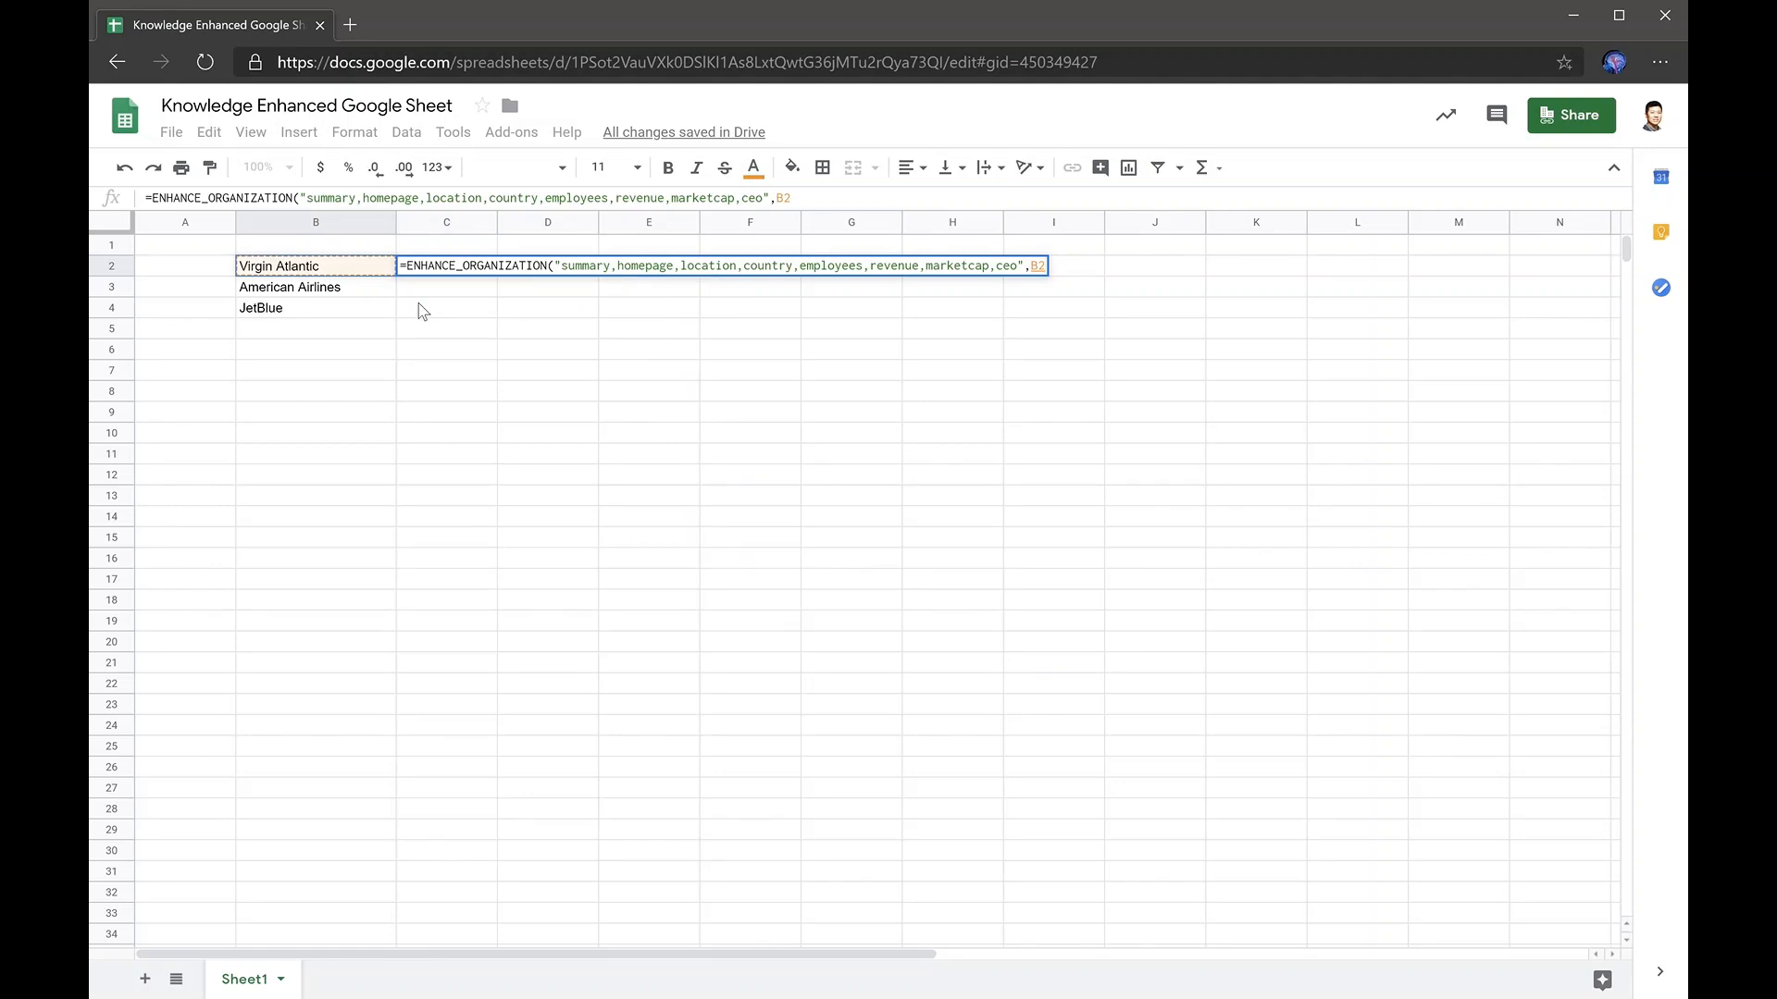
text())
key(Return)
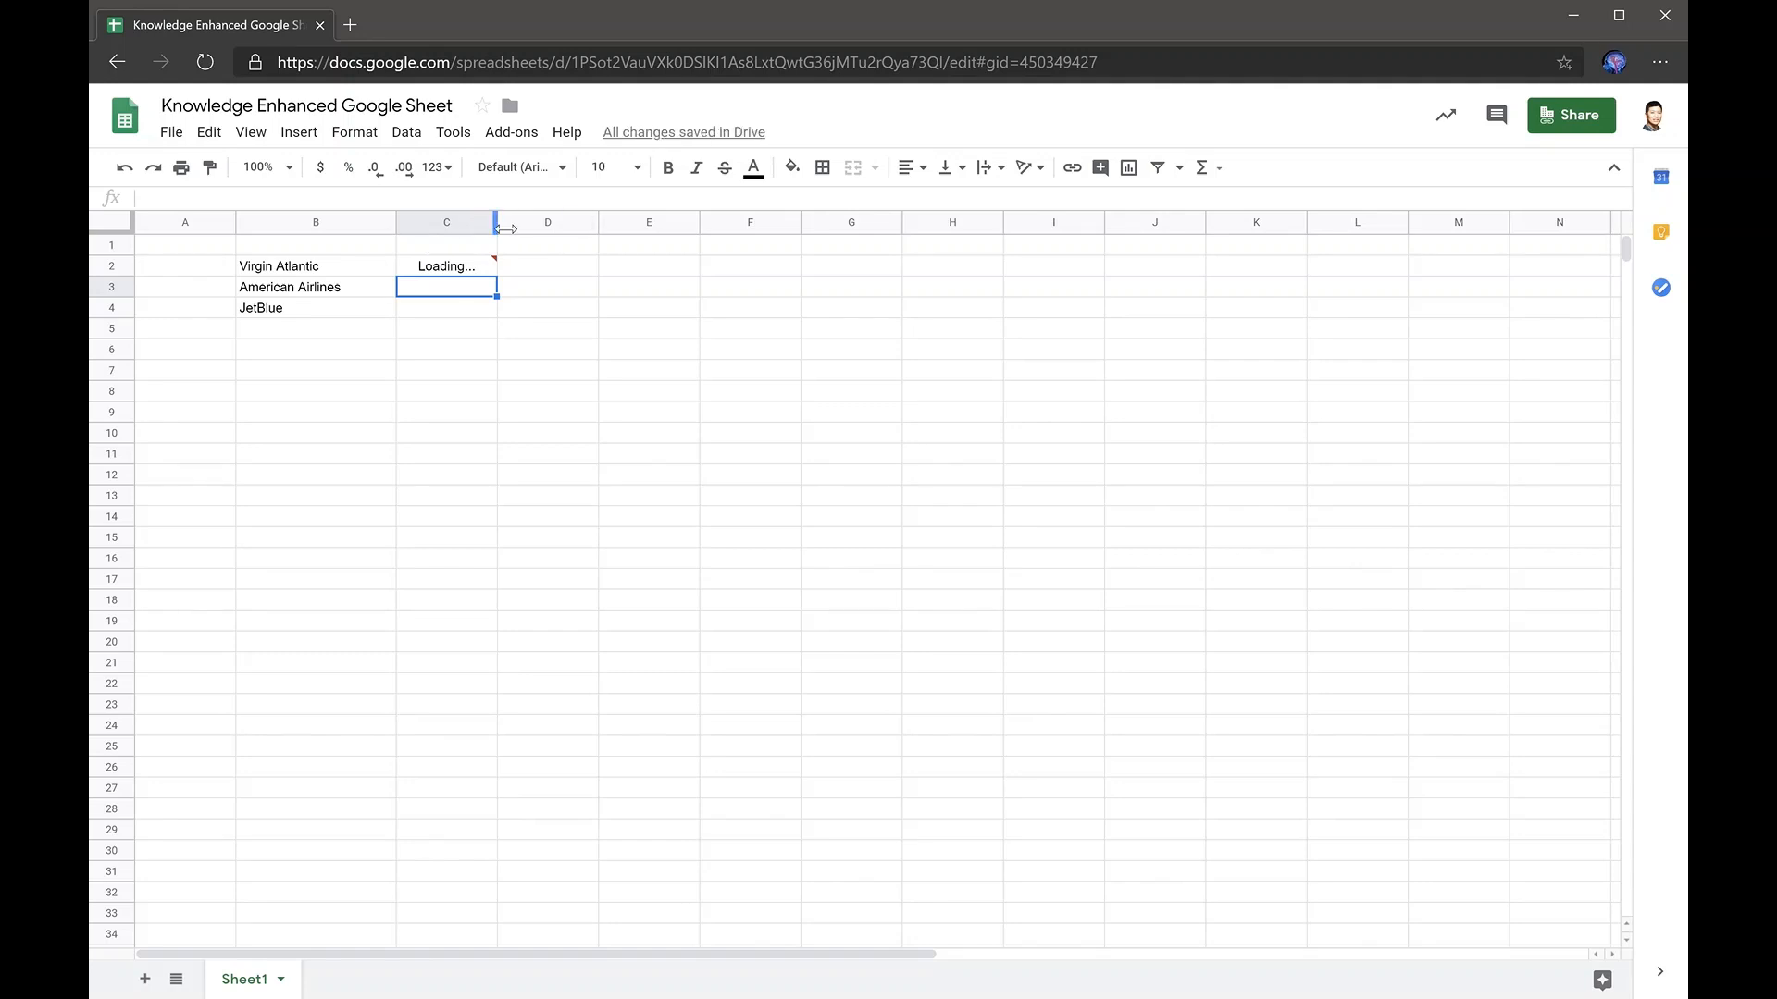
Step: Fill the C2 formula down through C4 for the other two airlines and widen column C
drag(498, 224, 558, 227)
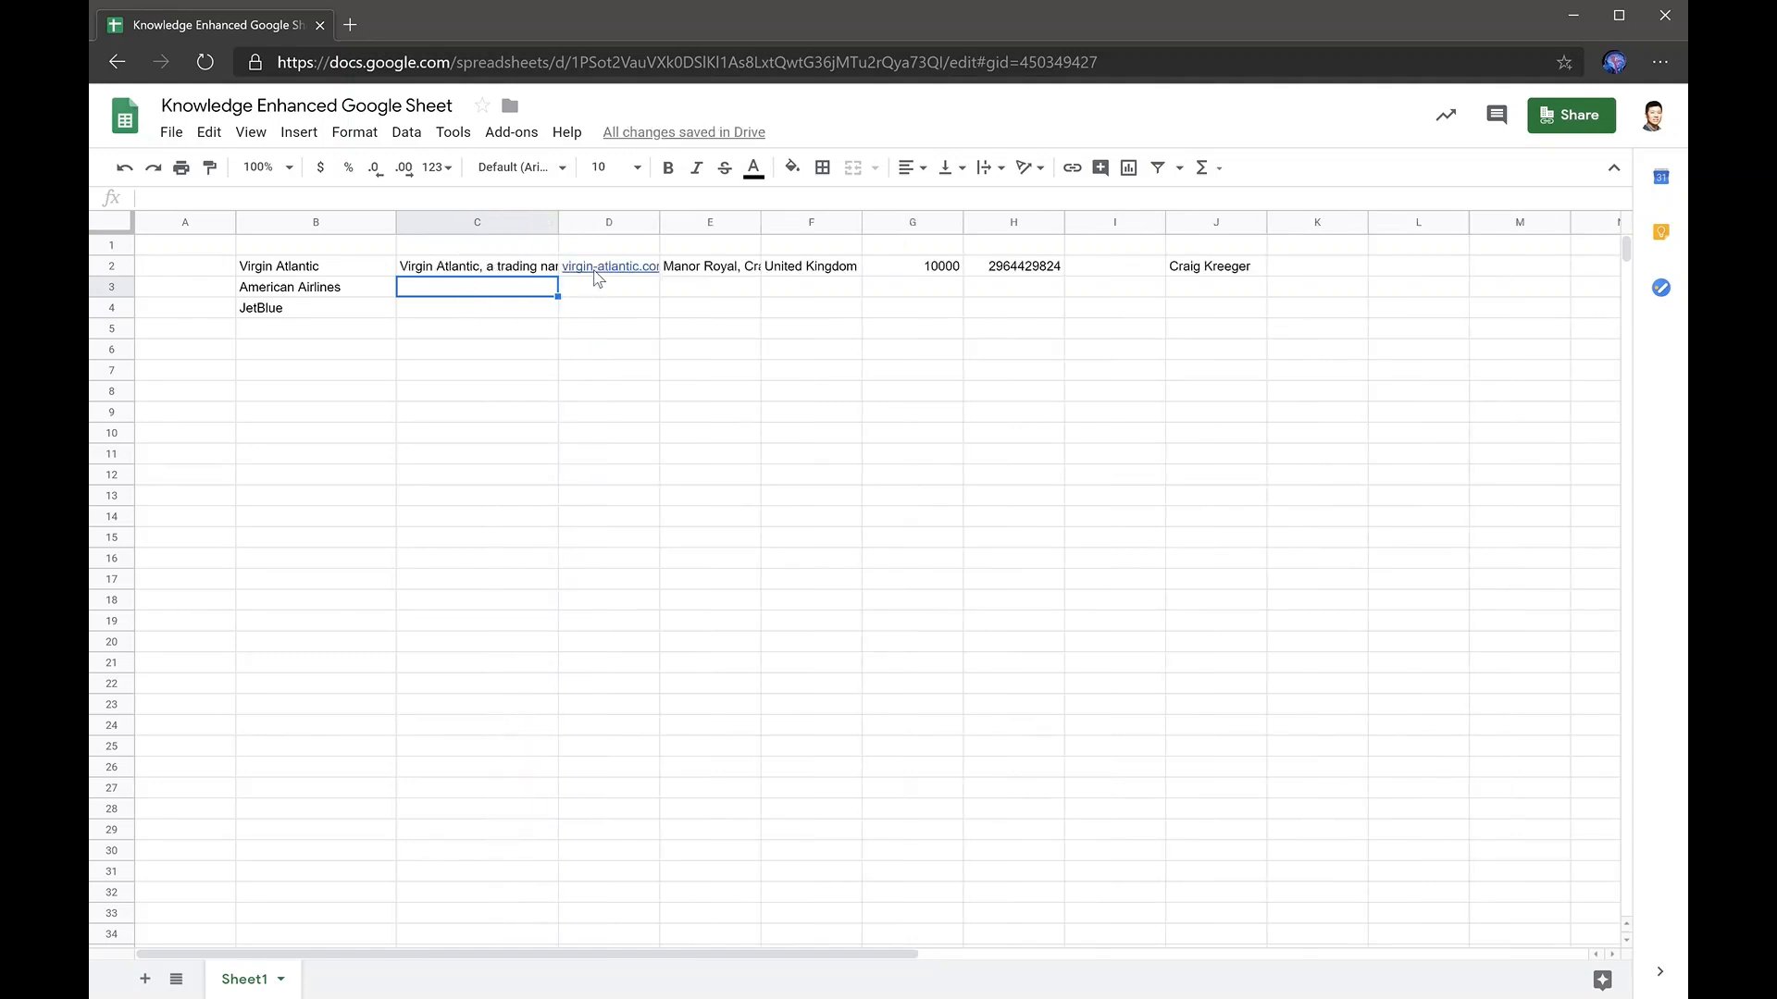
key(Up)
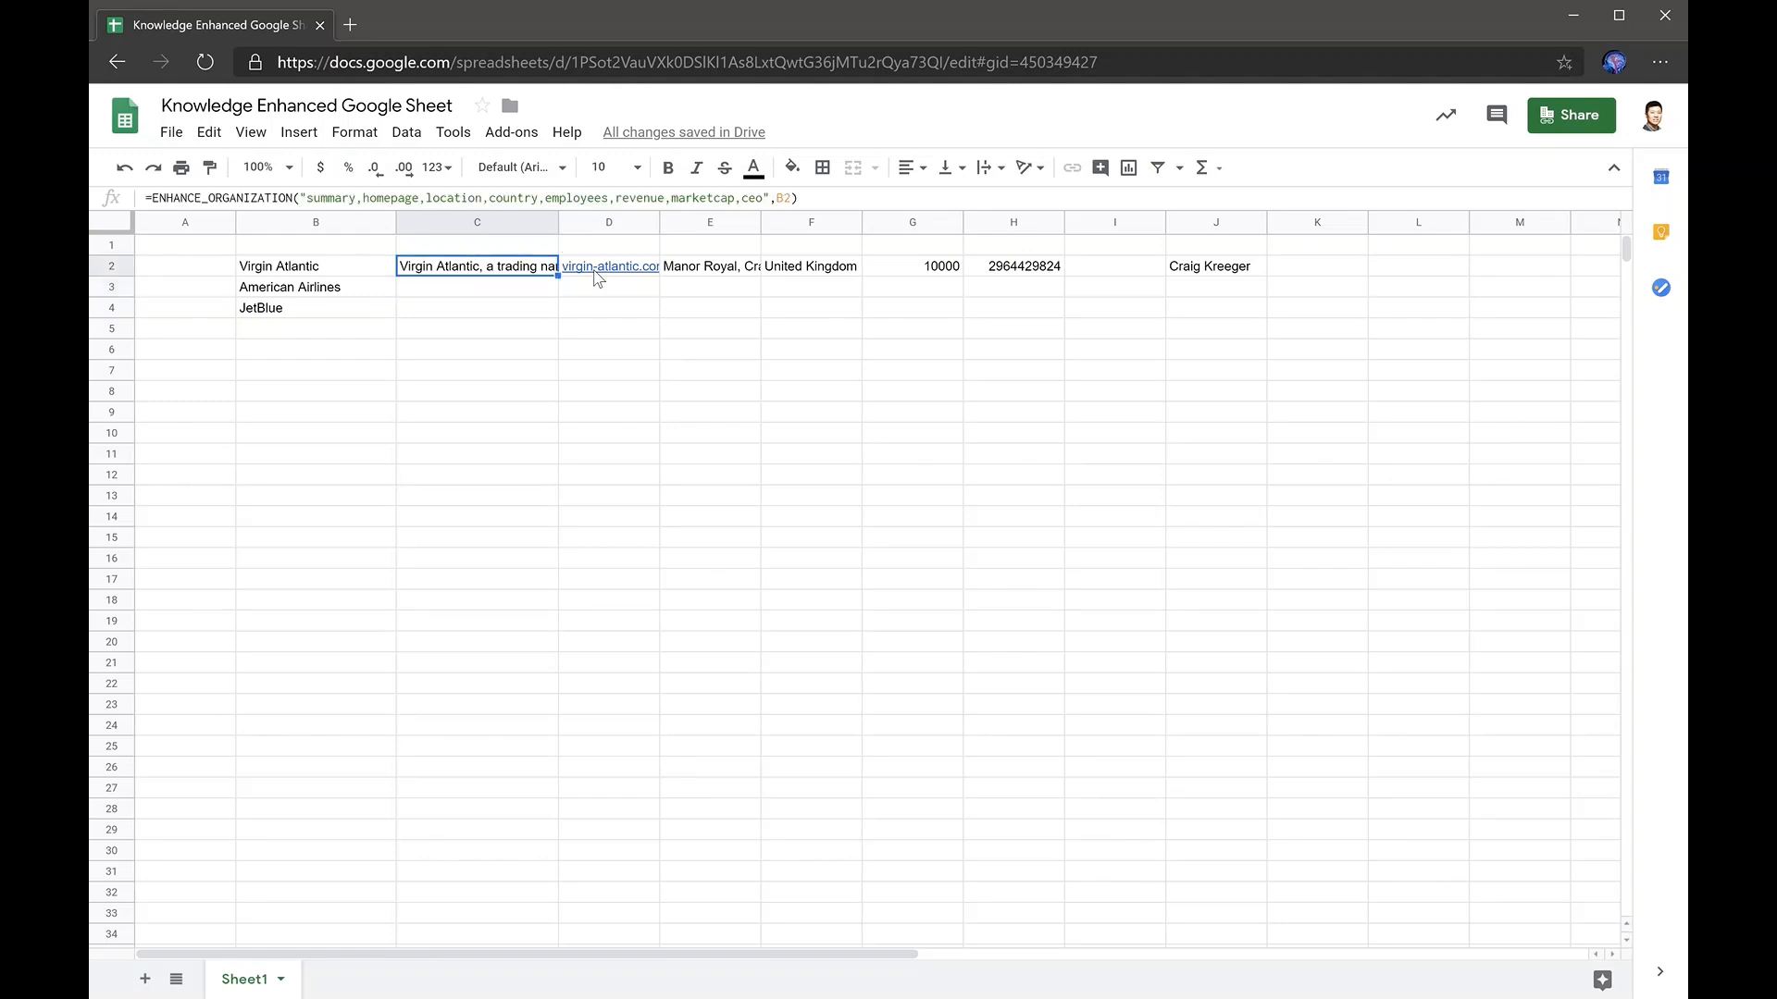
key(shift+Down)
key(shift+Down)
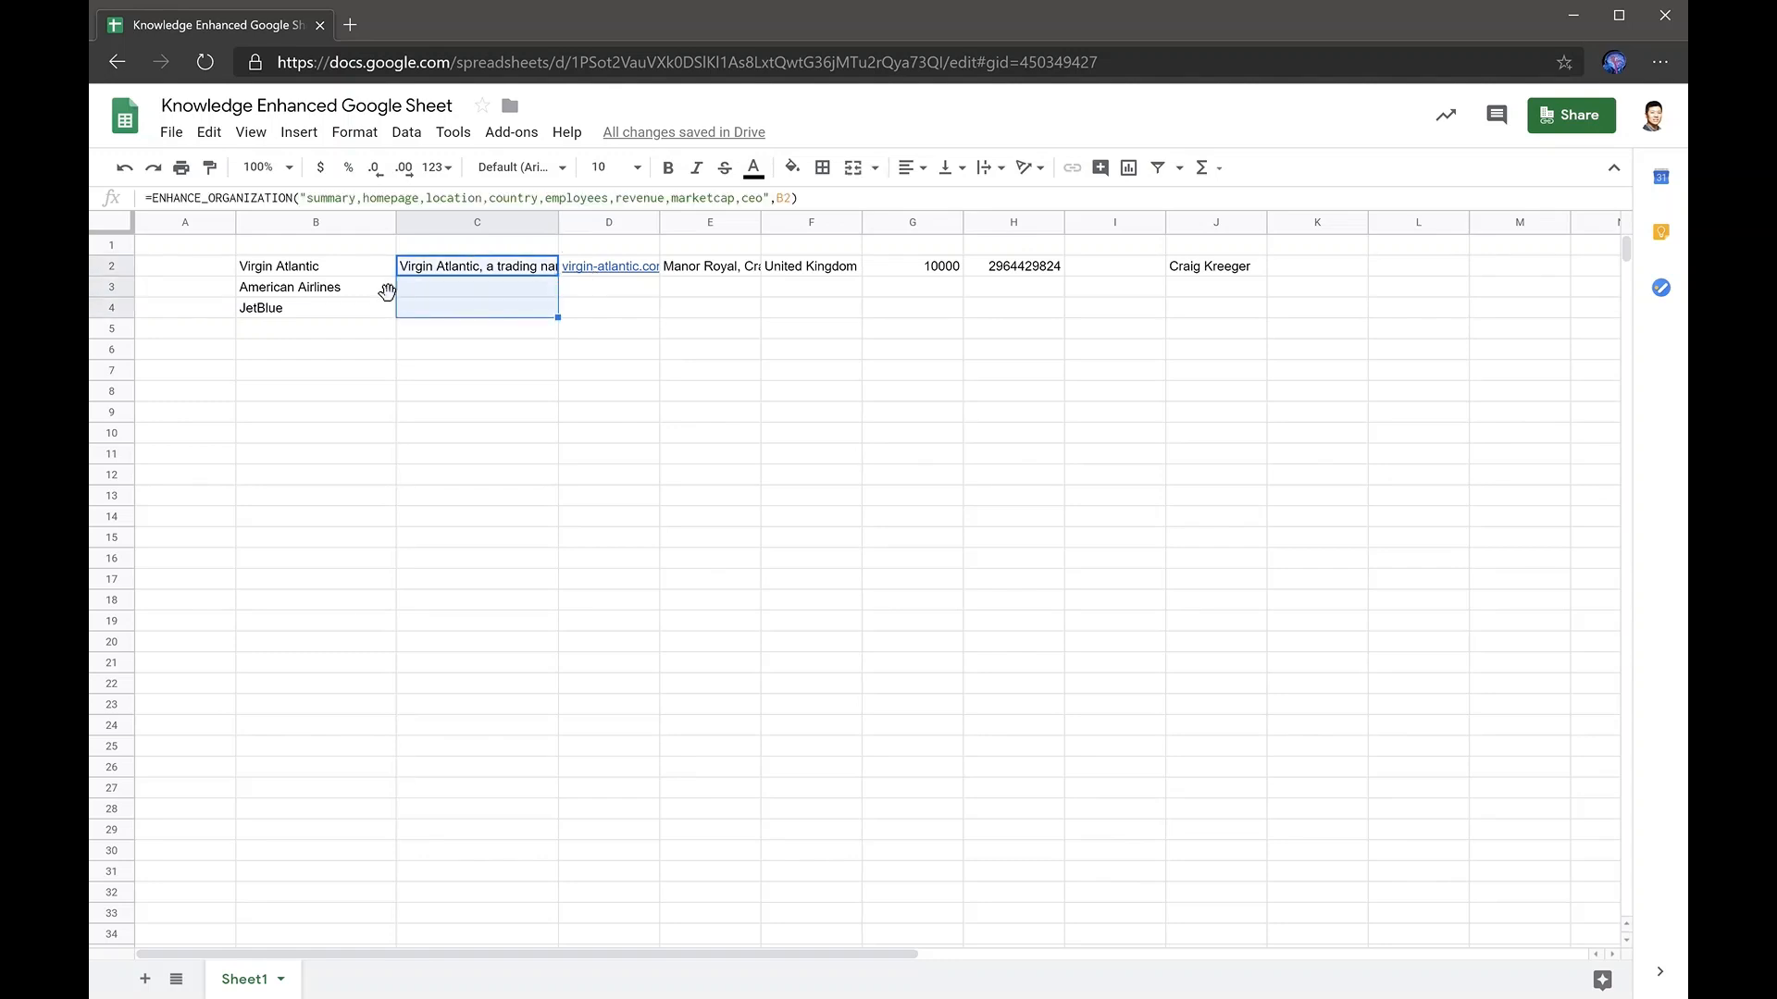
key(ctrl+d)
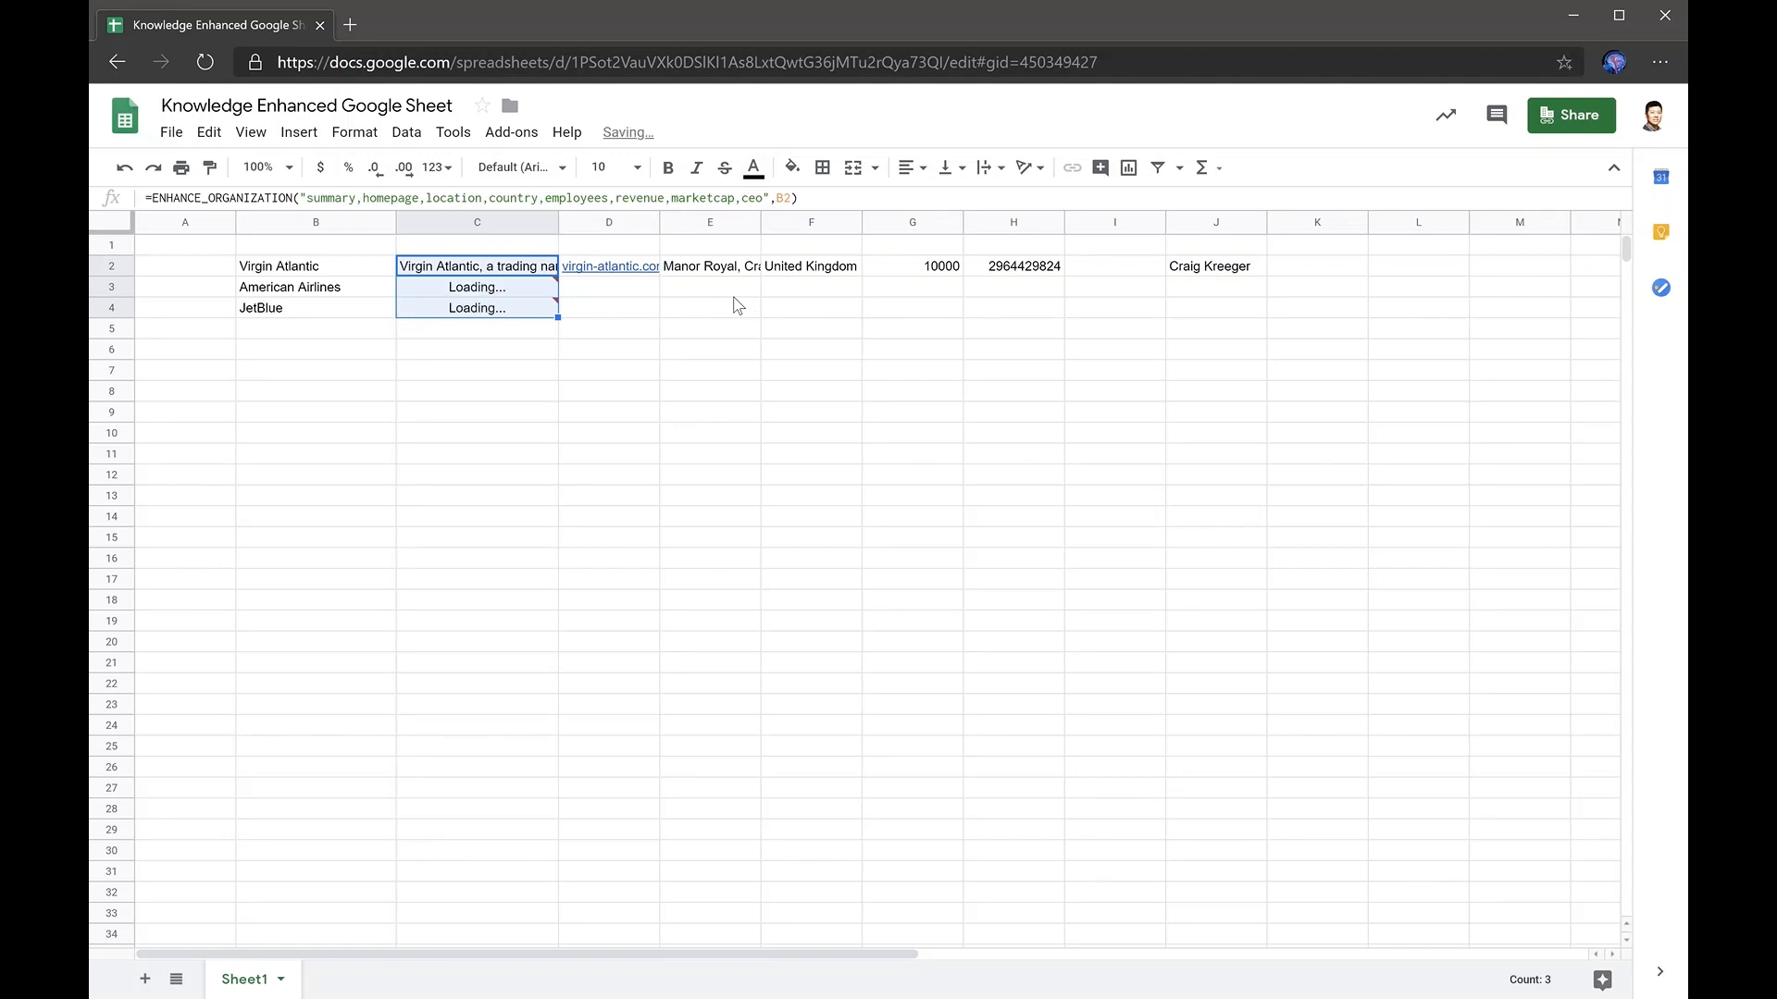
key(Up)
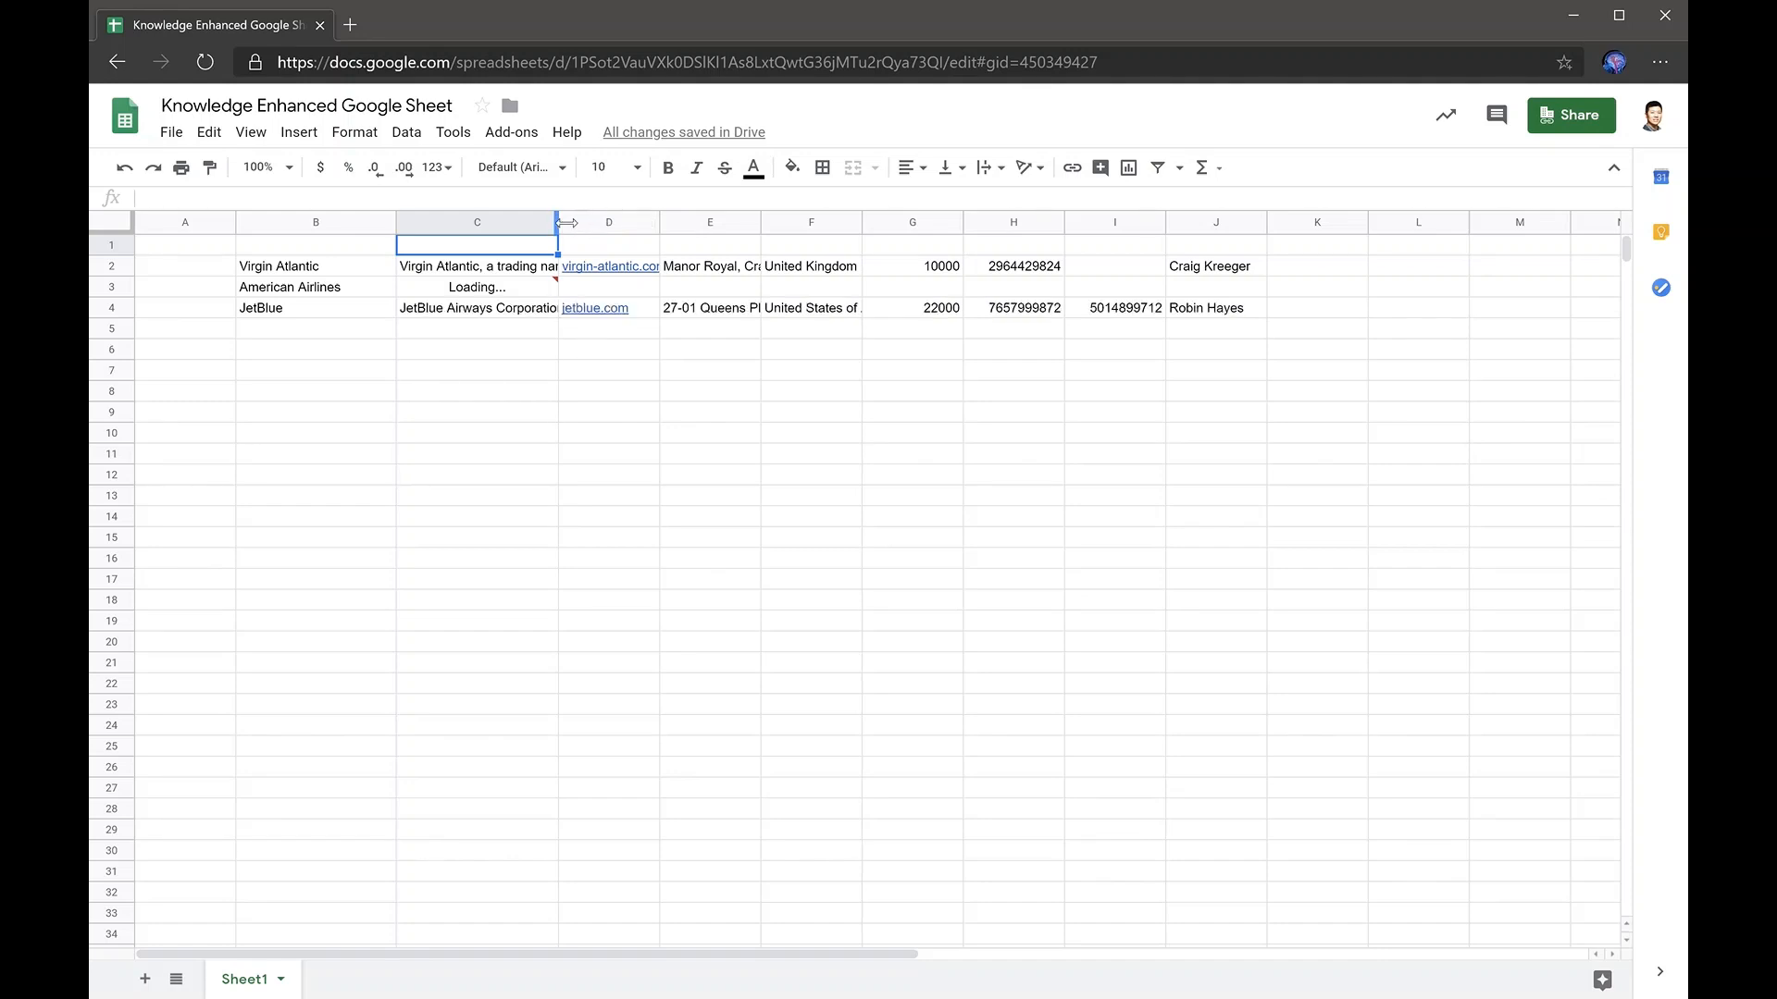
drag(559, 224, 581, 225)
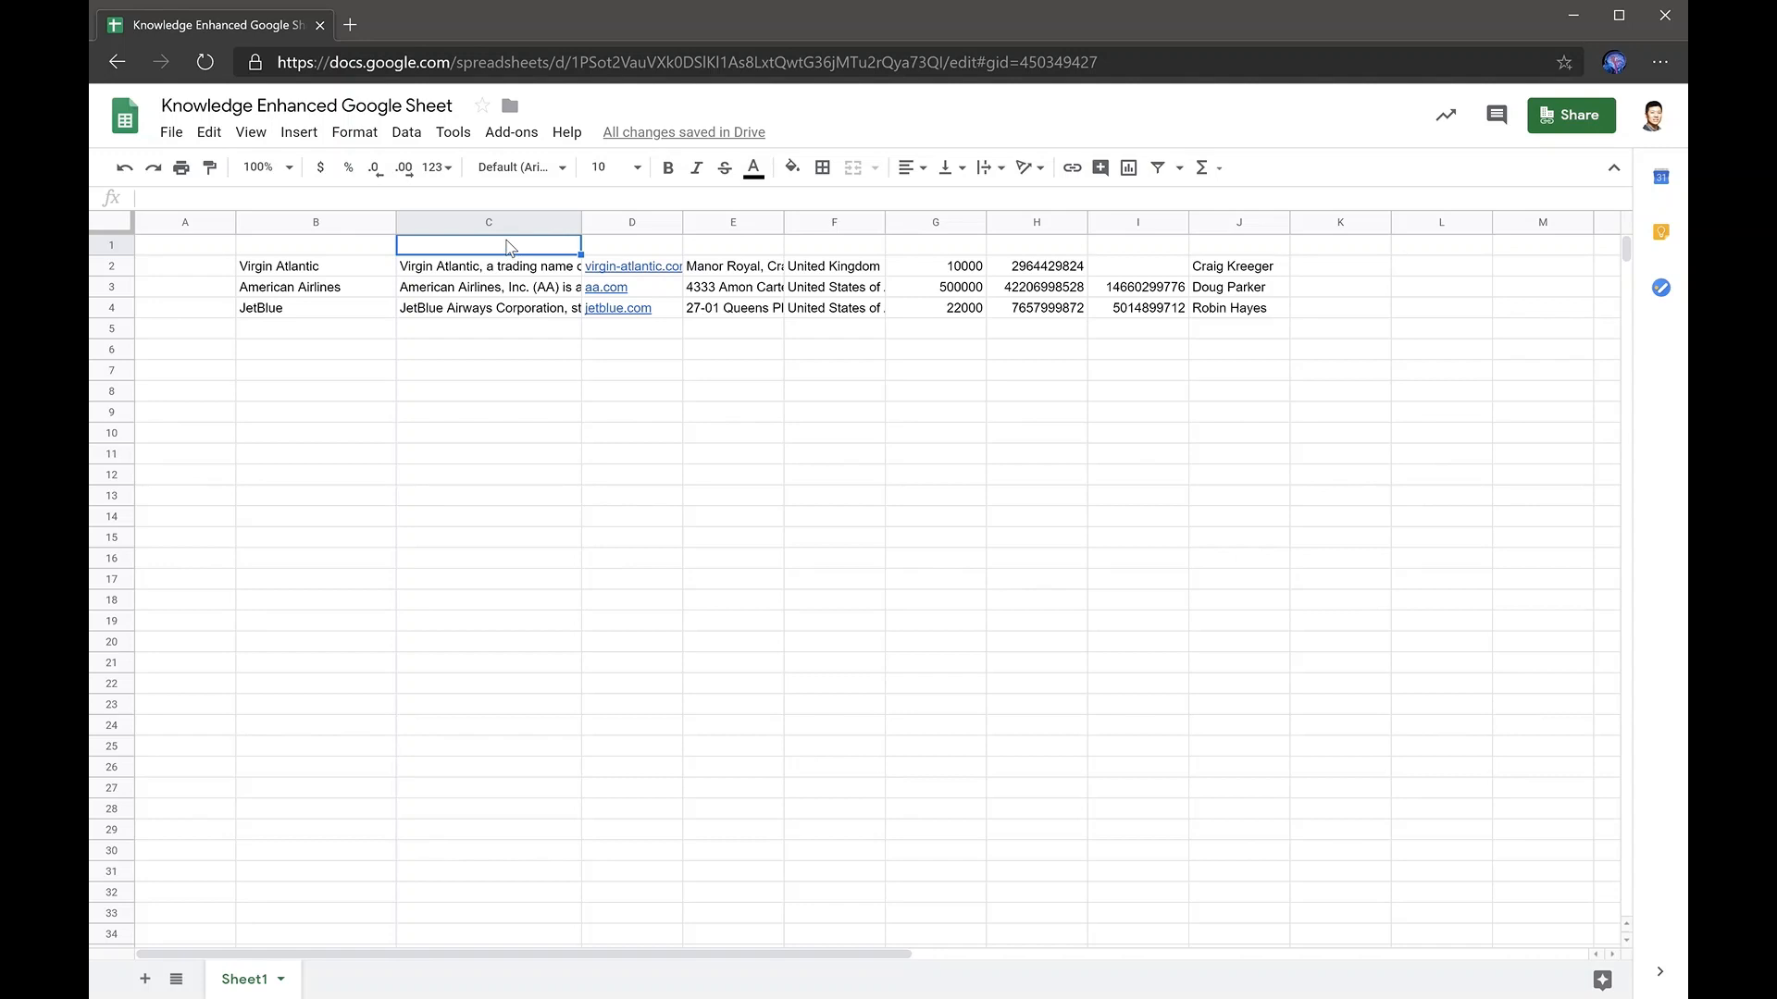
Step: Add the column headers Name in B1 and Summary in C1
key(Left)
text(Name)
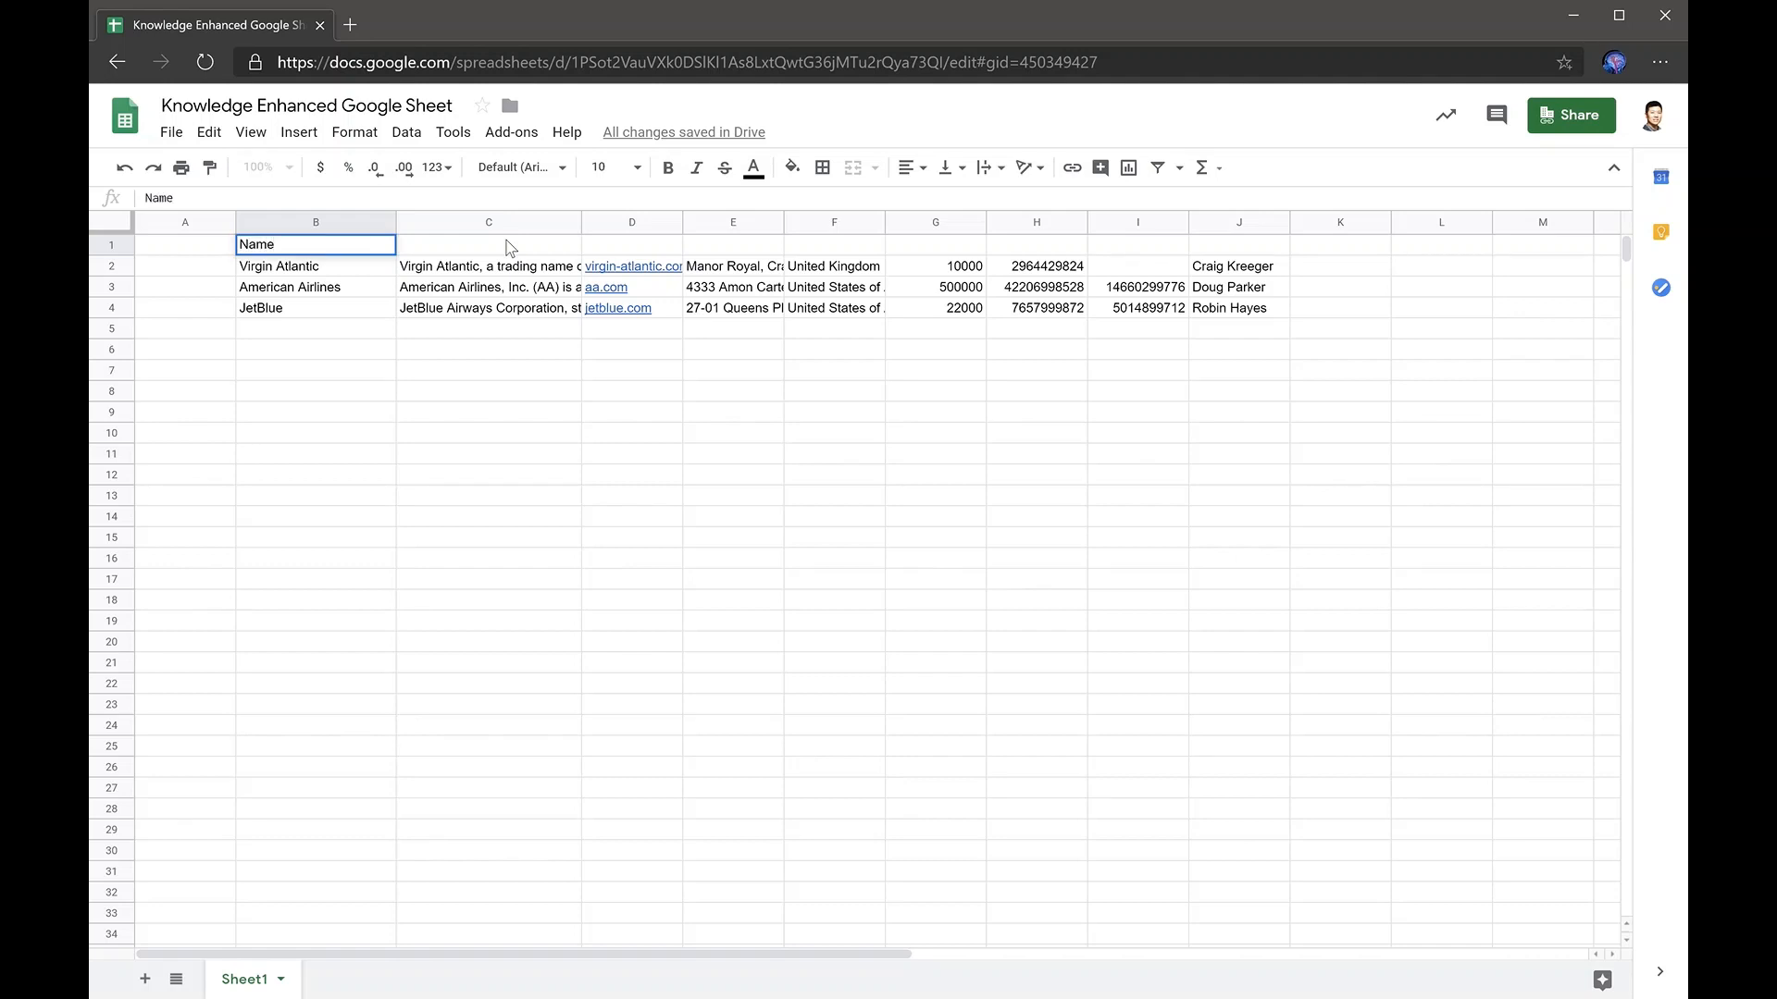
key(Tab)
text(Suj)
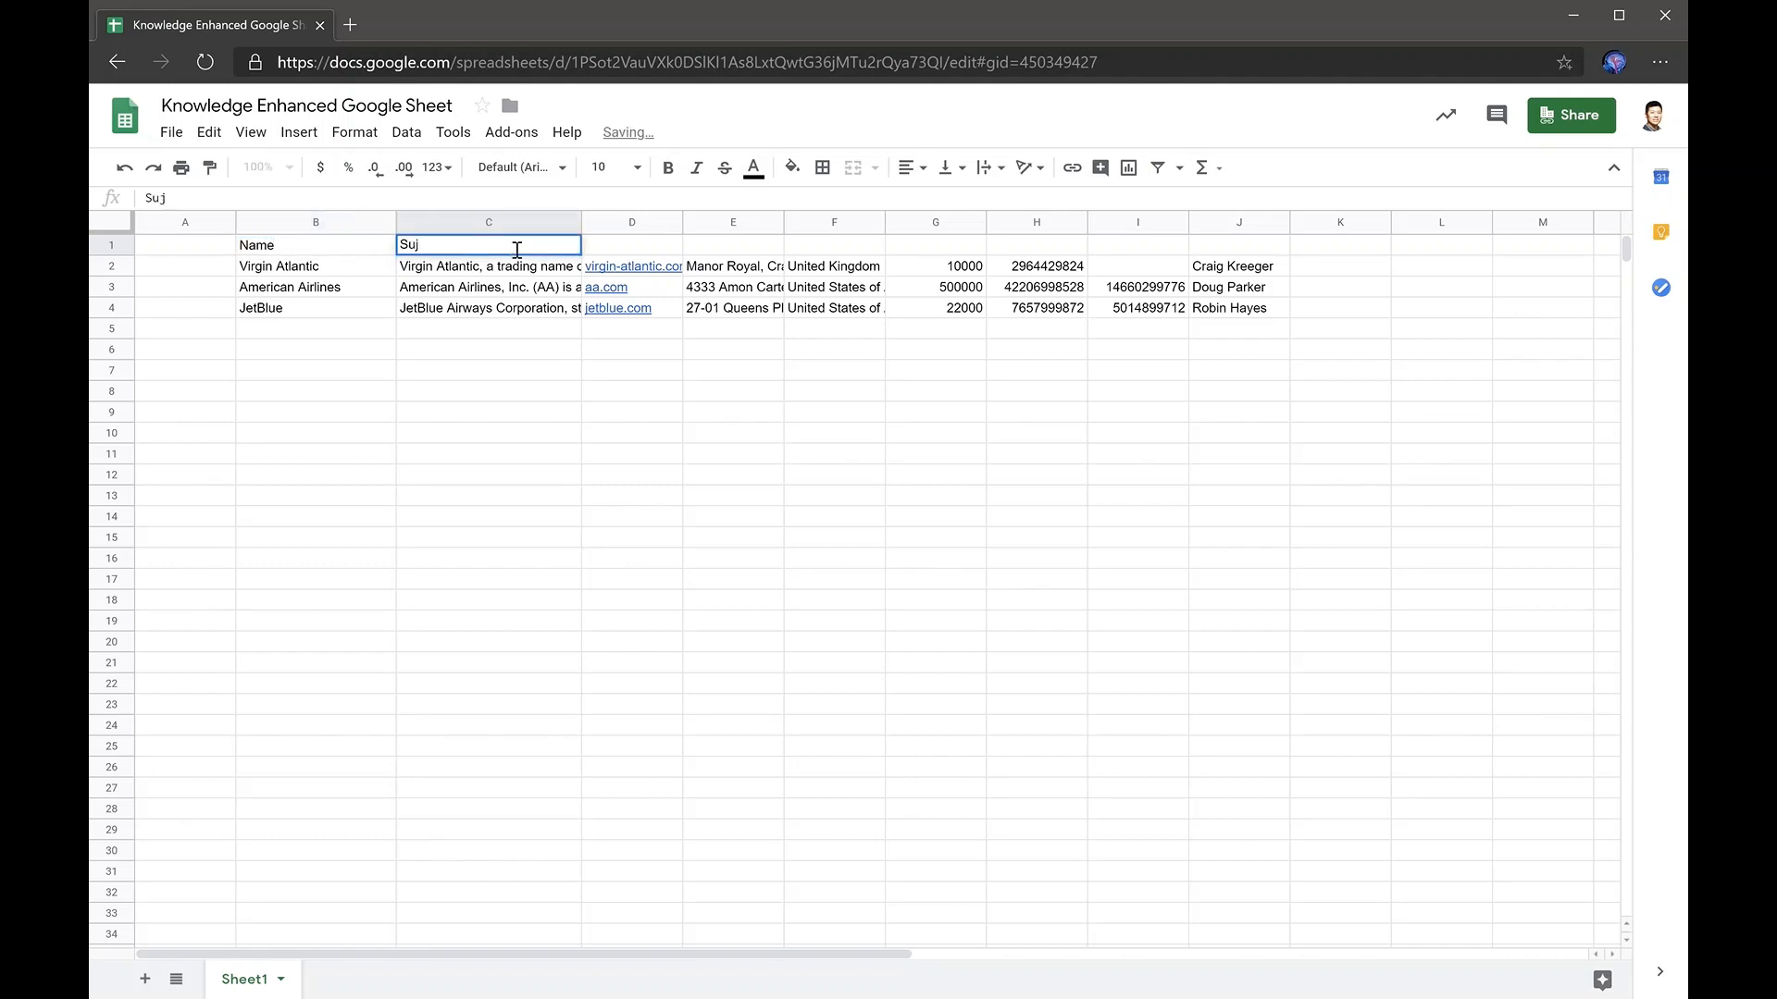
key(BackSpace)
text(mm)
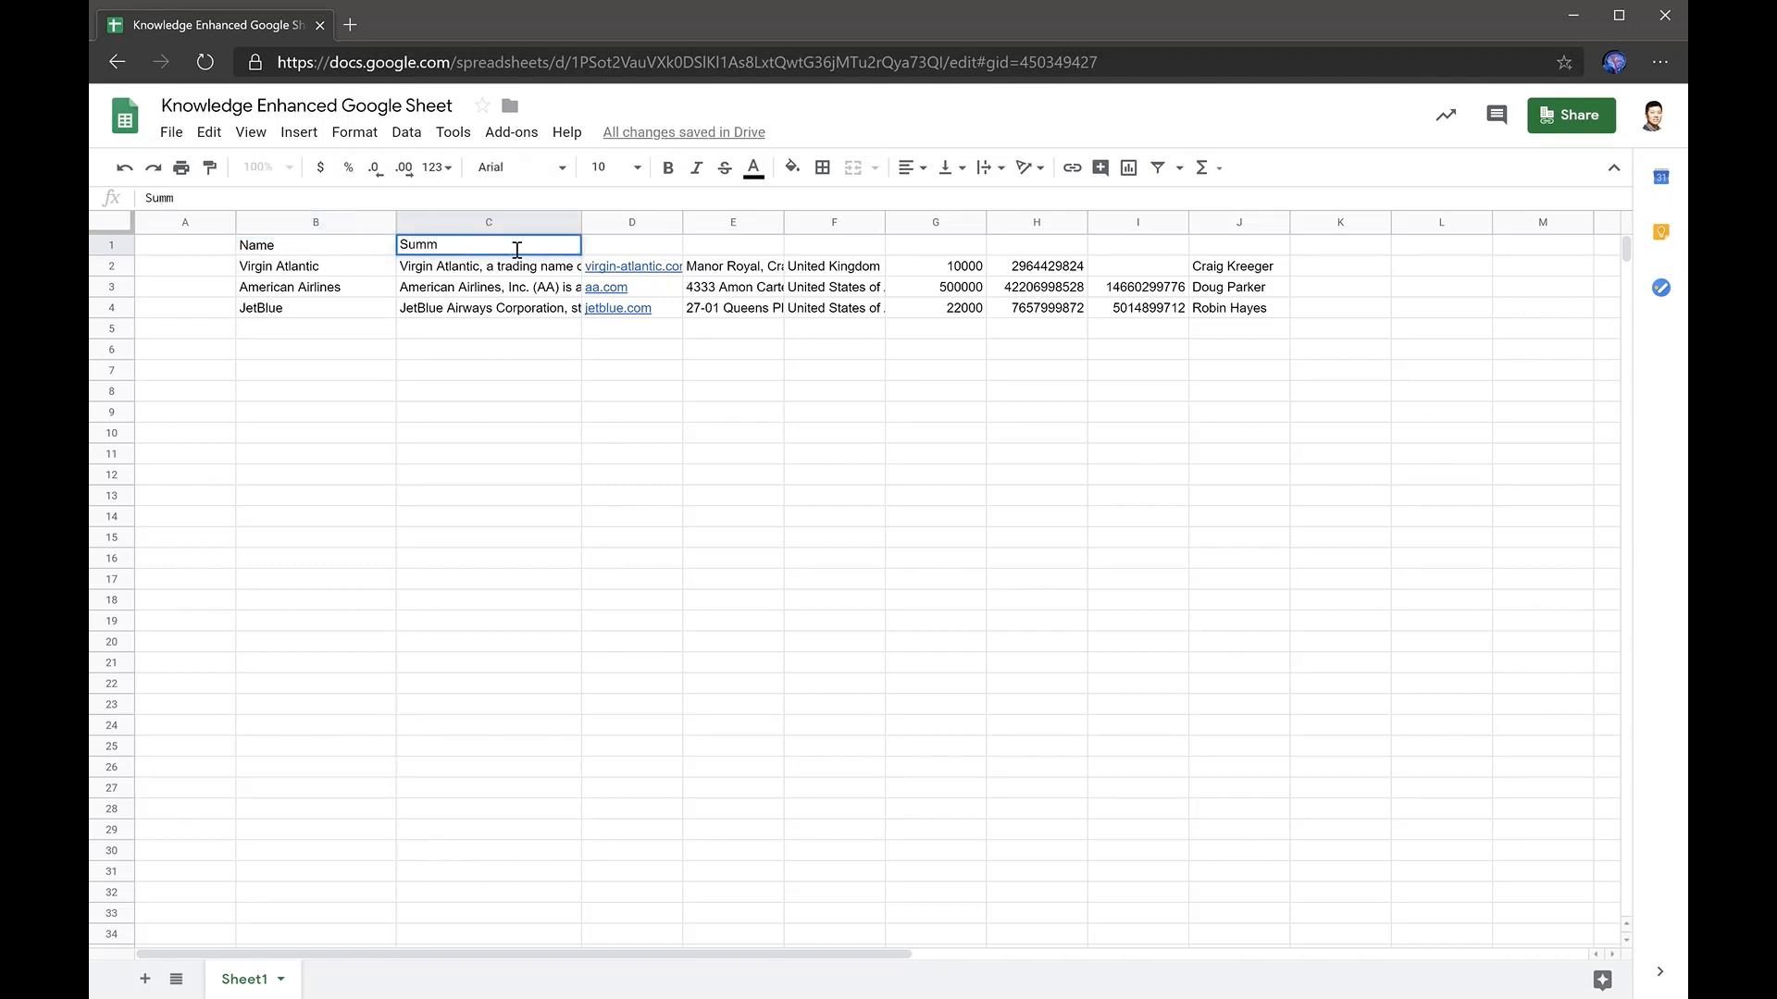
text(aruy)
key(Tab)
click(506, 248)
text(Summary)
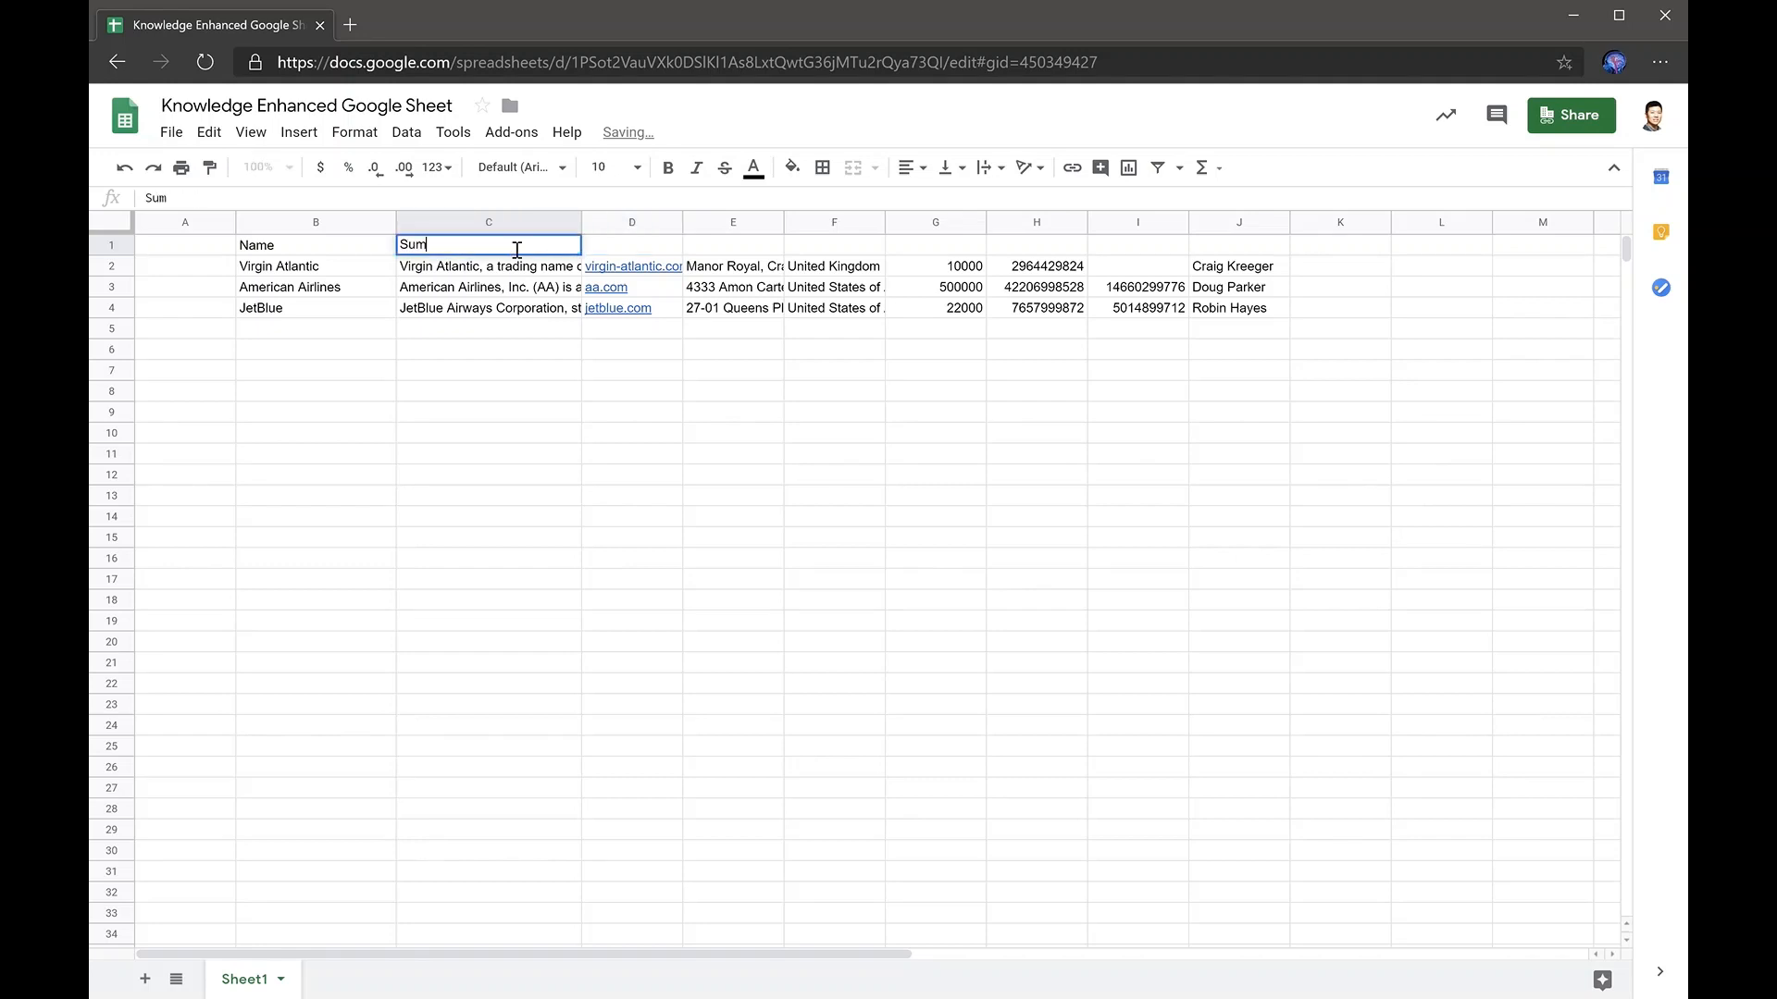
Step: Add the headers Homepage, Location and Country in cells D1 to F1
key(Tab)
text(Homepage)
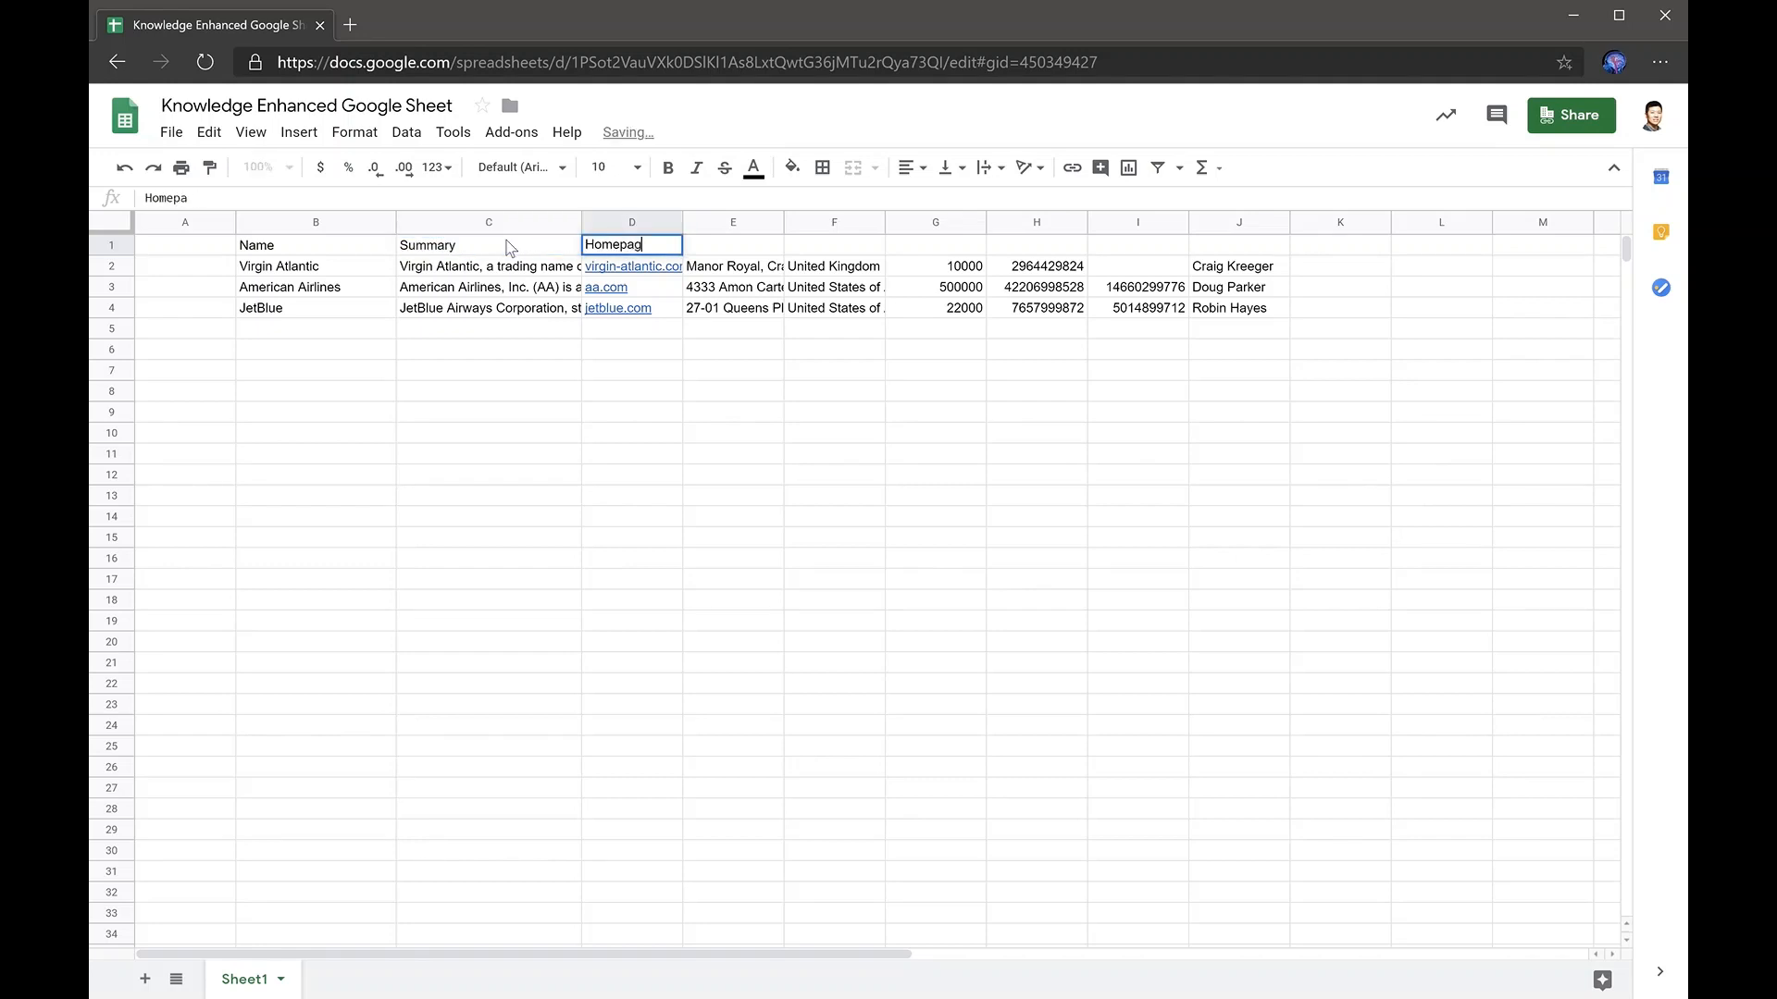
key(Tab)
text(Location)
key(Tab)
text(C)
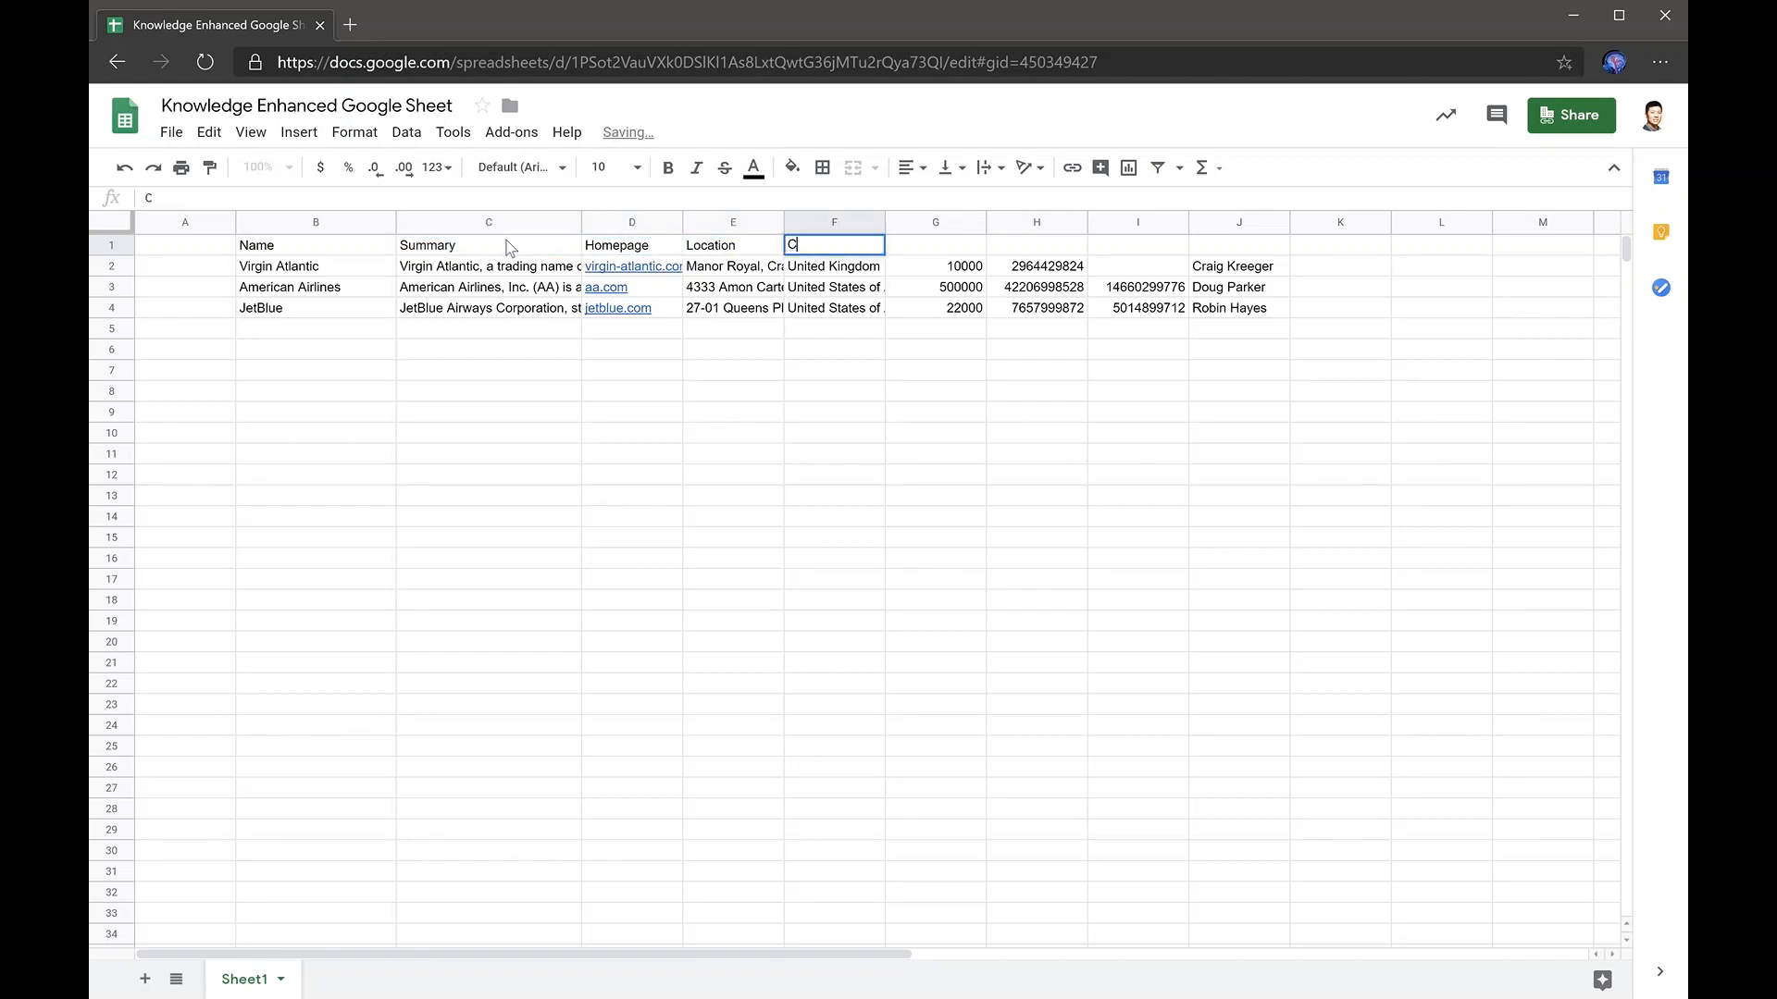
text(ountry)
key(Tab)
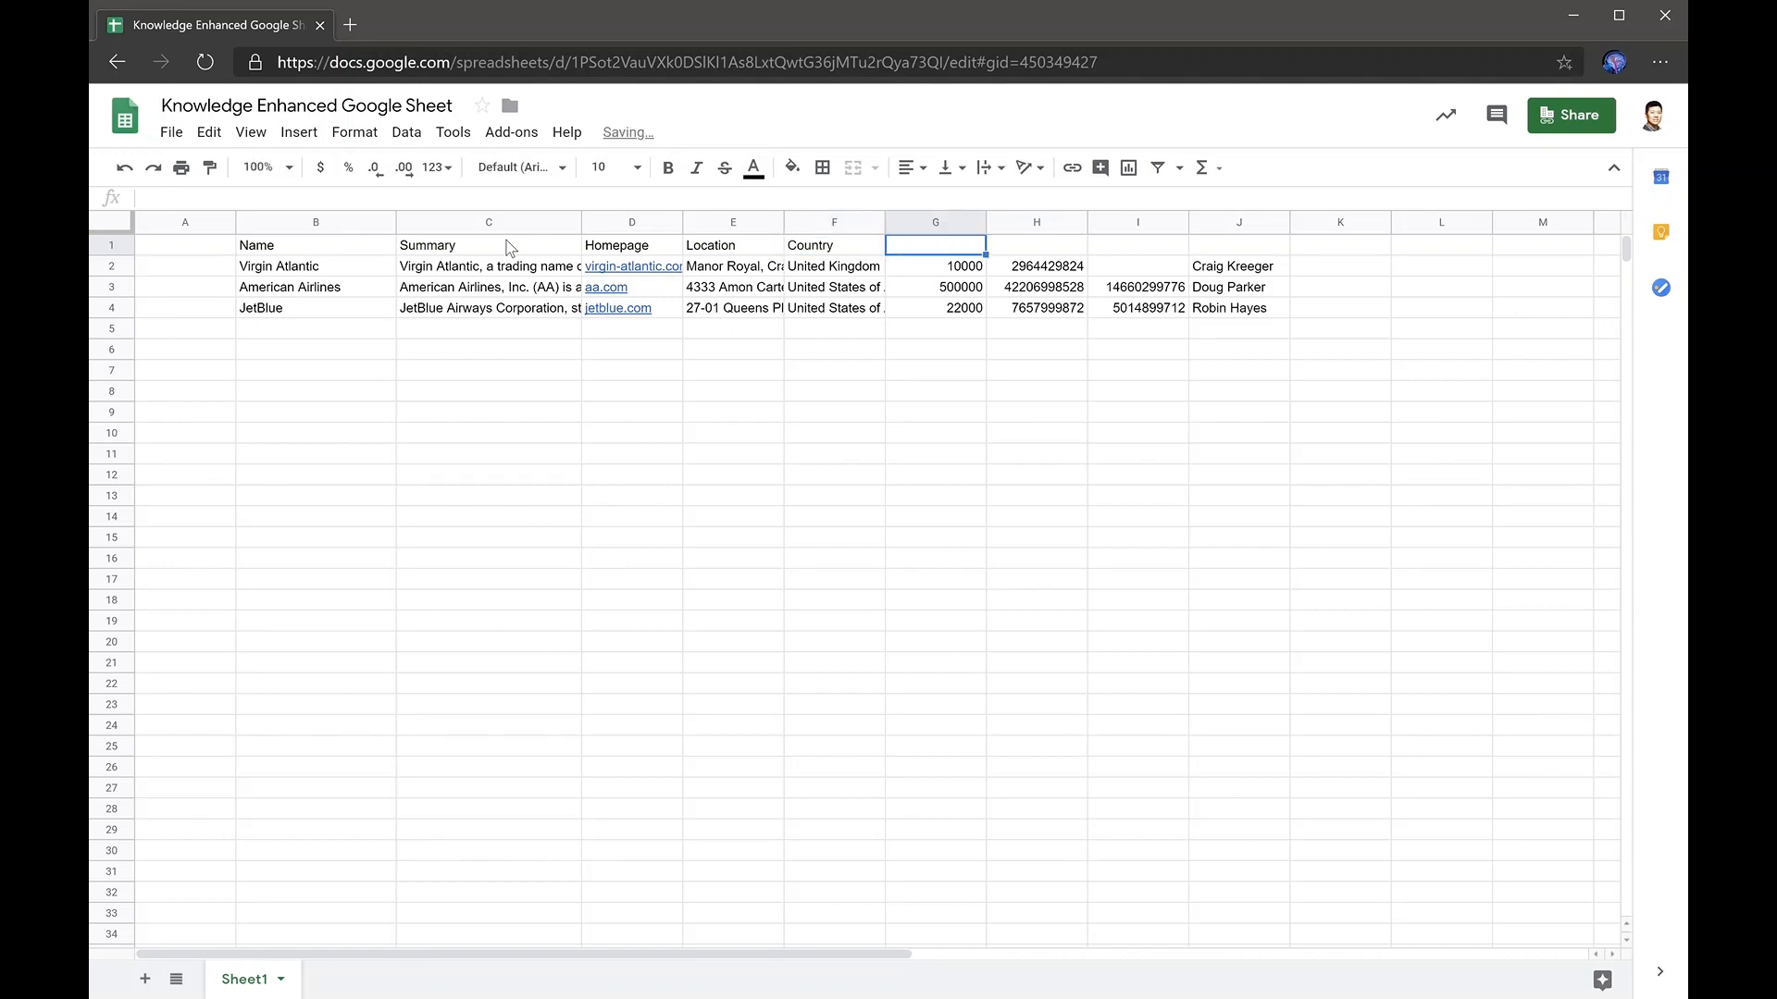
Step: Add the headers Employees, Revenue, MarketCap and CEO in cells G1 to J1
text(Employees)
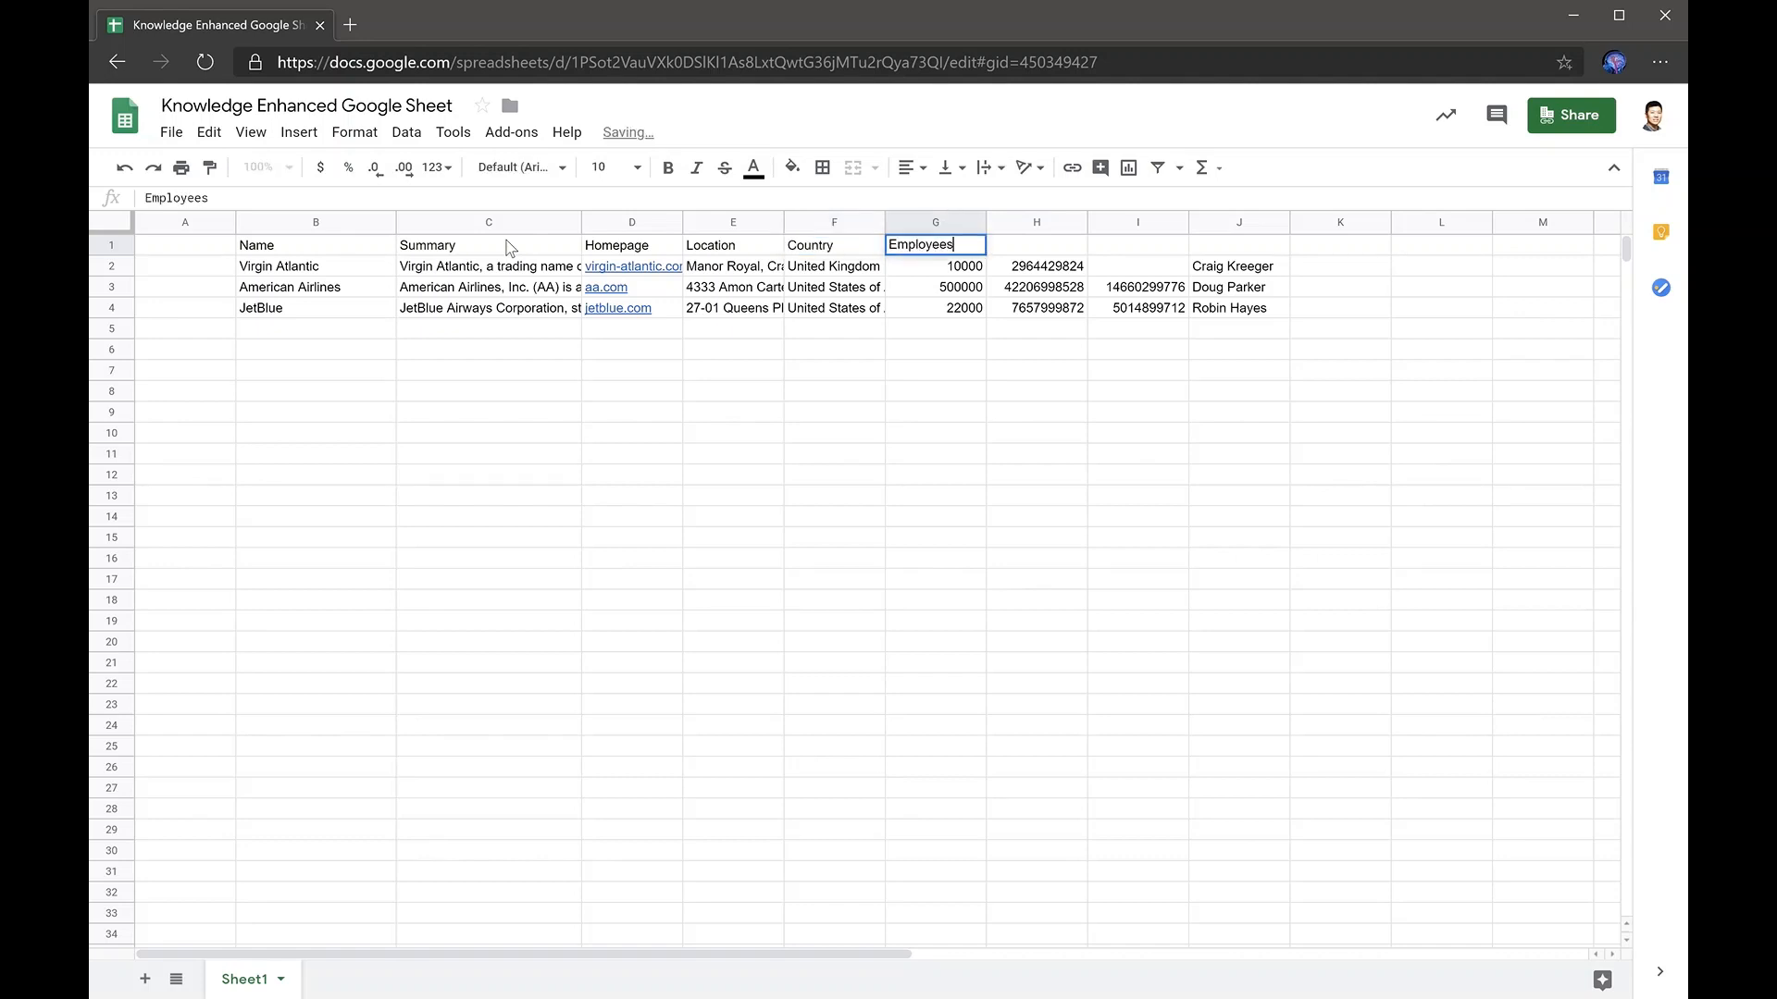
key(Tab)
text(Revenue)
key(Tab)
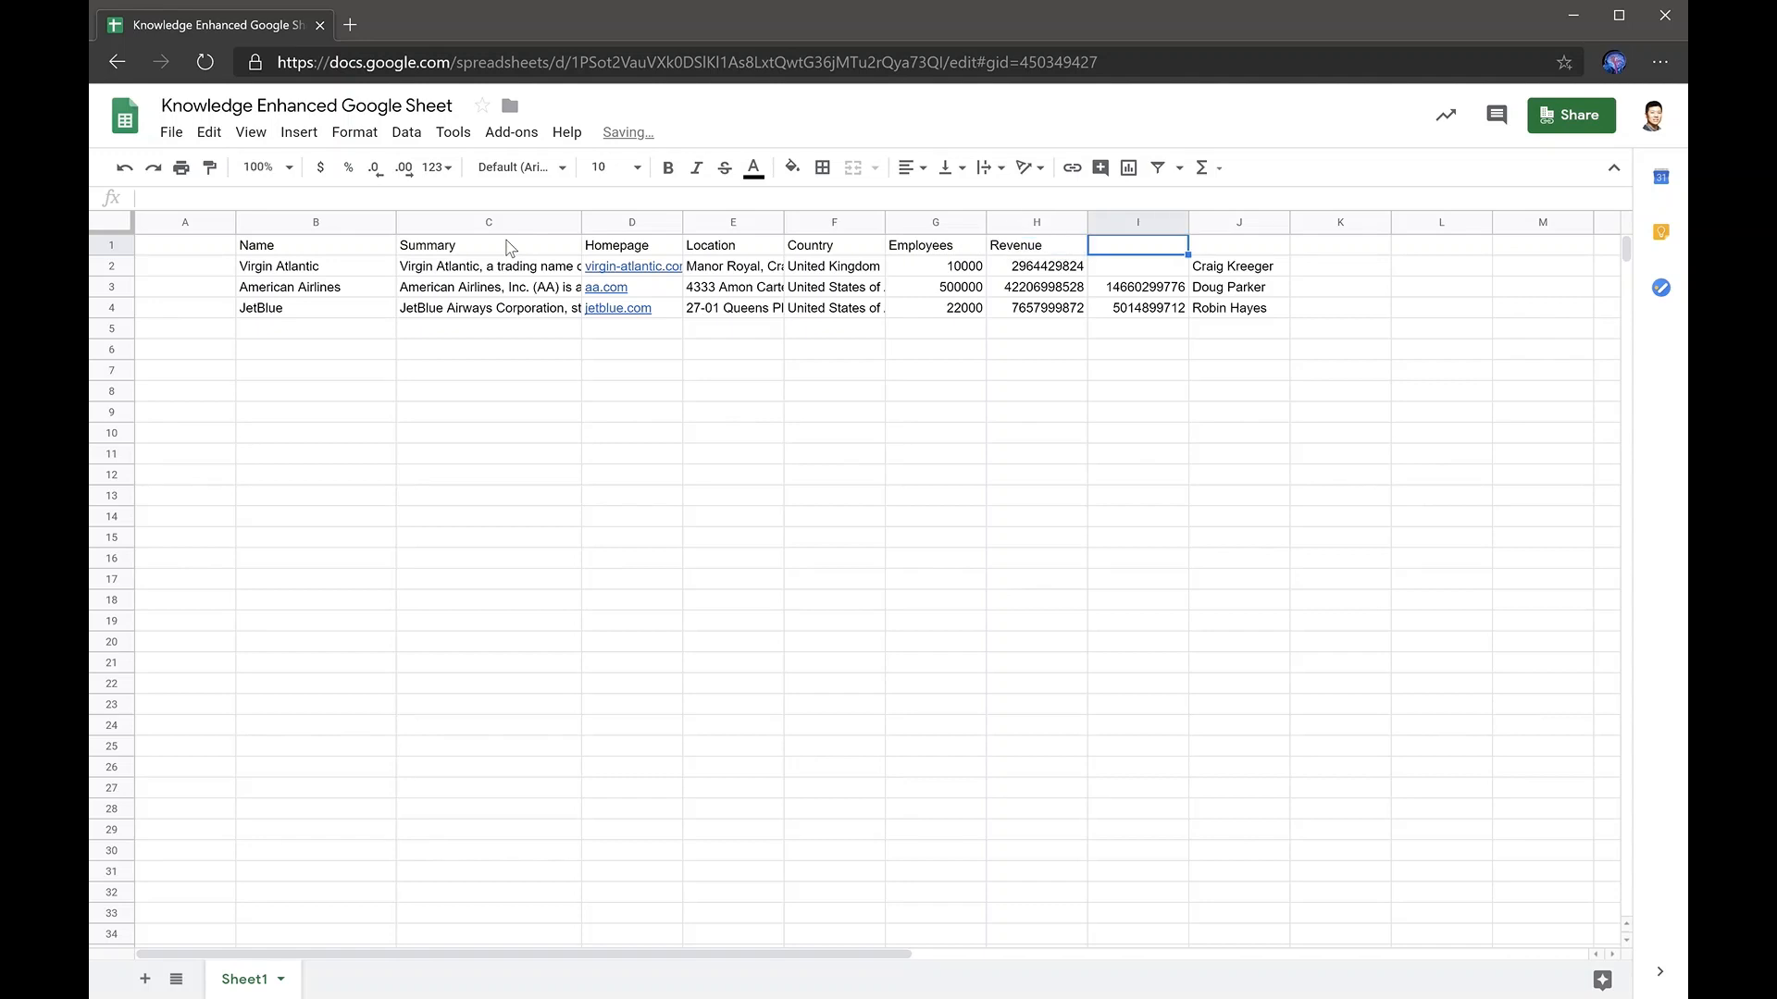
text(MarketCap)
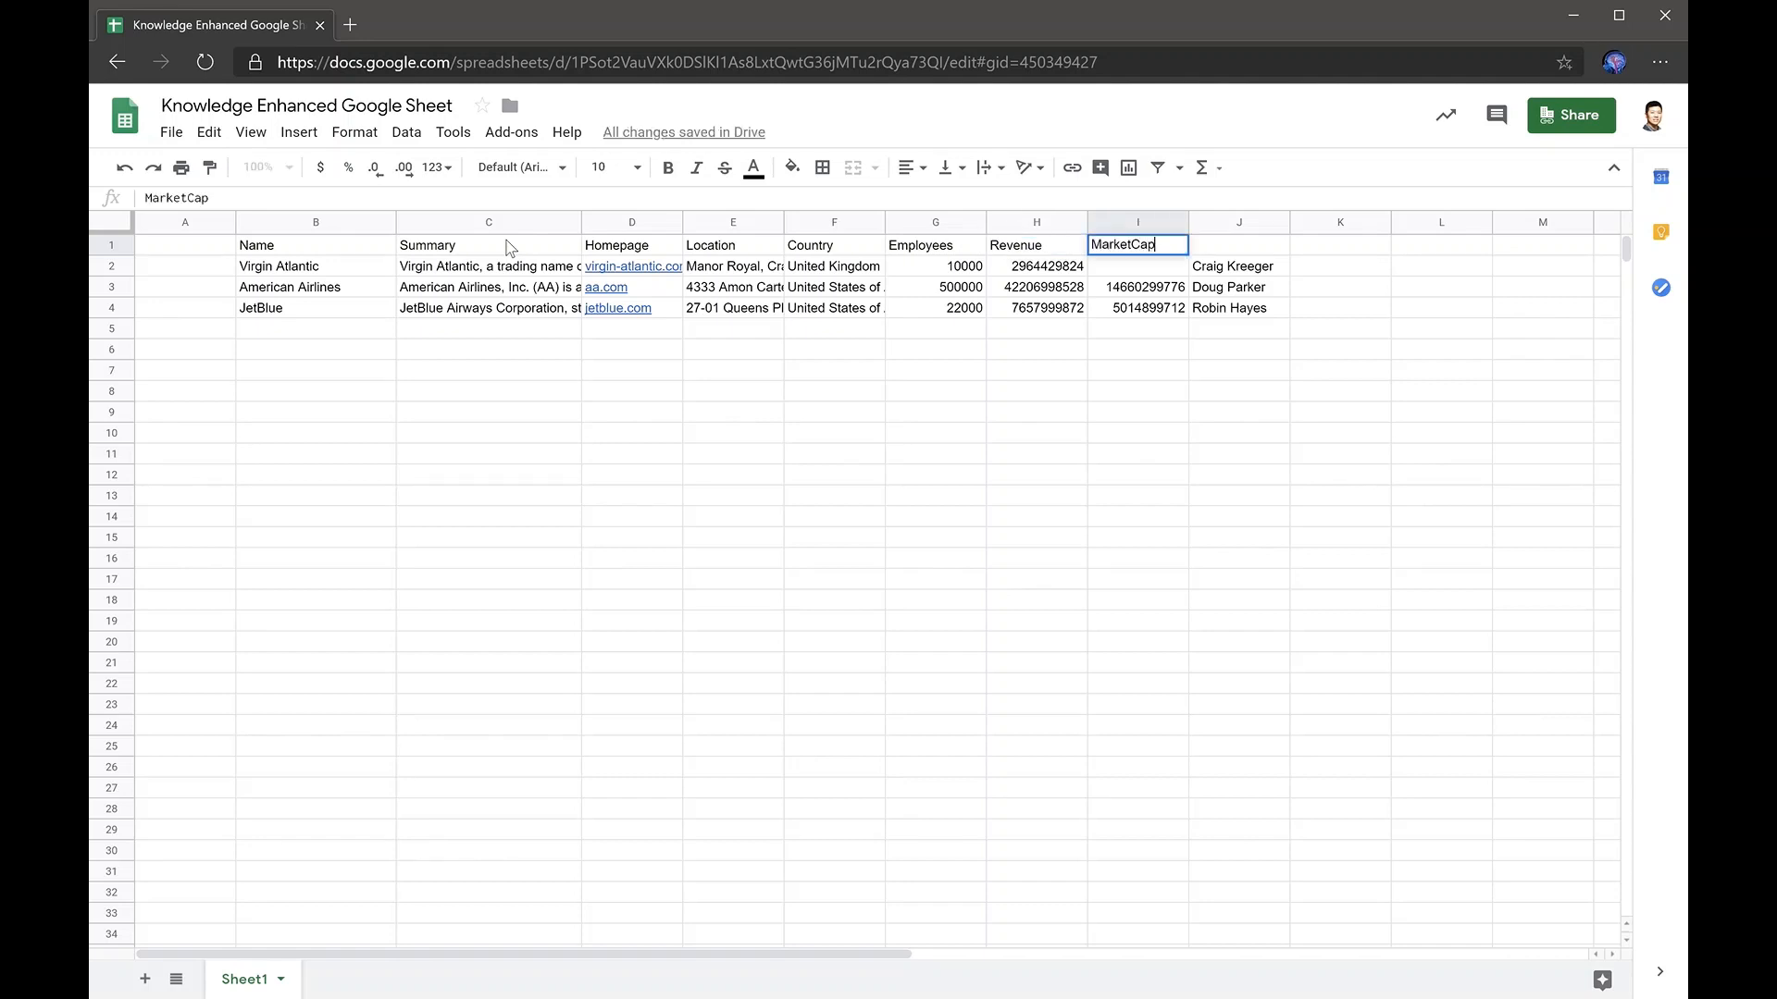
key(Tab)
text(CEO)
key(Return)
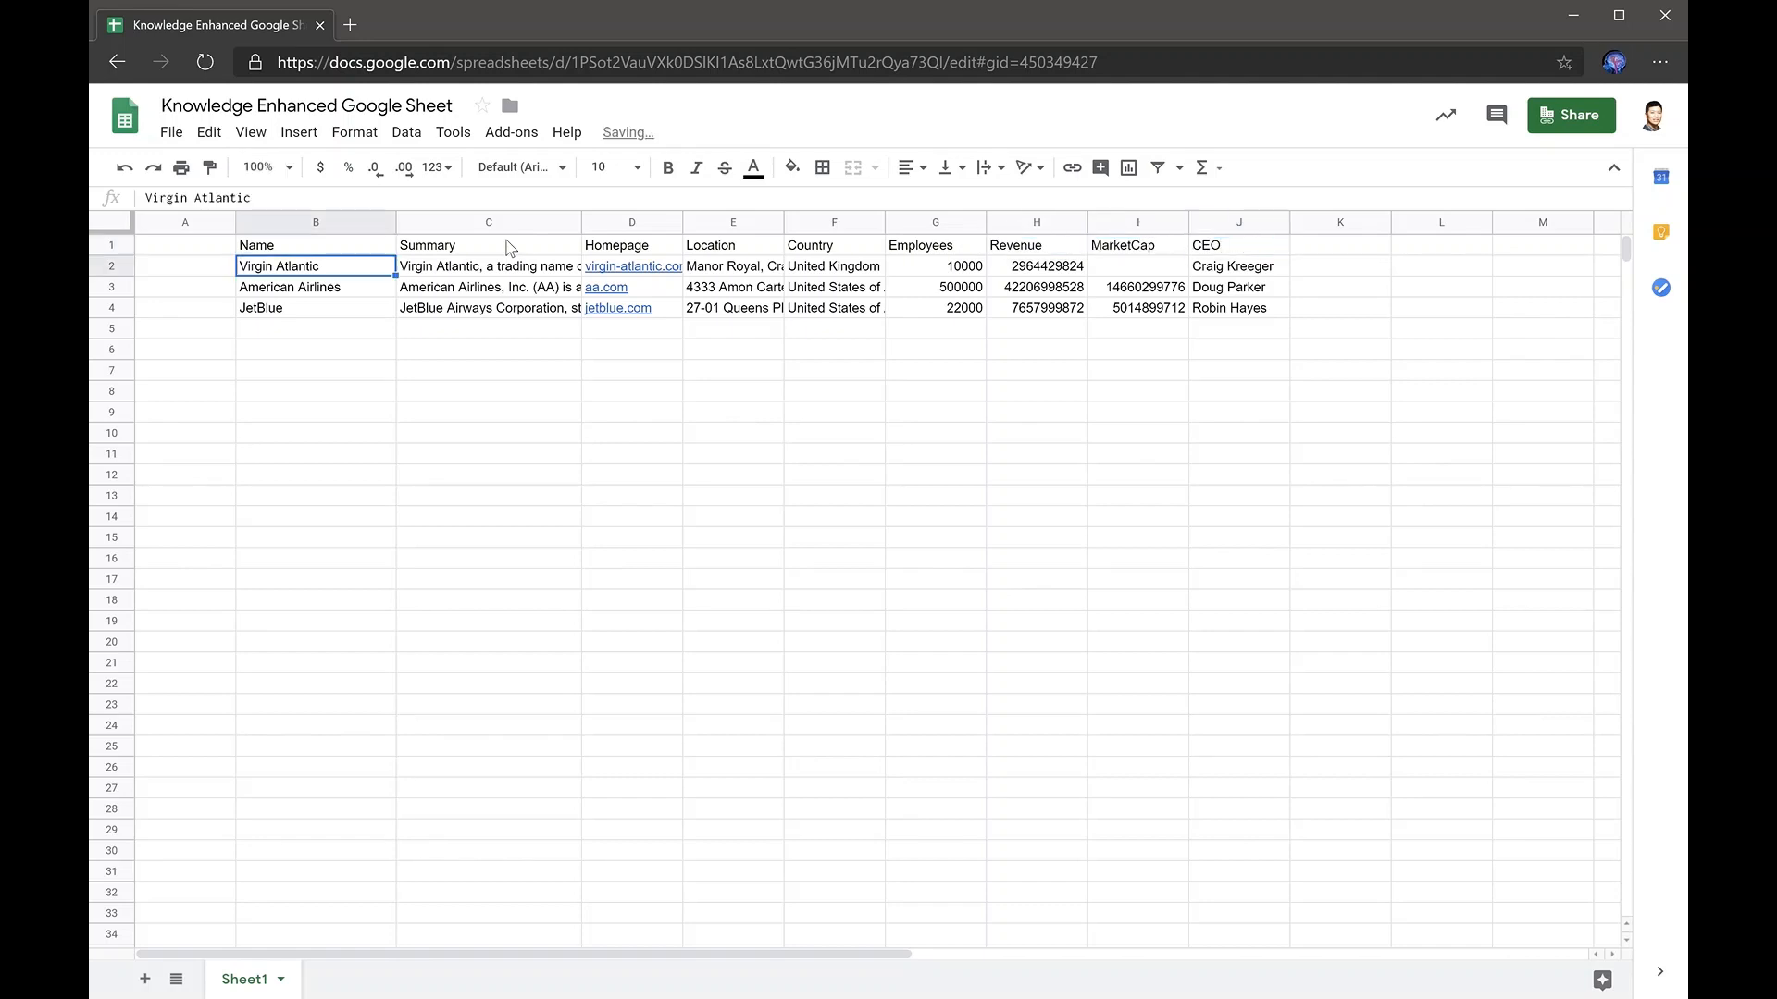
Step: Make the header row B1:J1 bold and center its text
key(ctrl+shift+Right)
key(ctrl+b)
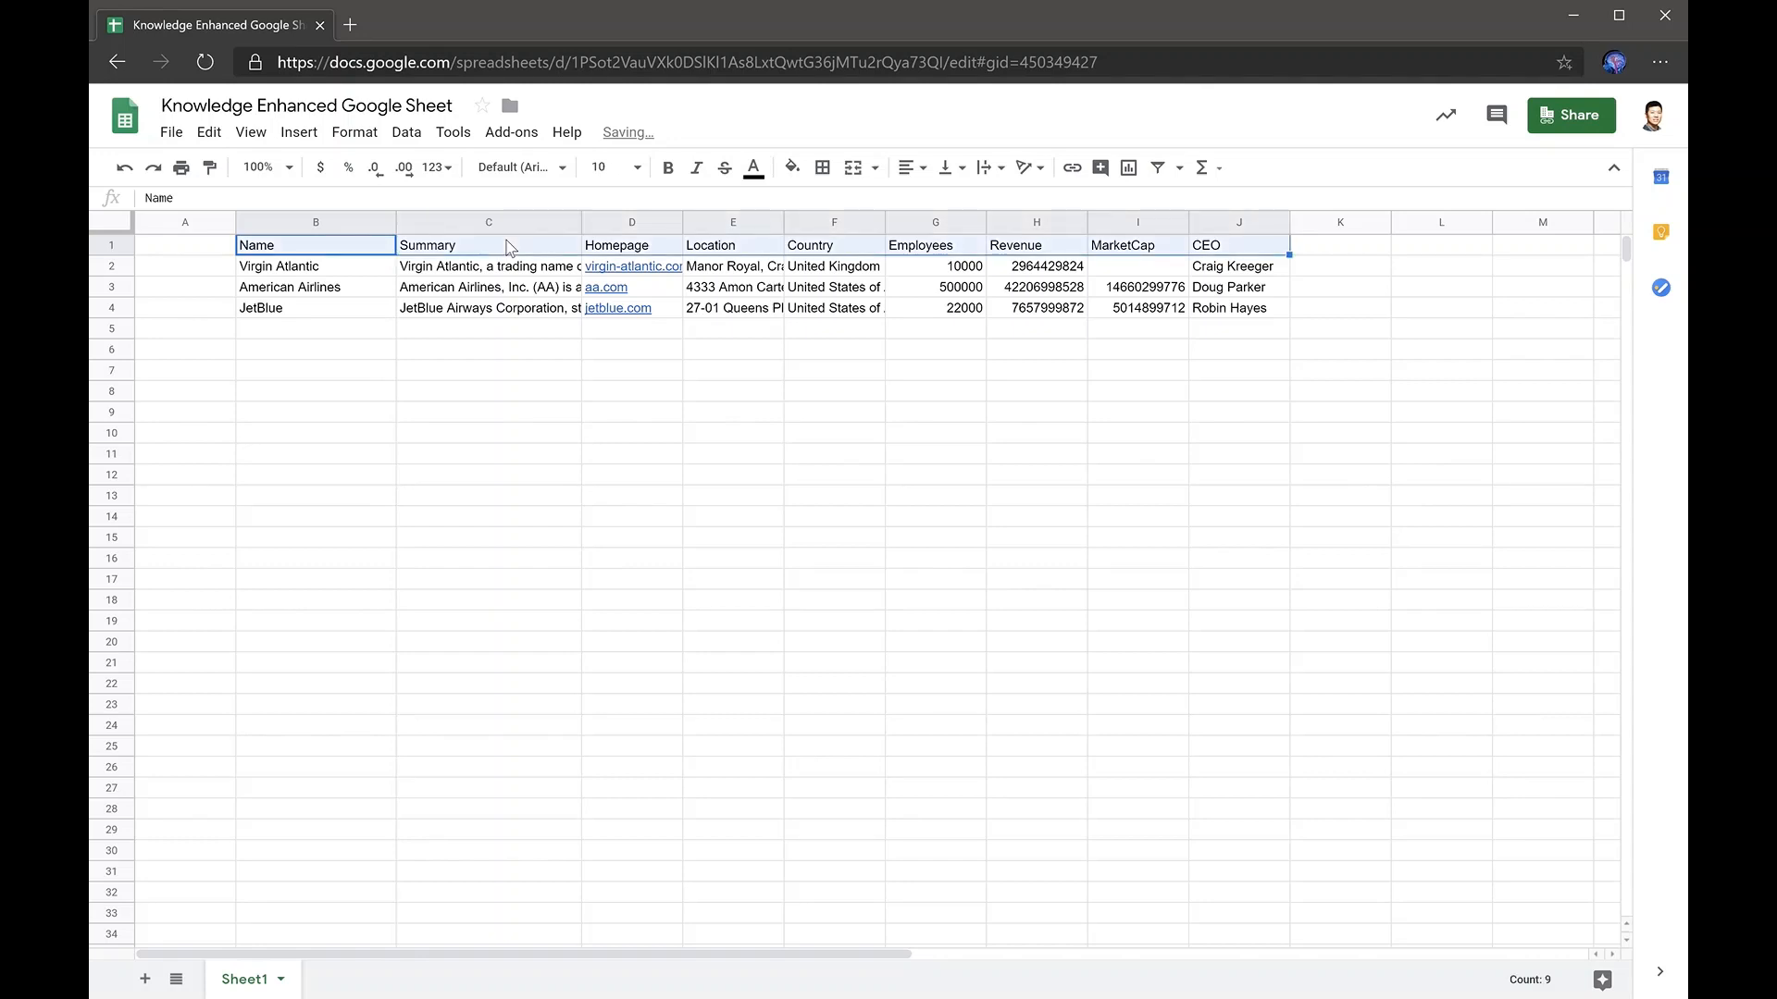
key(ctrl+shift+e)
key(Down)
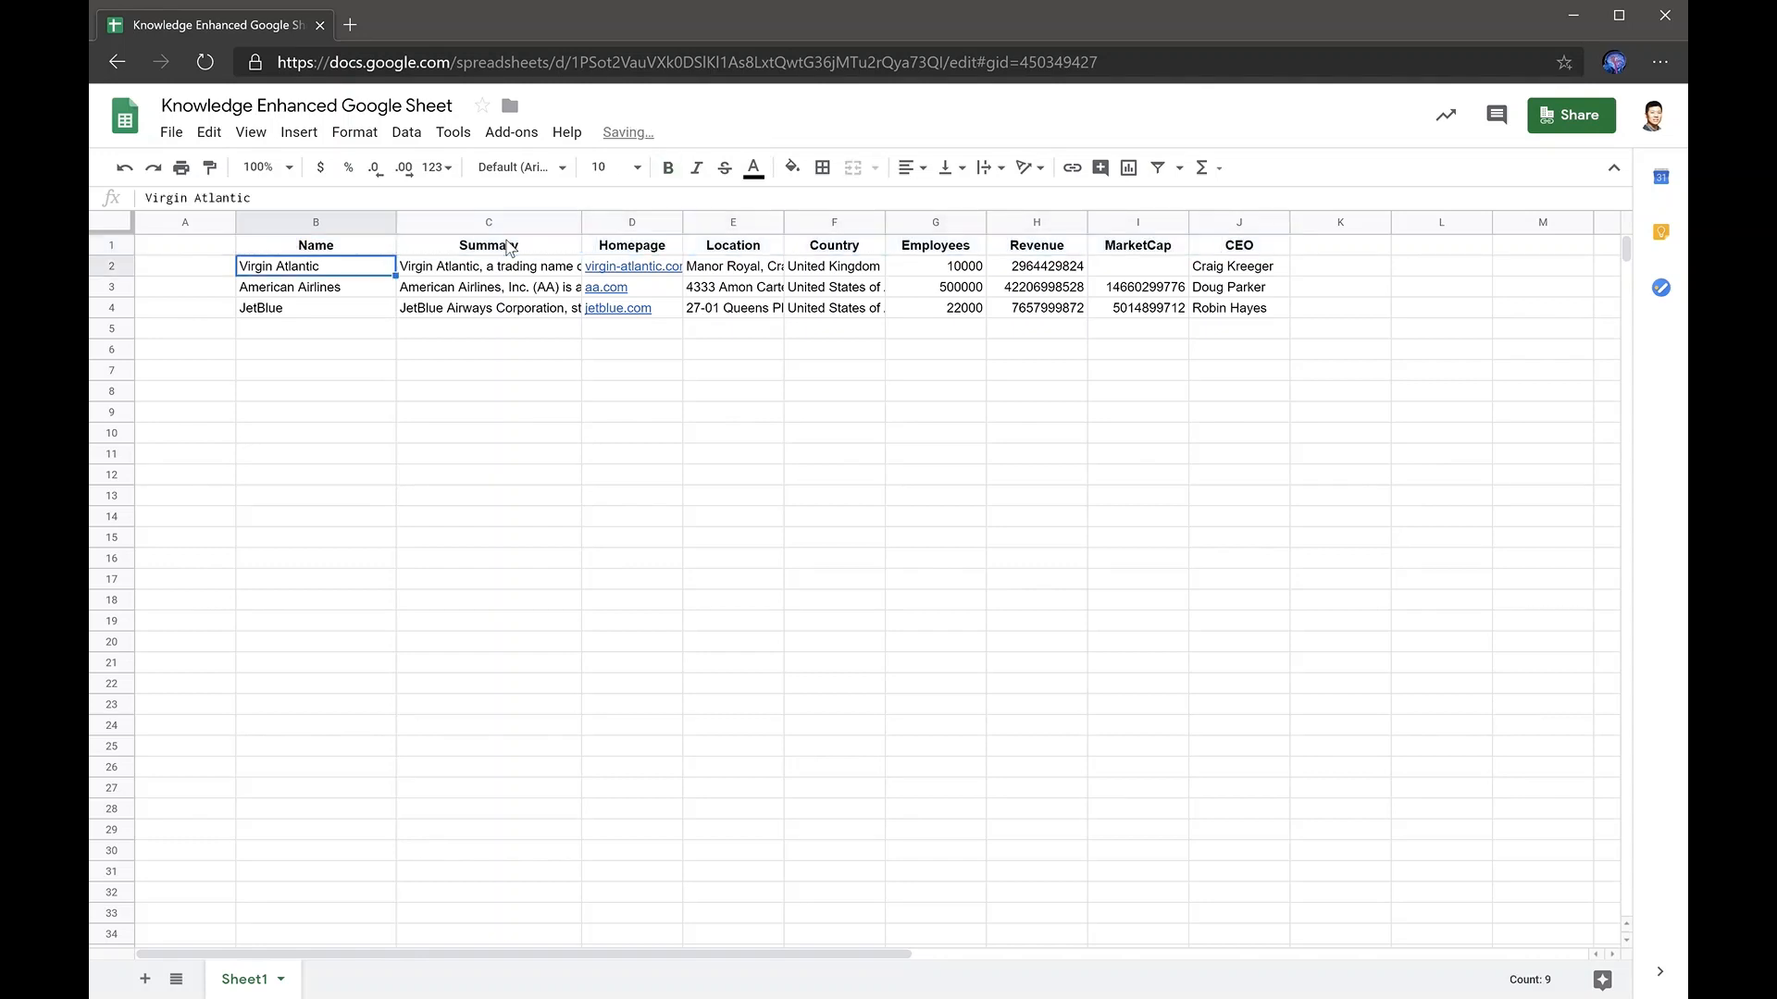
Step: Copy the header row B1:J1 into row 6, starting at cell B6
key(Up)
key(shift+Right)
key(shift+Right)
key(shift+Right)
key(shift+Right)
key(shift+Right)
key(shift+Right)
key(shift+Right)
key(shift+Right)
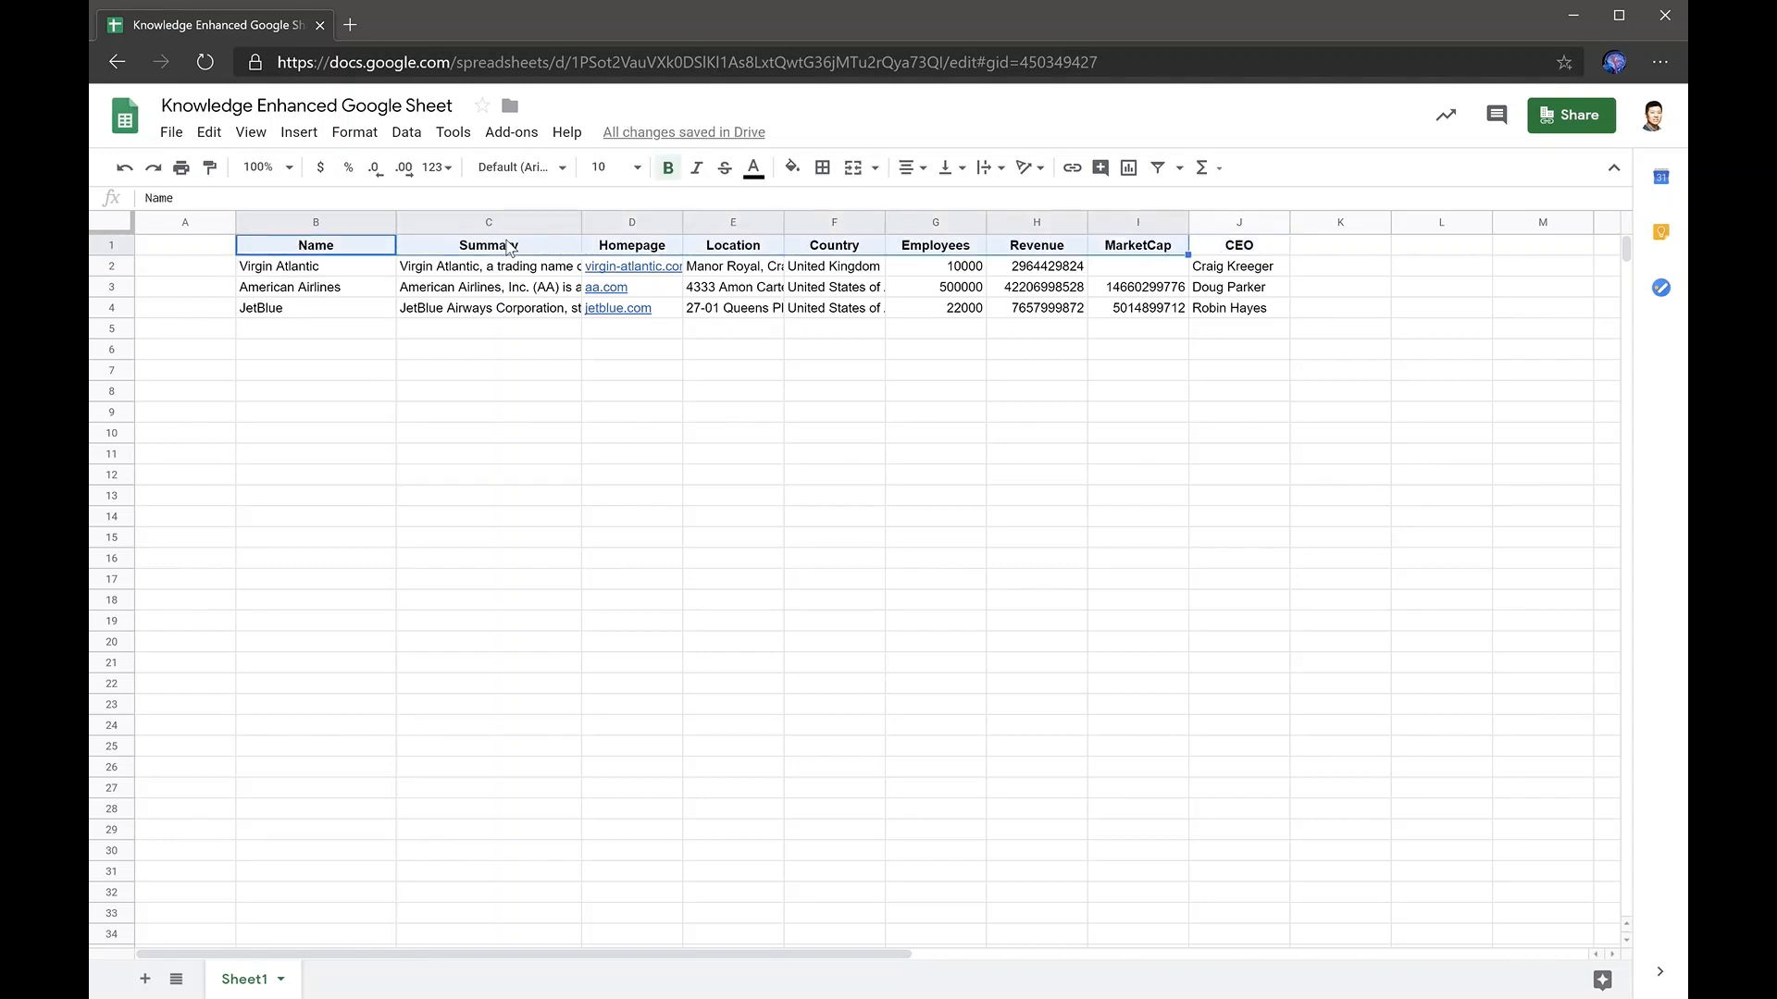
key(ctrl+c)
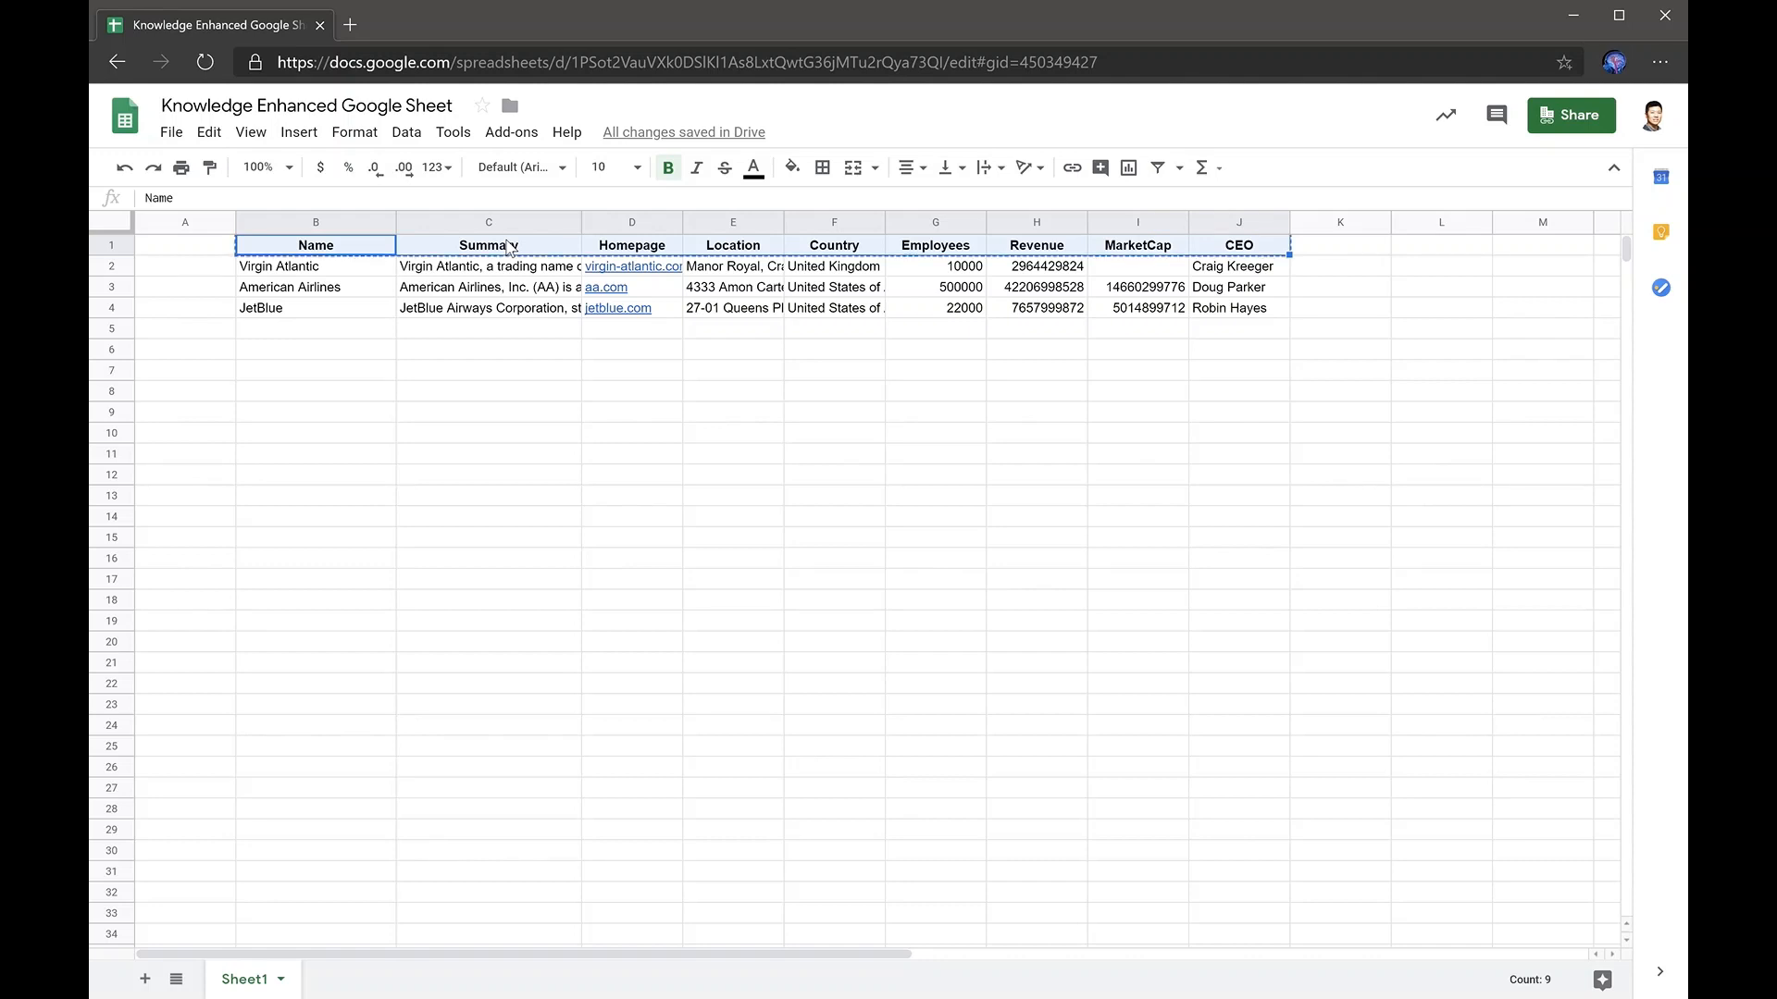
click(364, 348)
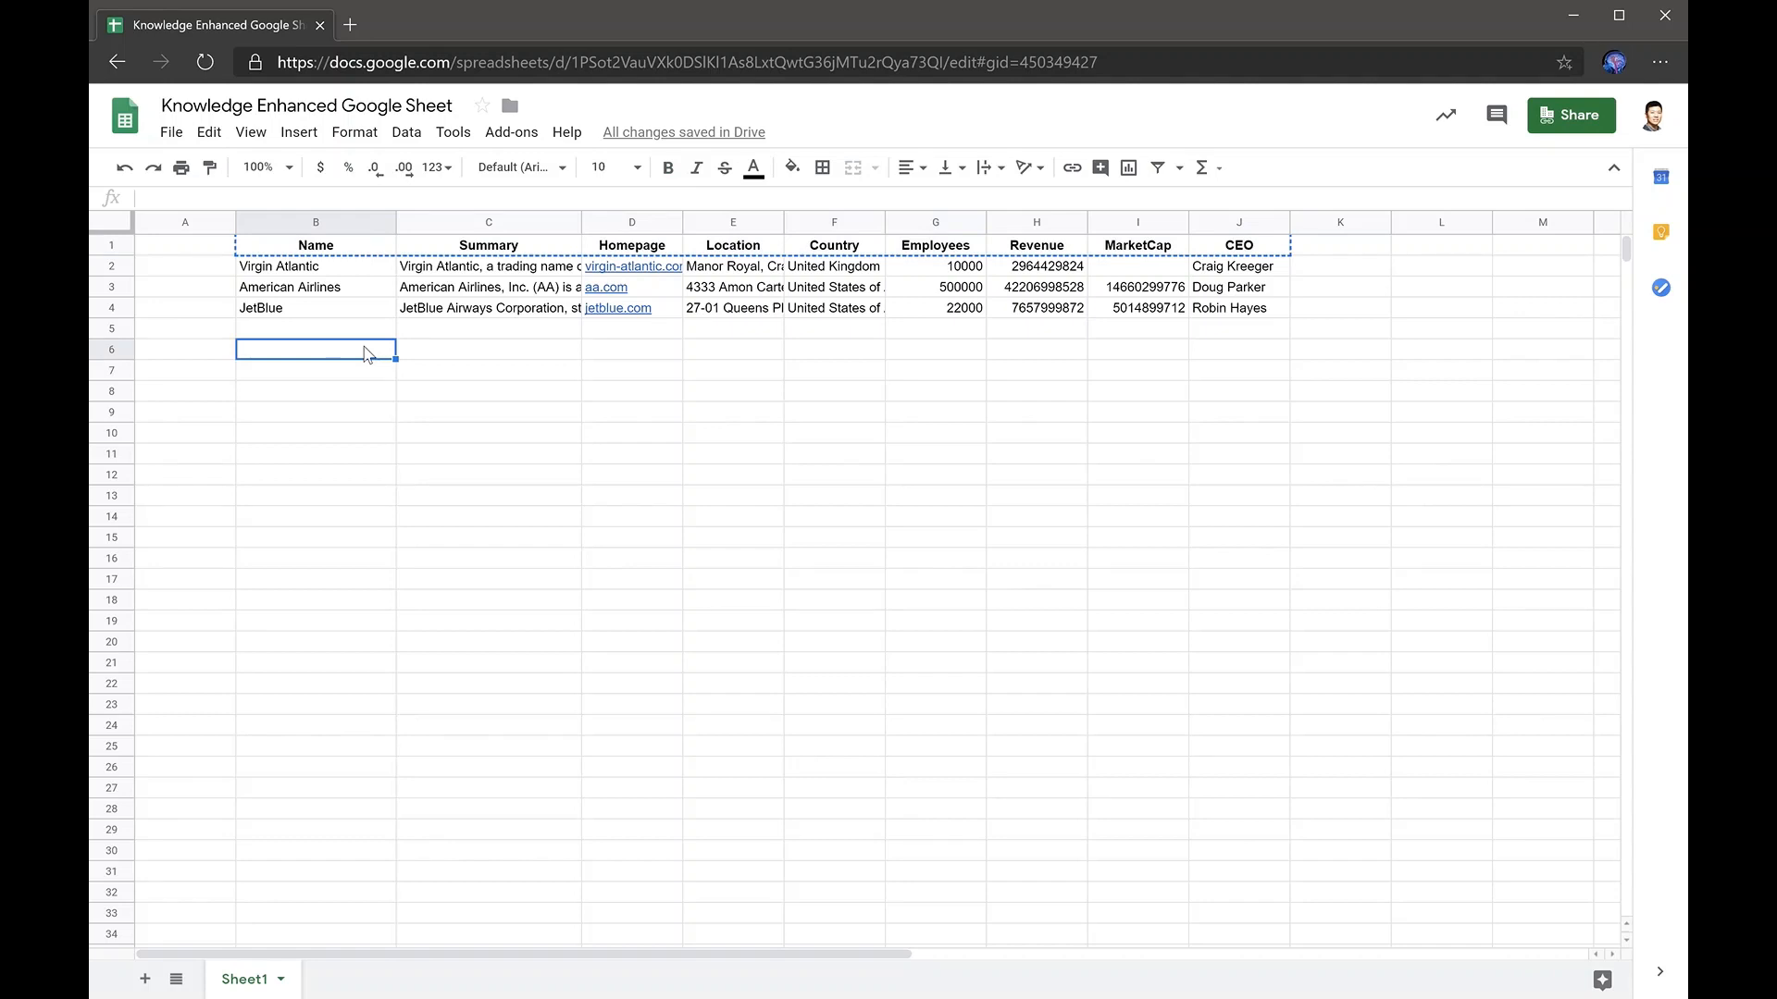
key(ctrl+v)
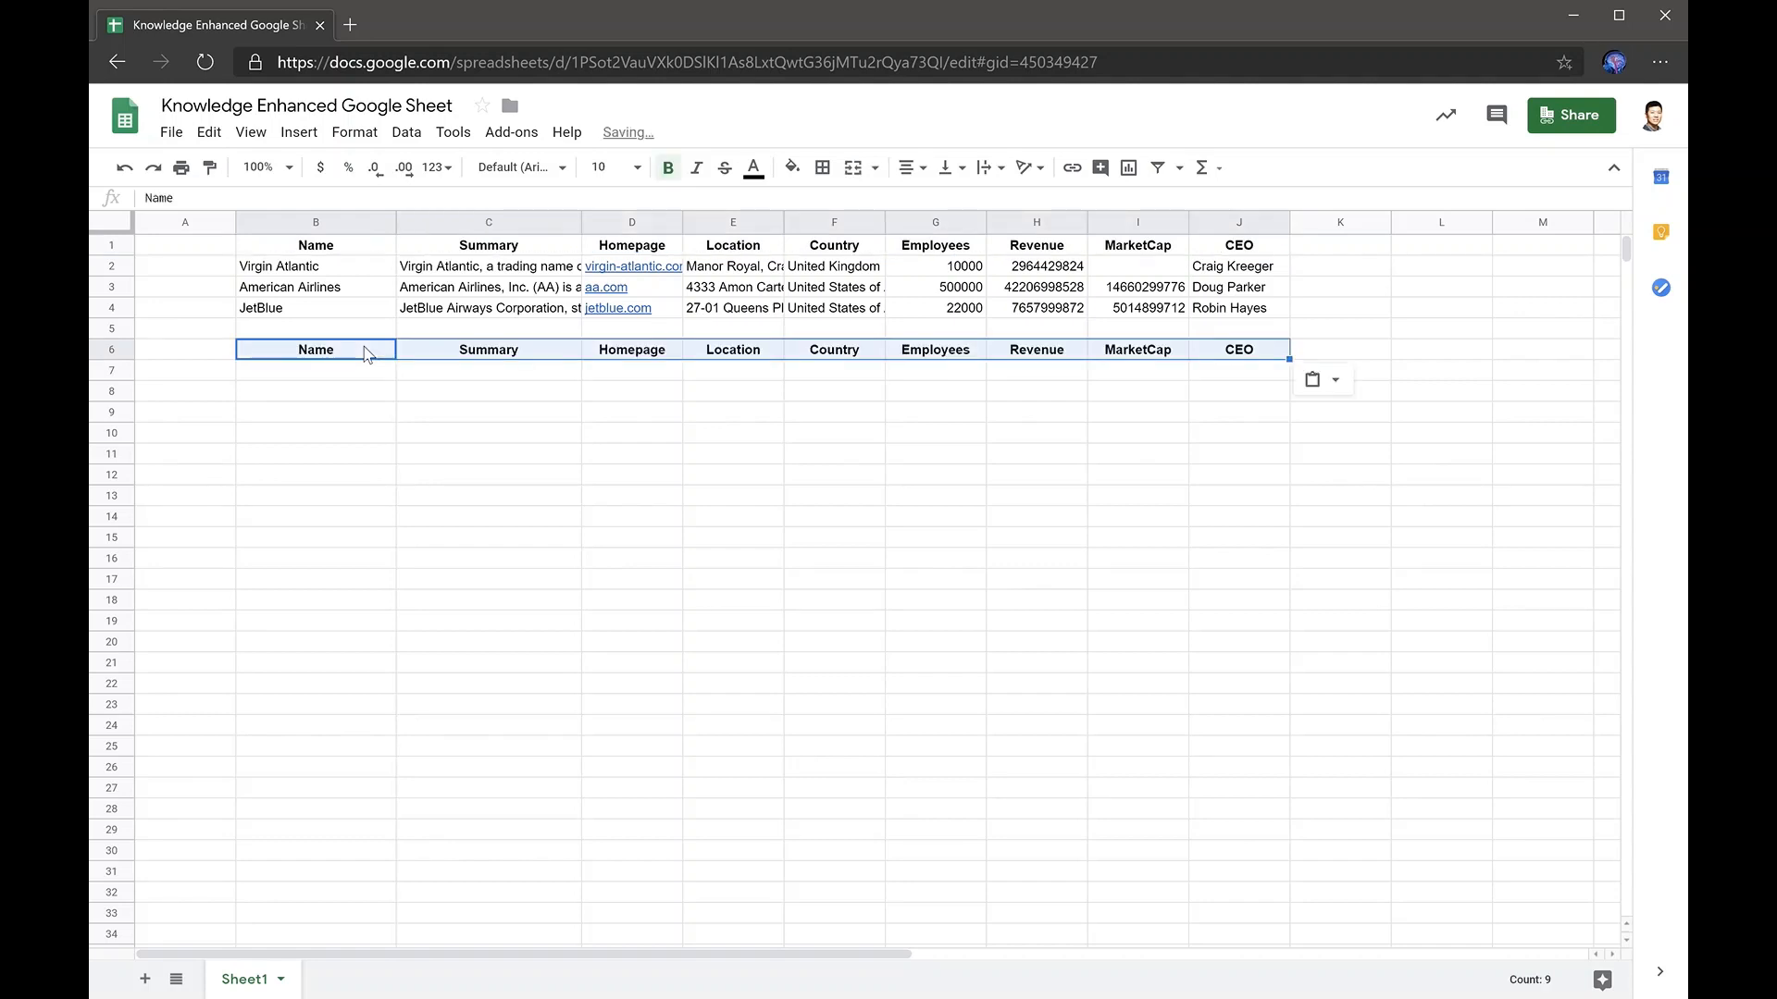
Step: Enter =dql("type:Organization industries:'airlines'", "name,") in cell B7
key(Down)
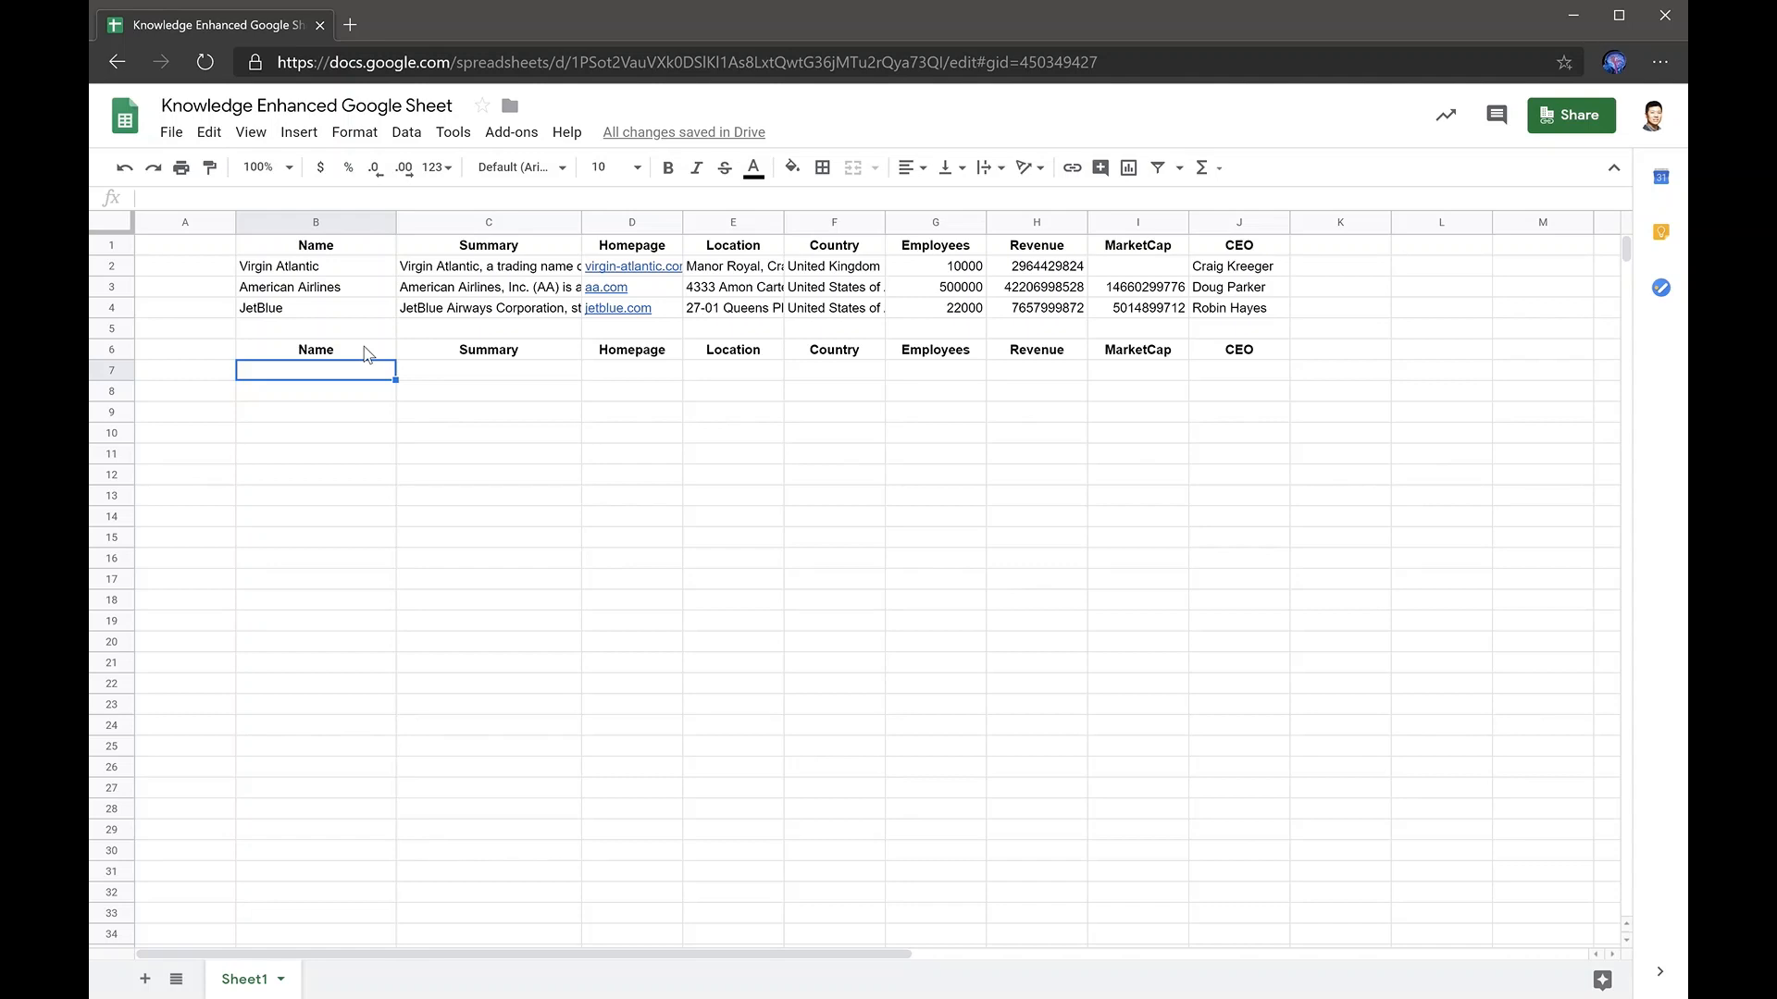
text(=dql()
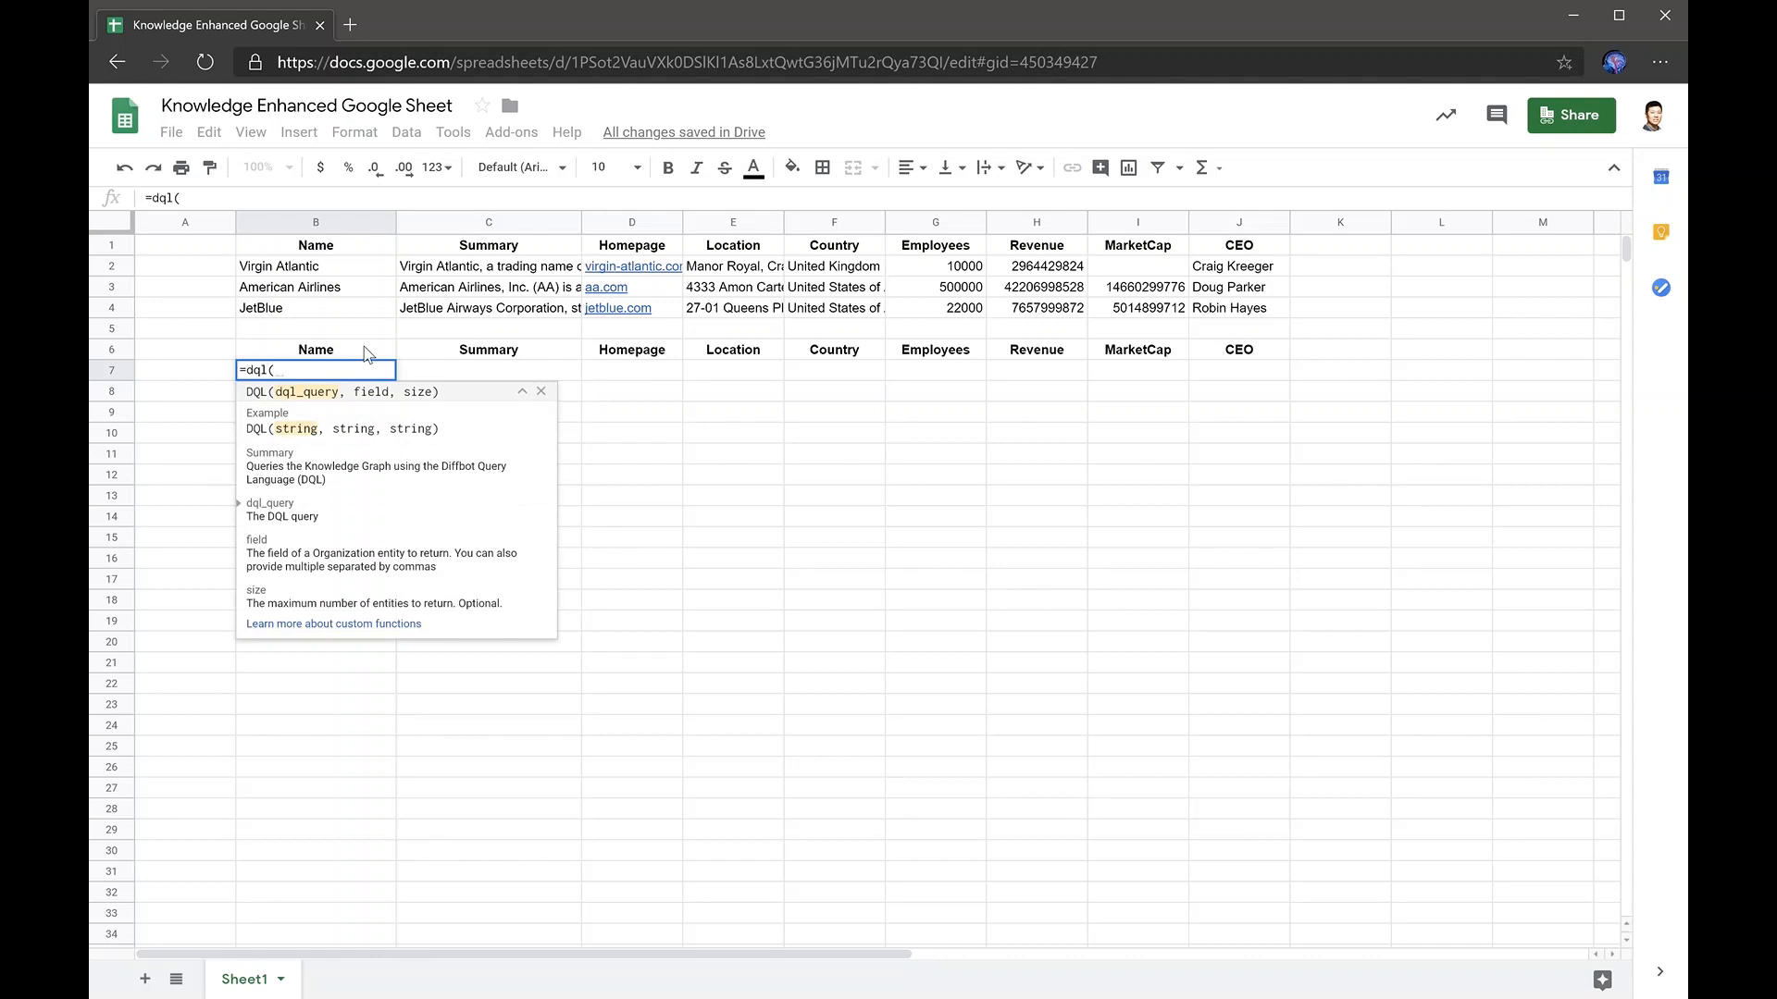
text("type)
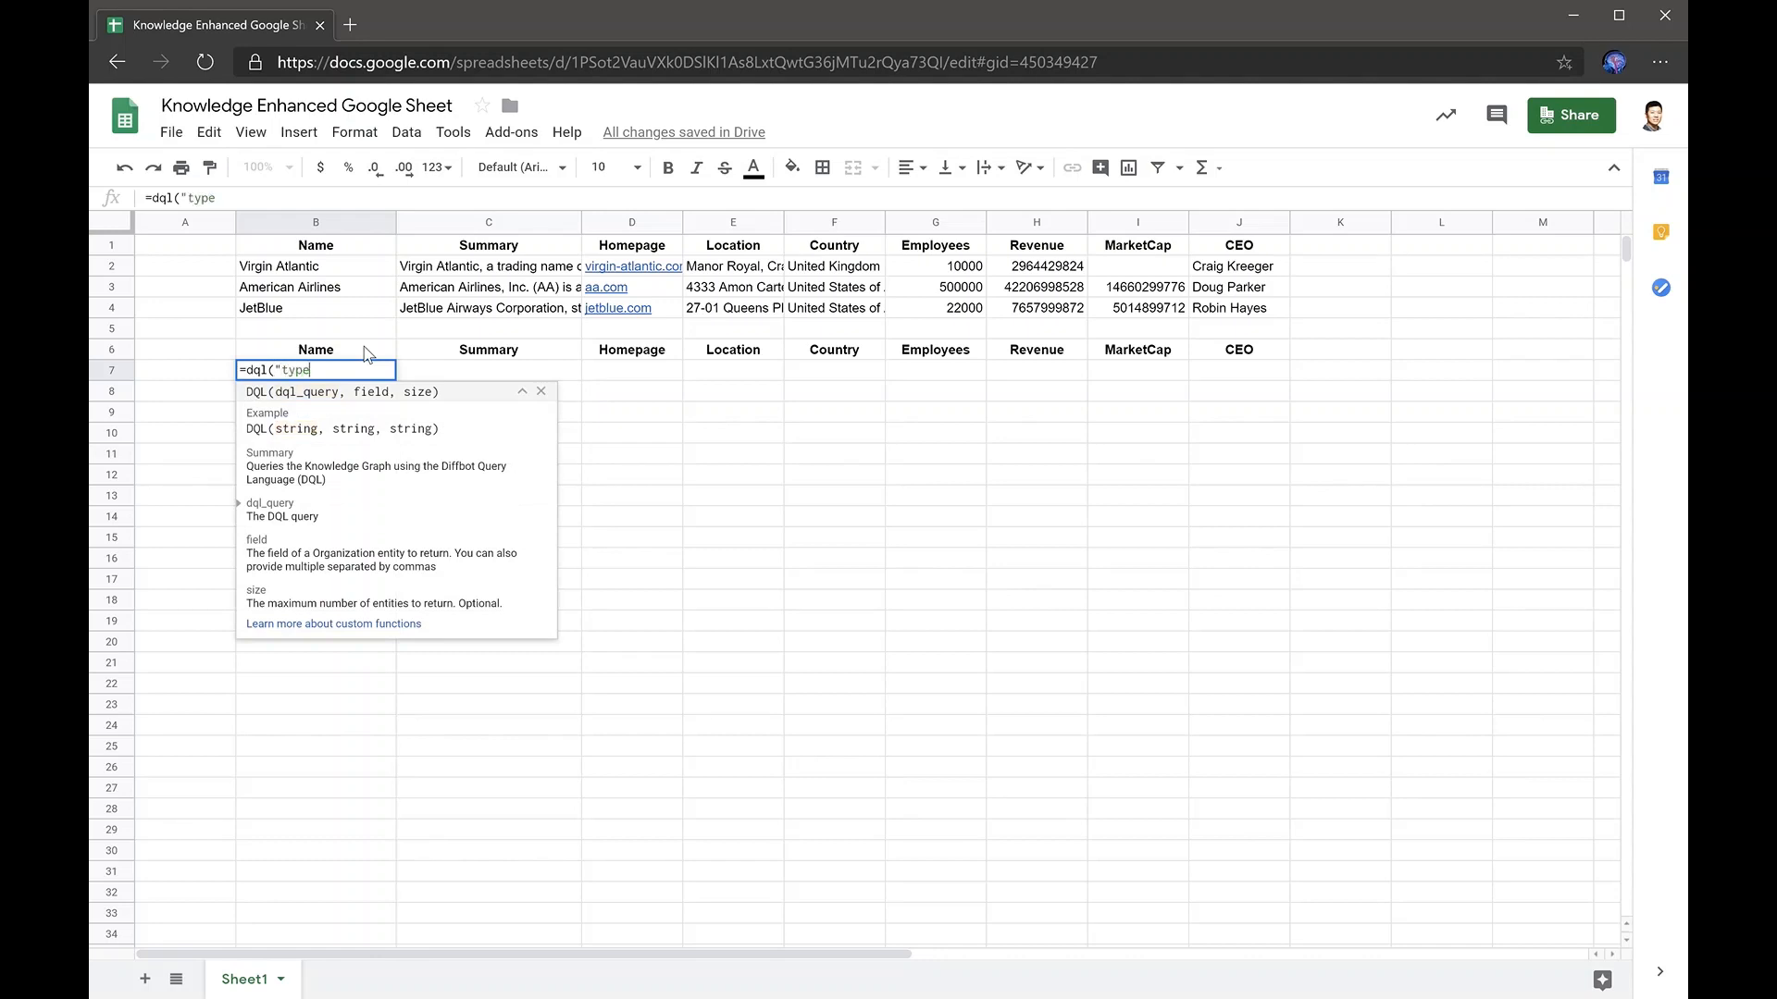
text(:Organization indust)
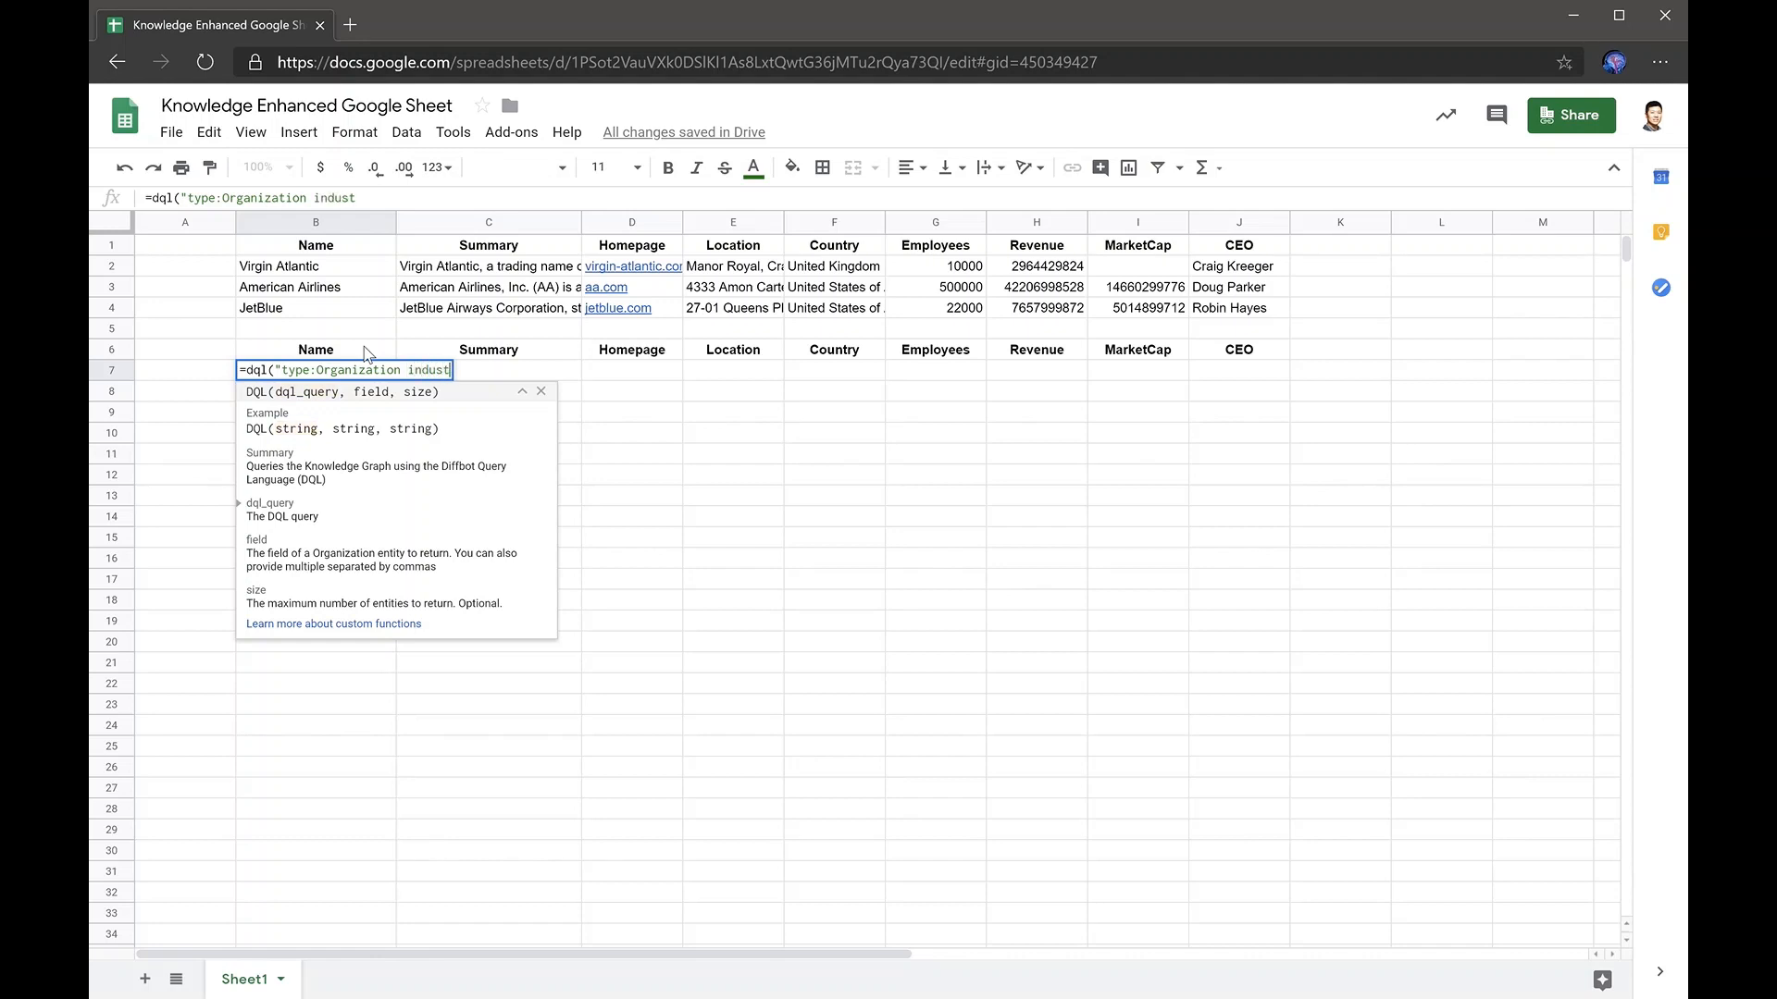
text(ries:'airlines)
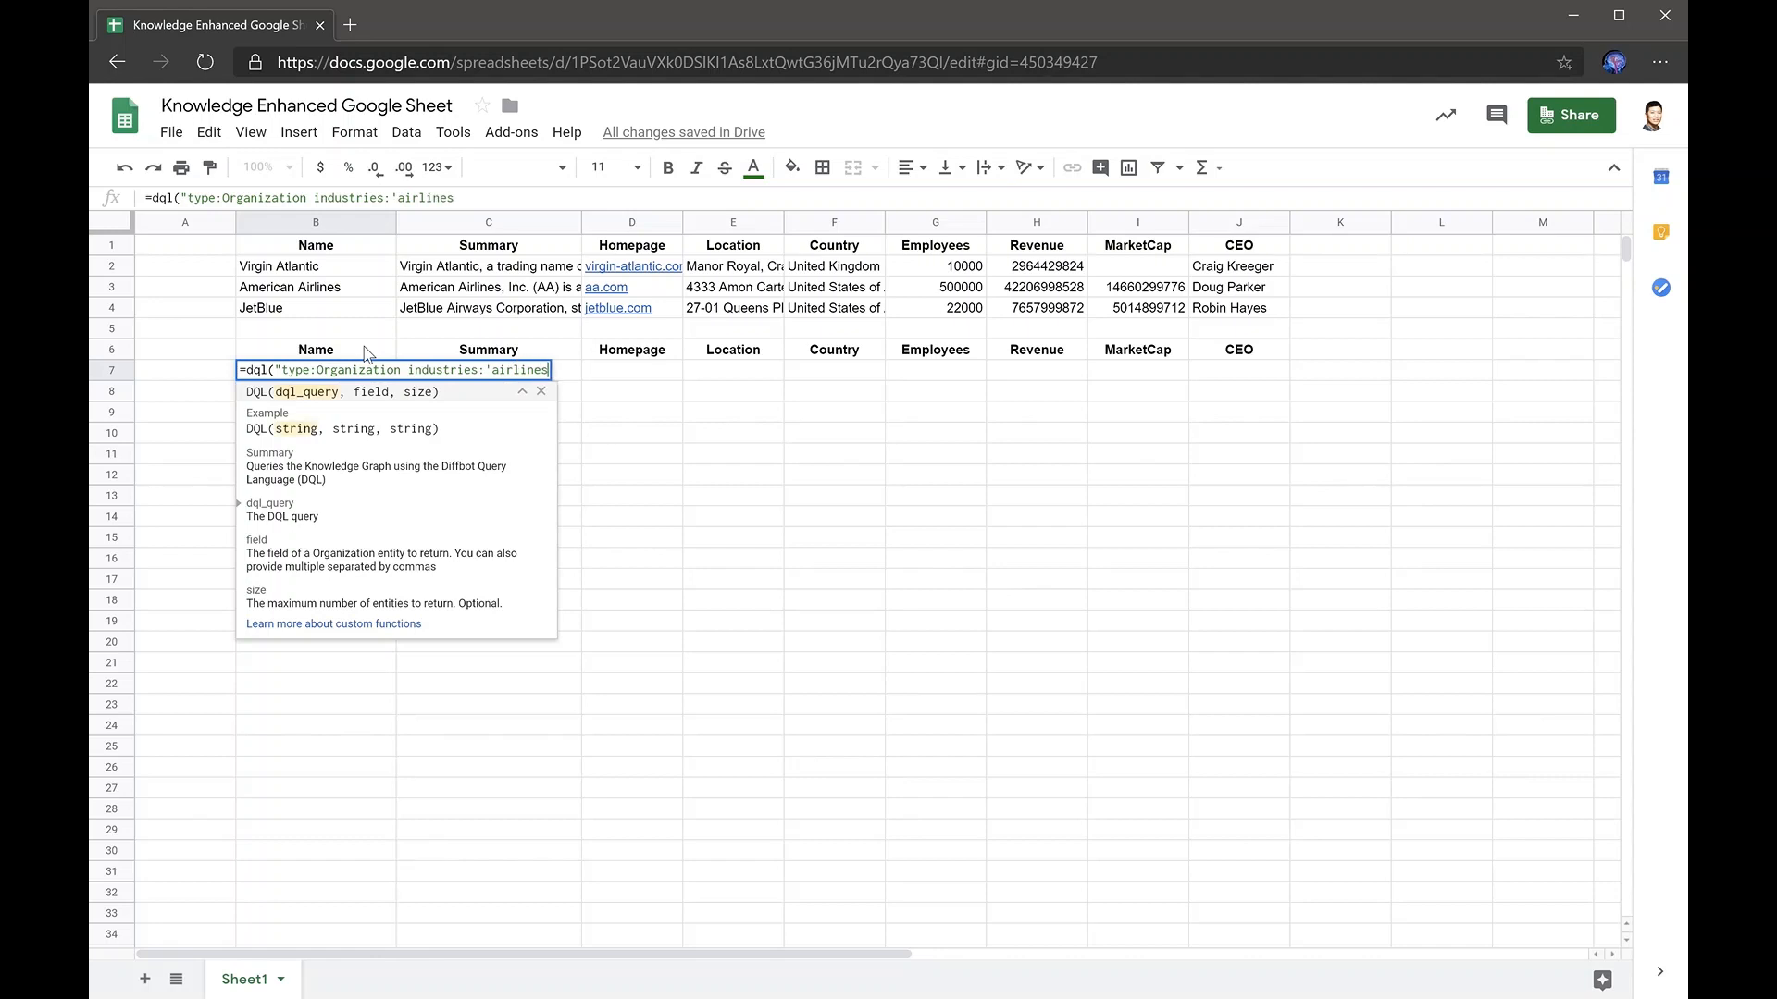
text('", )
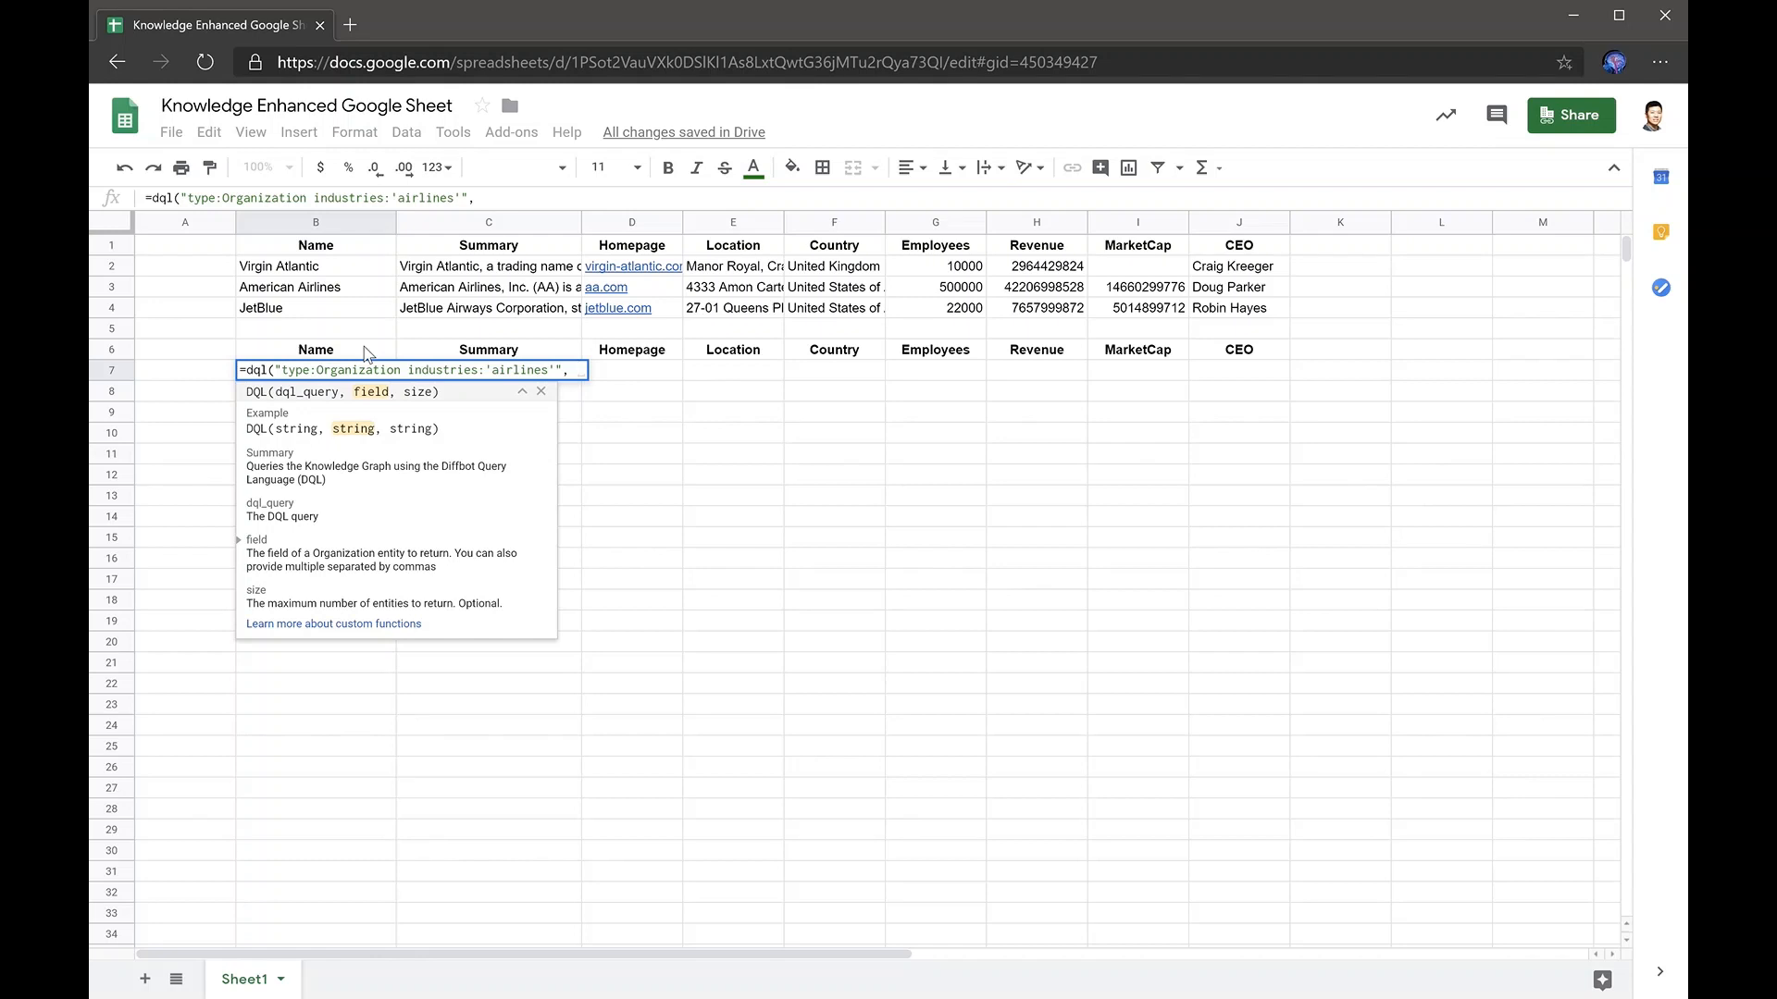
text("name,)
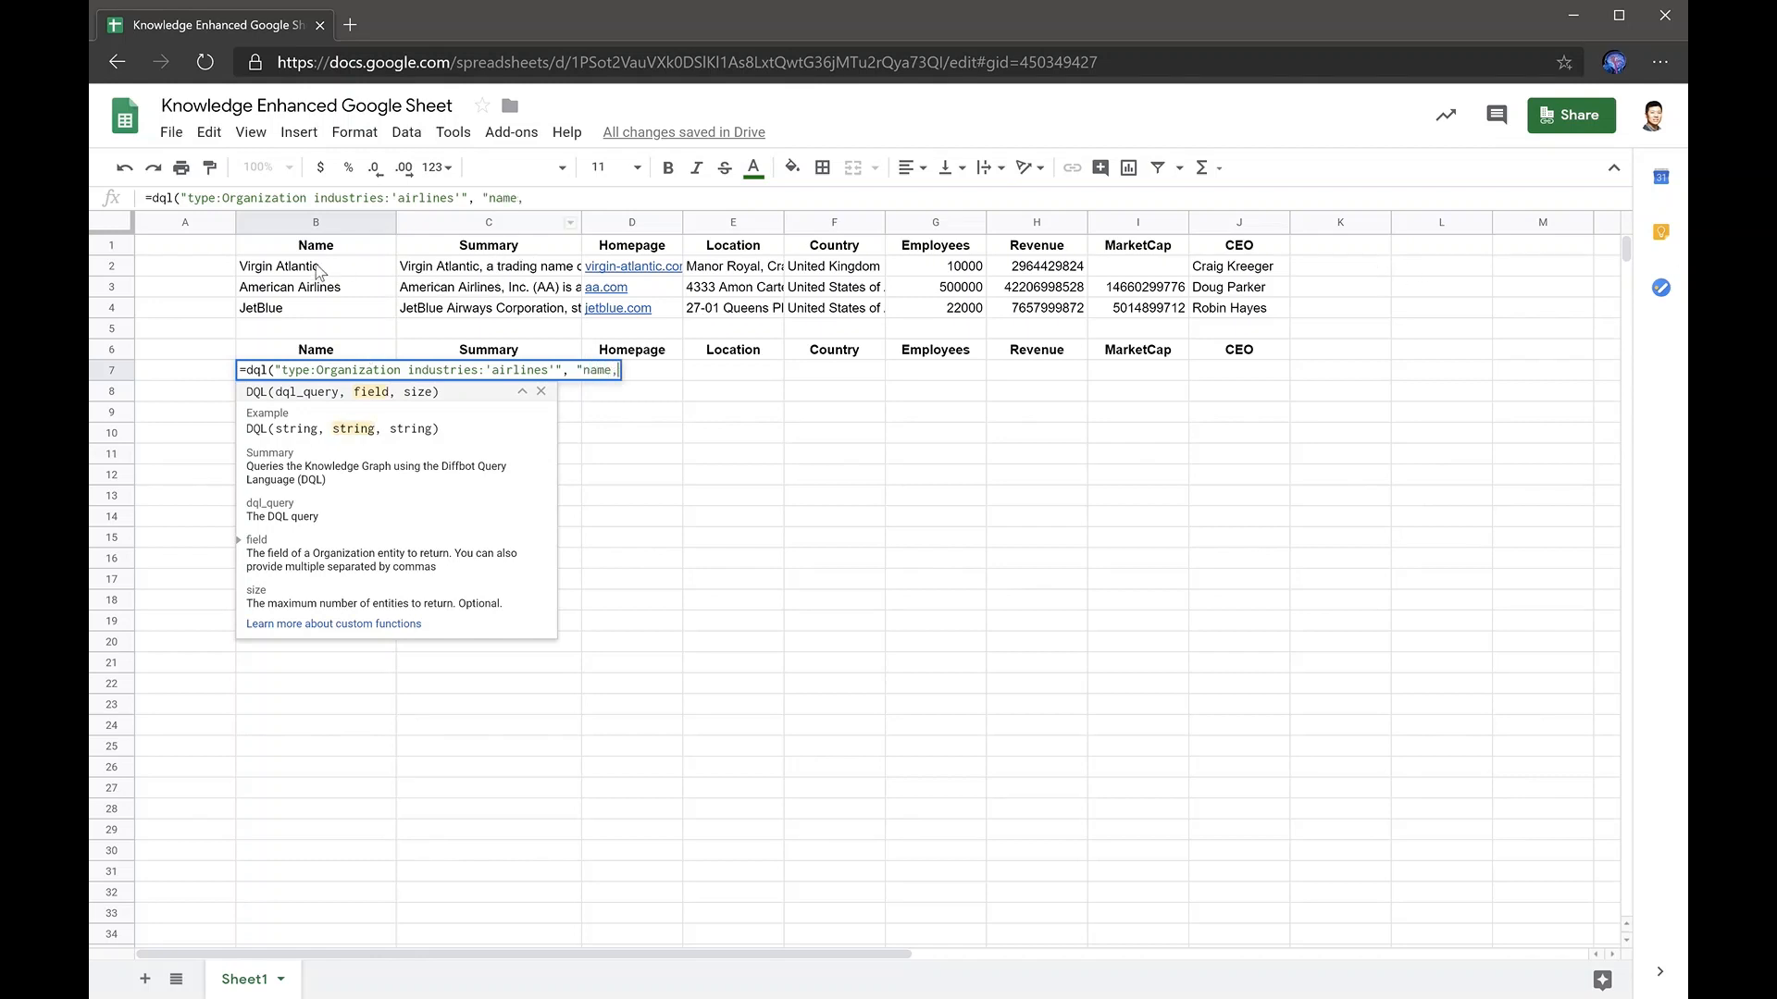
Step: Extend the field list in B7's DQL formula with "summary,homepage,location,country,employees,revenue,marketcap,ceo" copied from the C2 formula
click(521, 270)
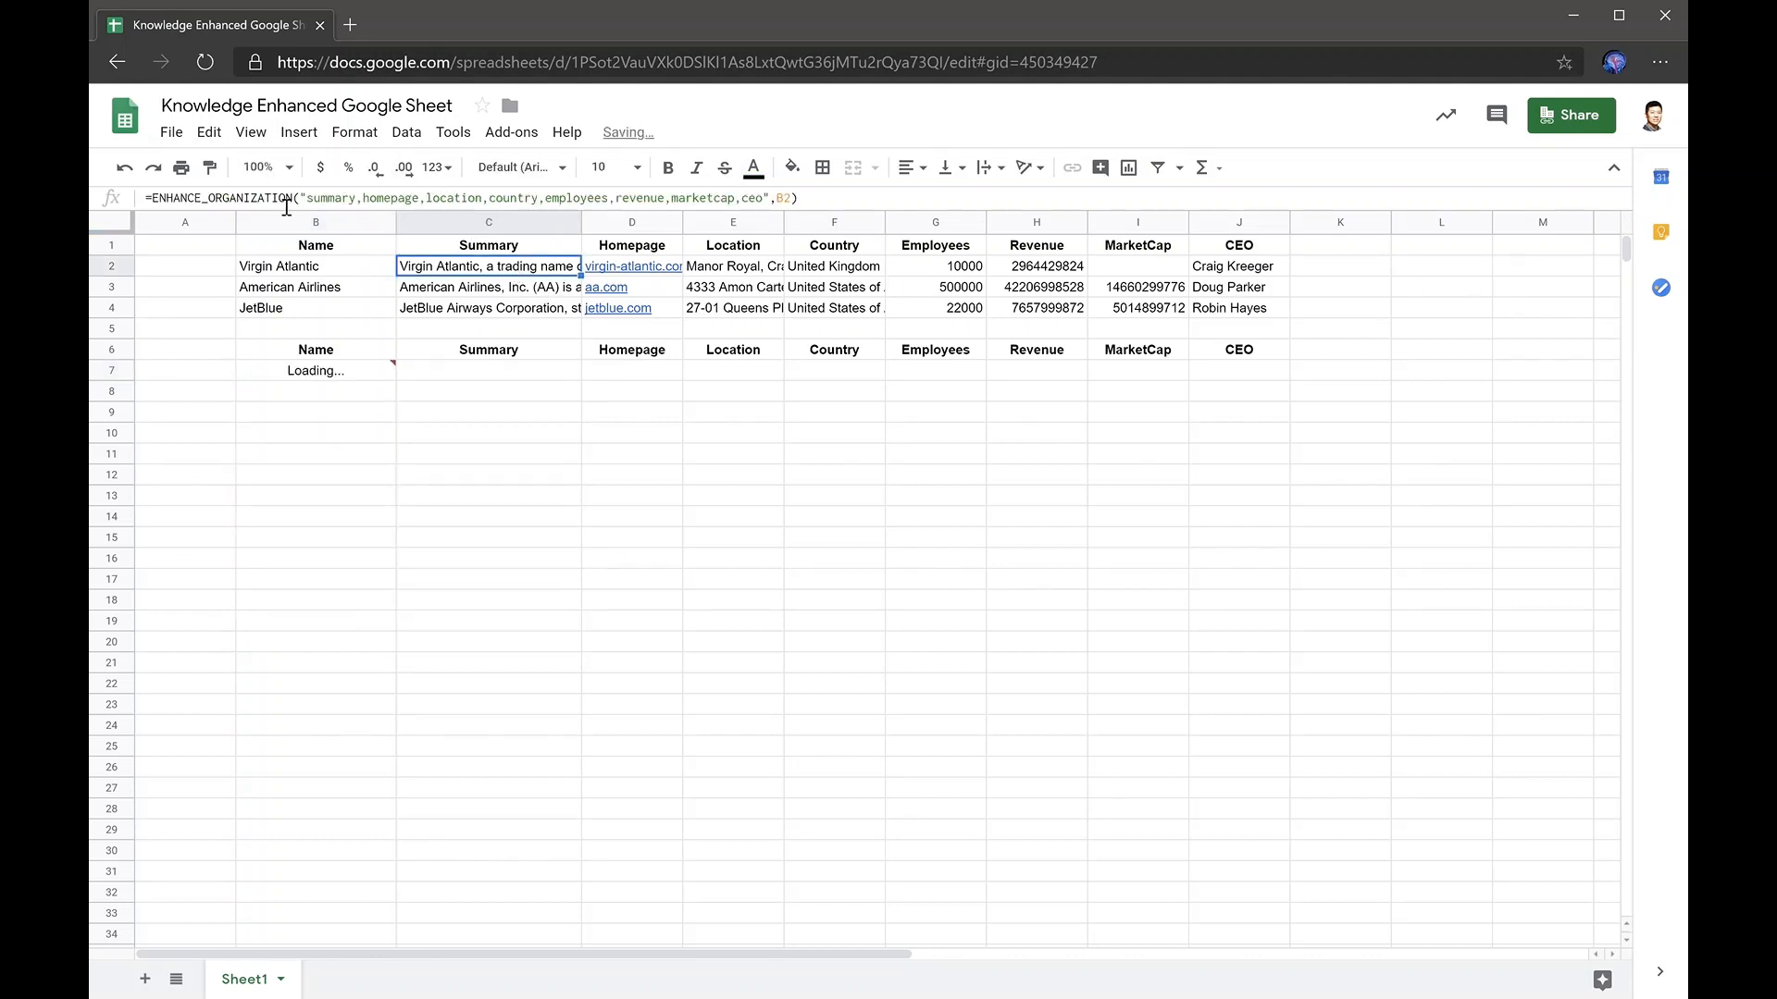
drag(300, 198, 431, 192)
drag(306, 198, 772, 206)
click(530, 399)
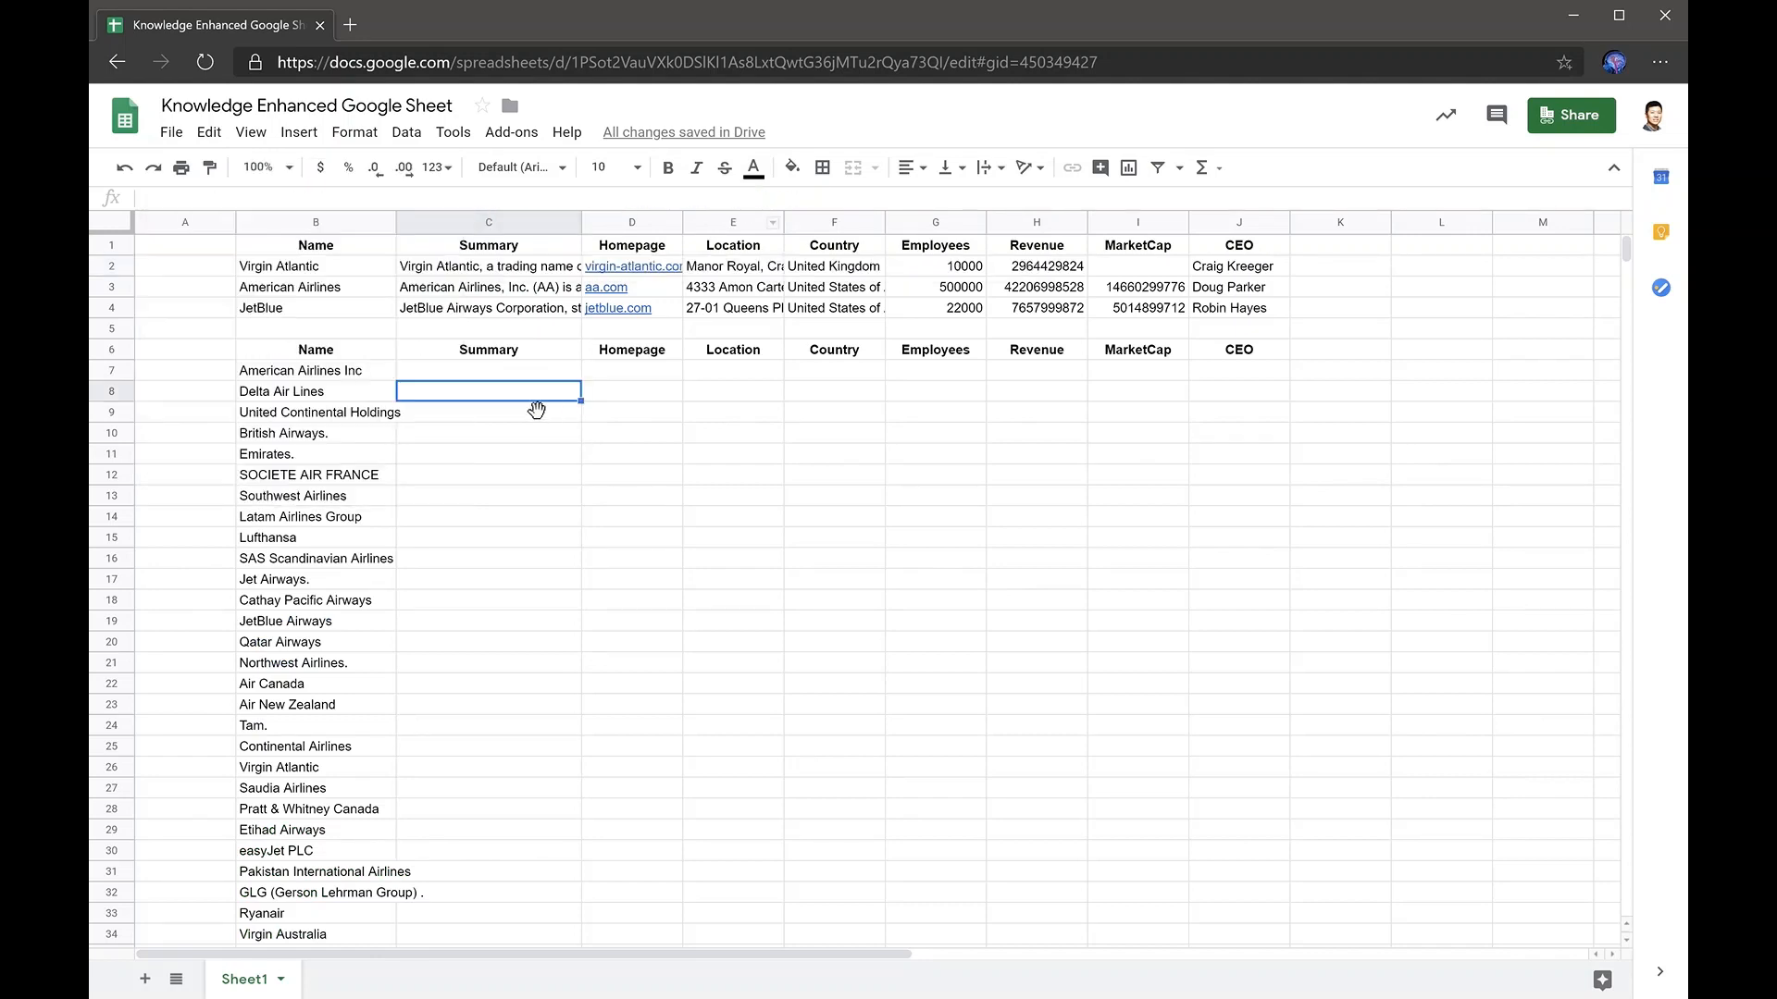
click(352, 372)
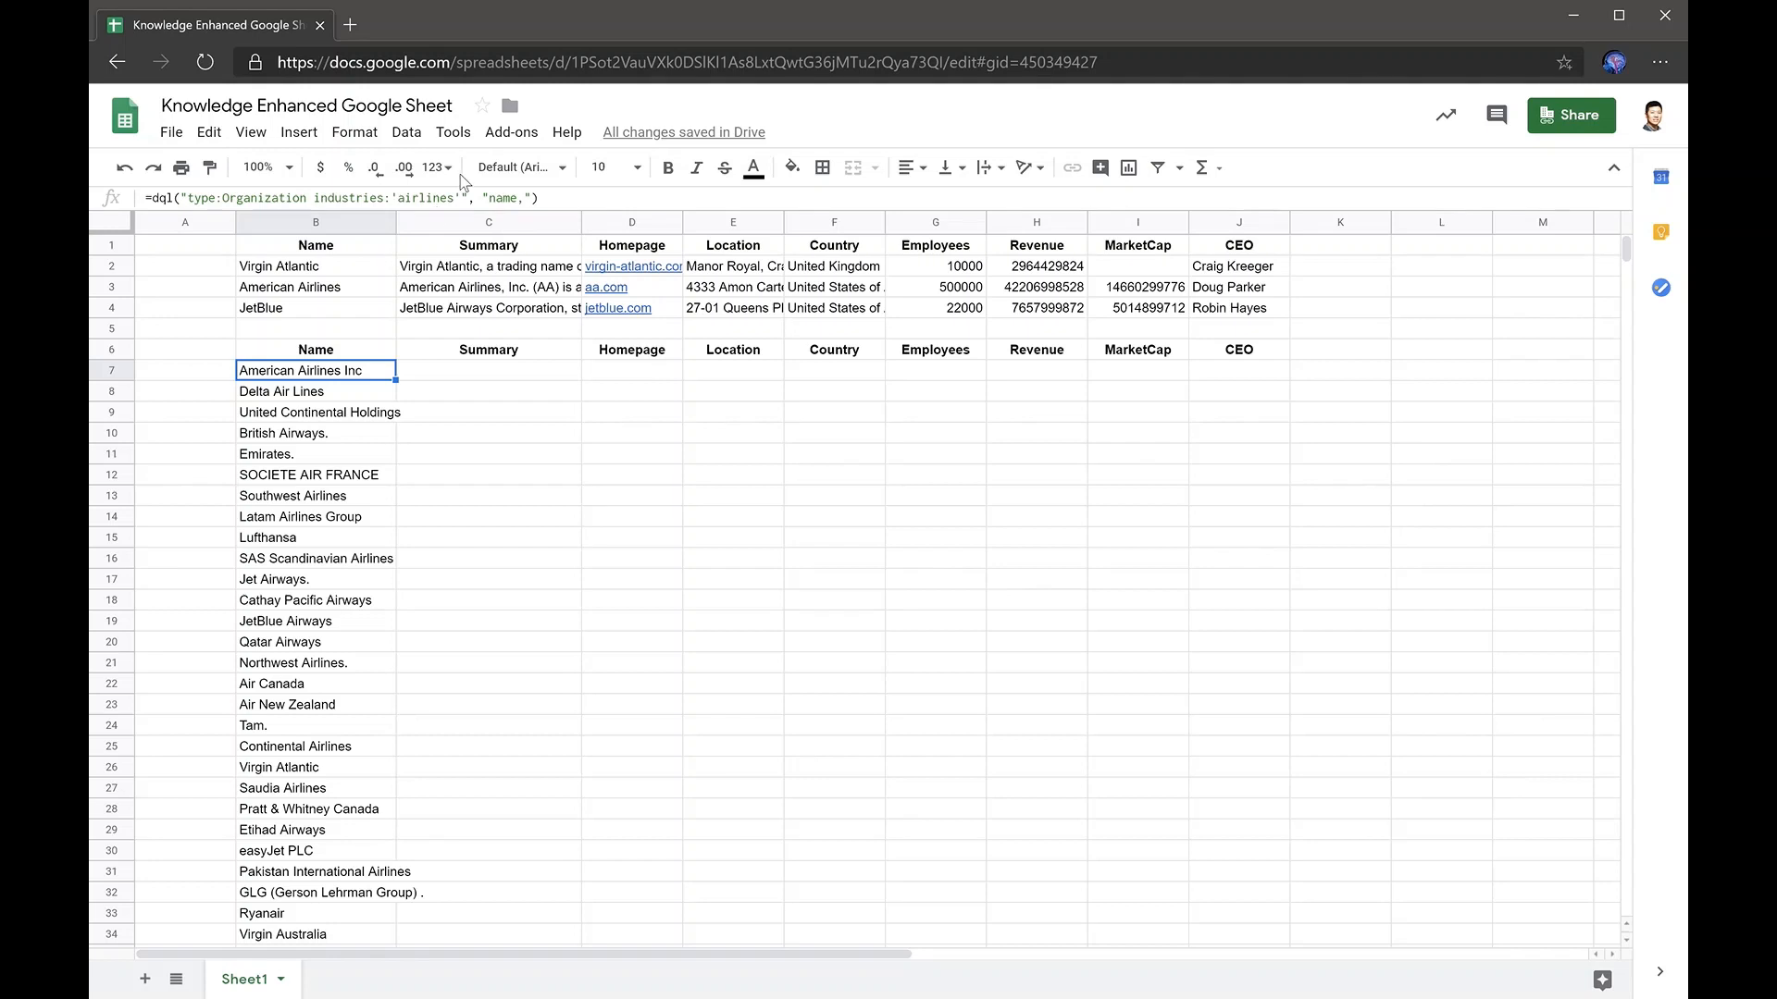
click(533, 200)
key(Return)
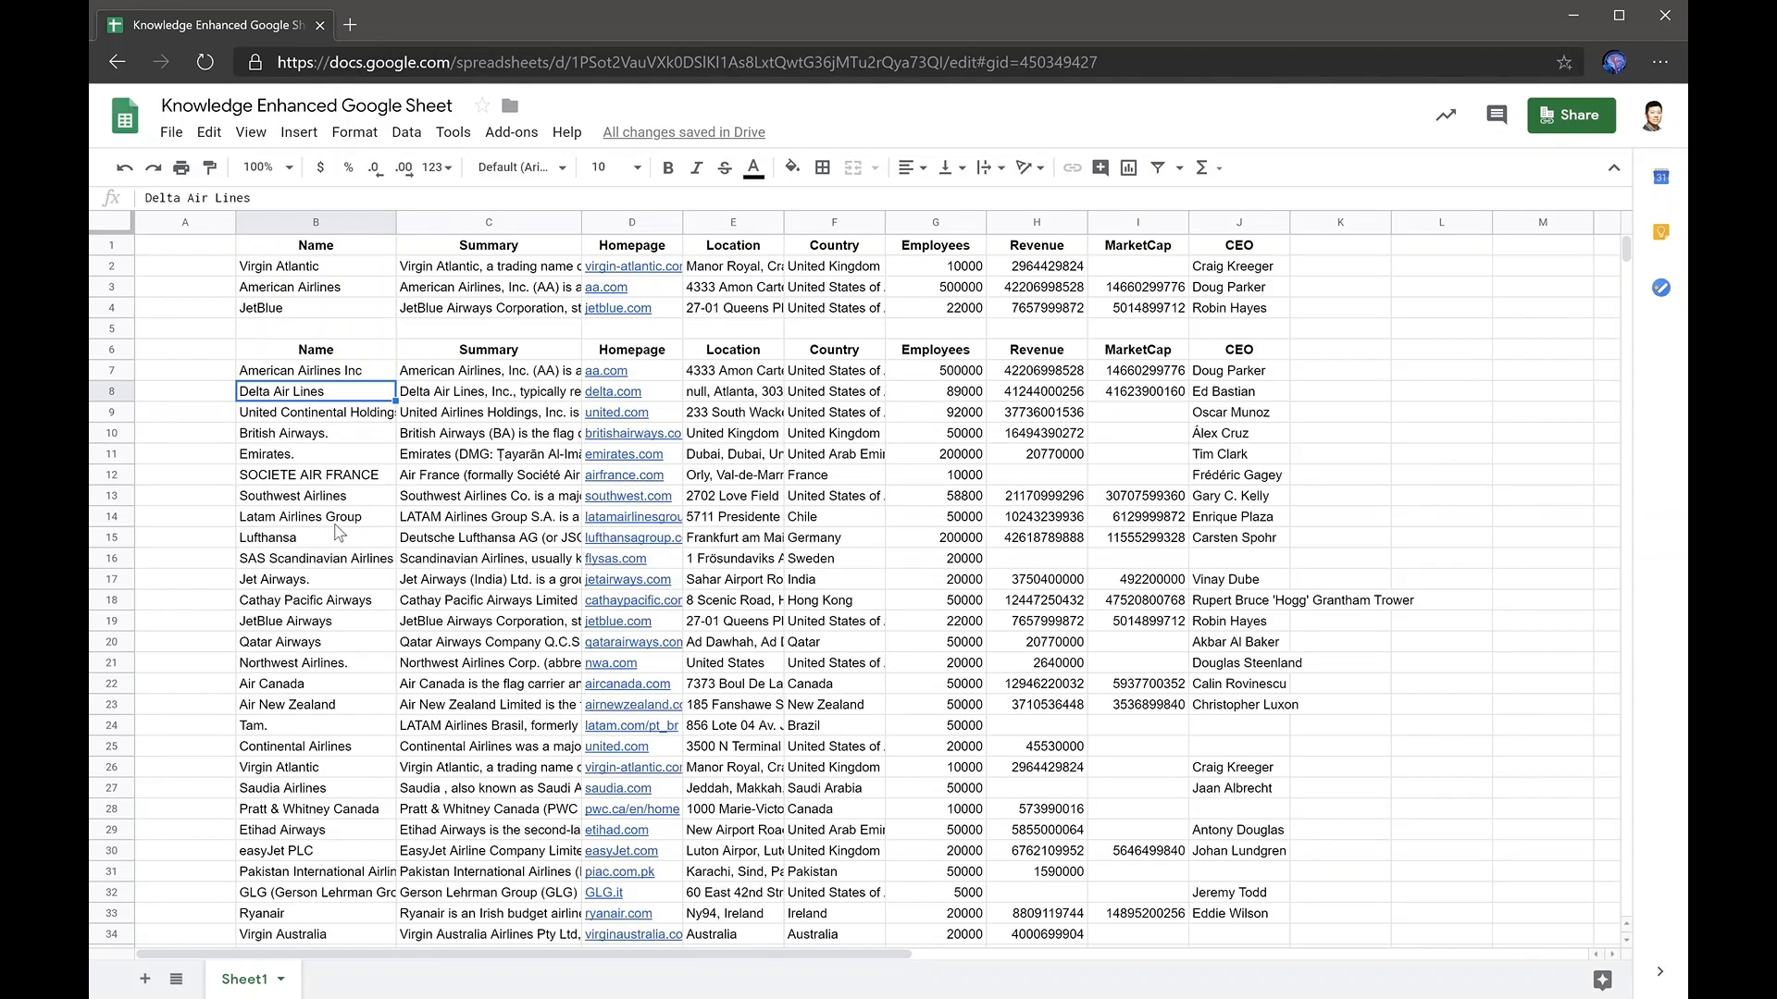
Step: Enter =image(ENHANCE_ORGANIZATION("logo", B2,D2)) in cell A2 to insert the airline's logo
scroll(504, 490, down, 6)
scroll(493, 516, up, 6)
click(209, 275)
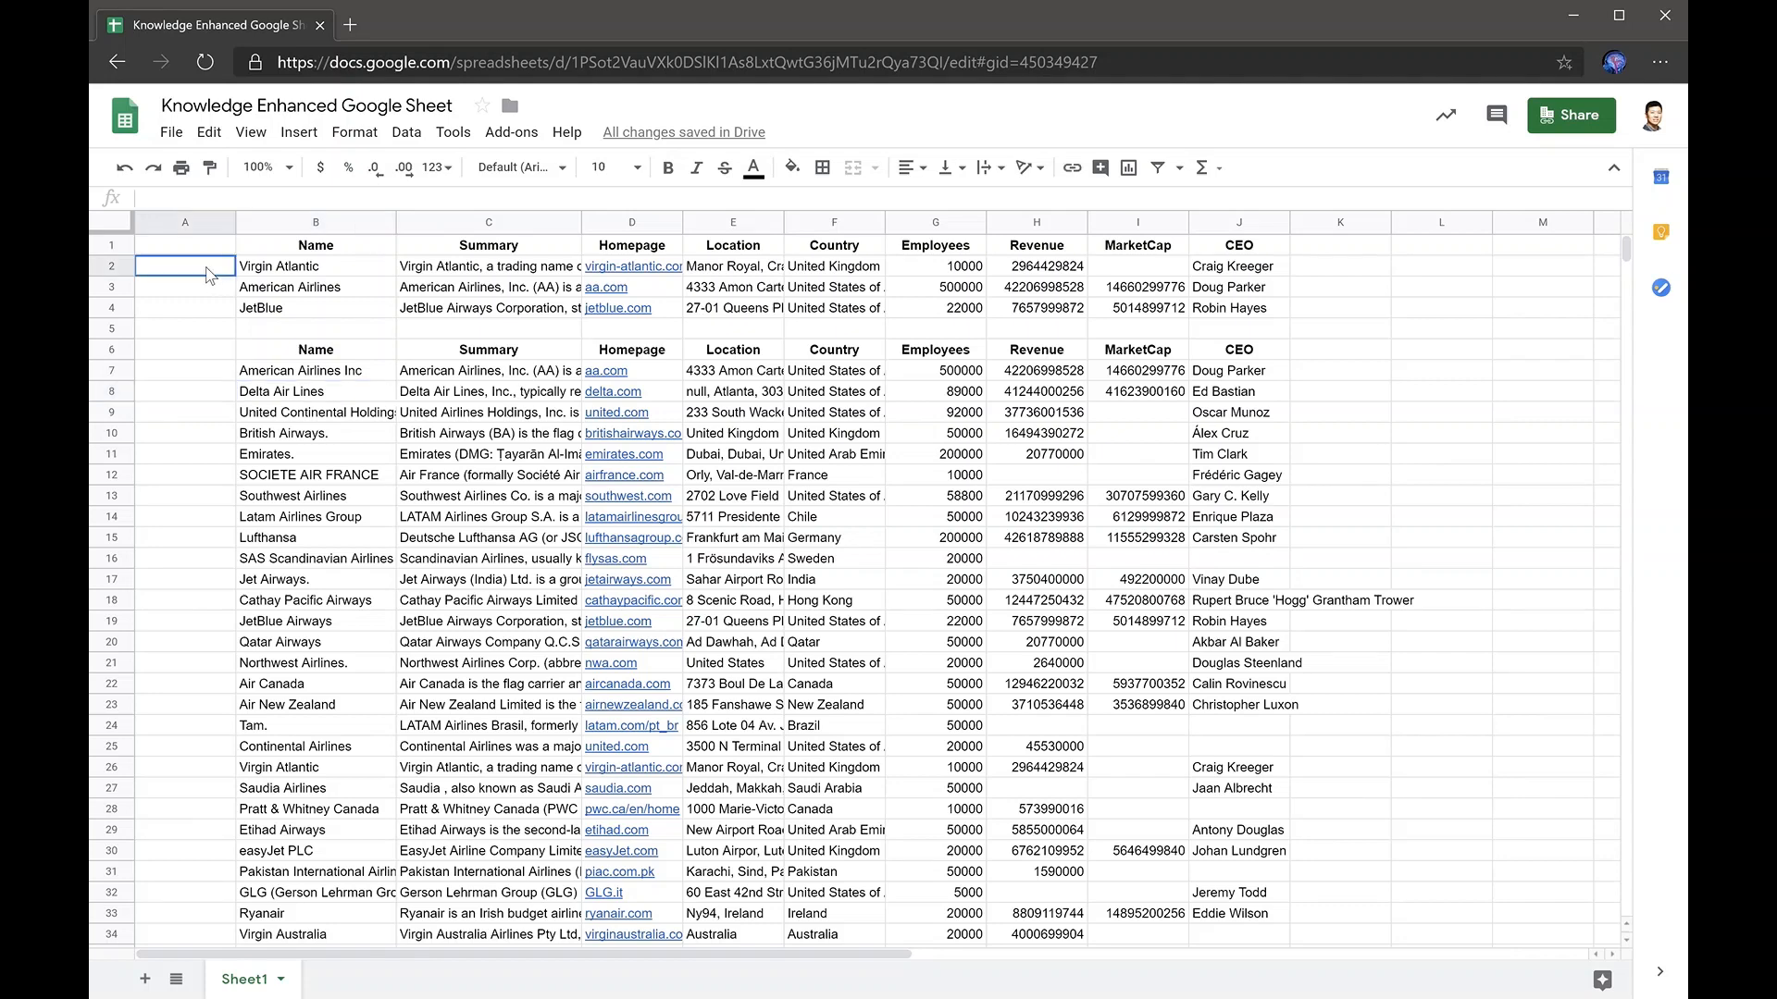
text(=)
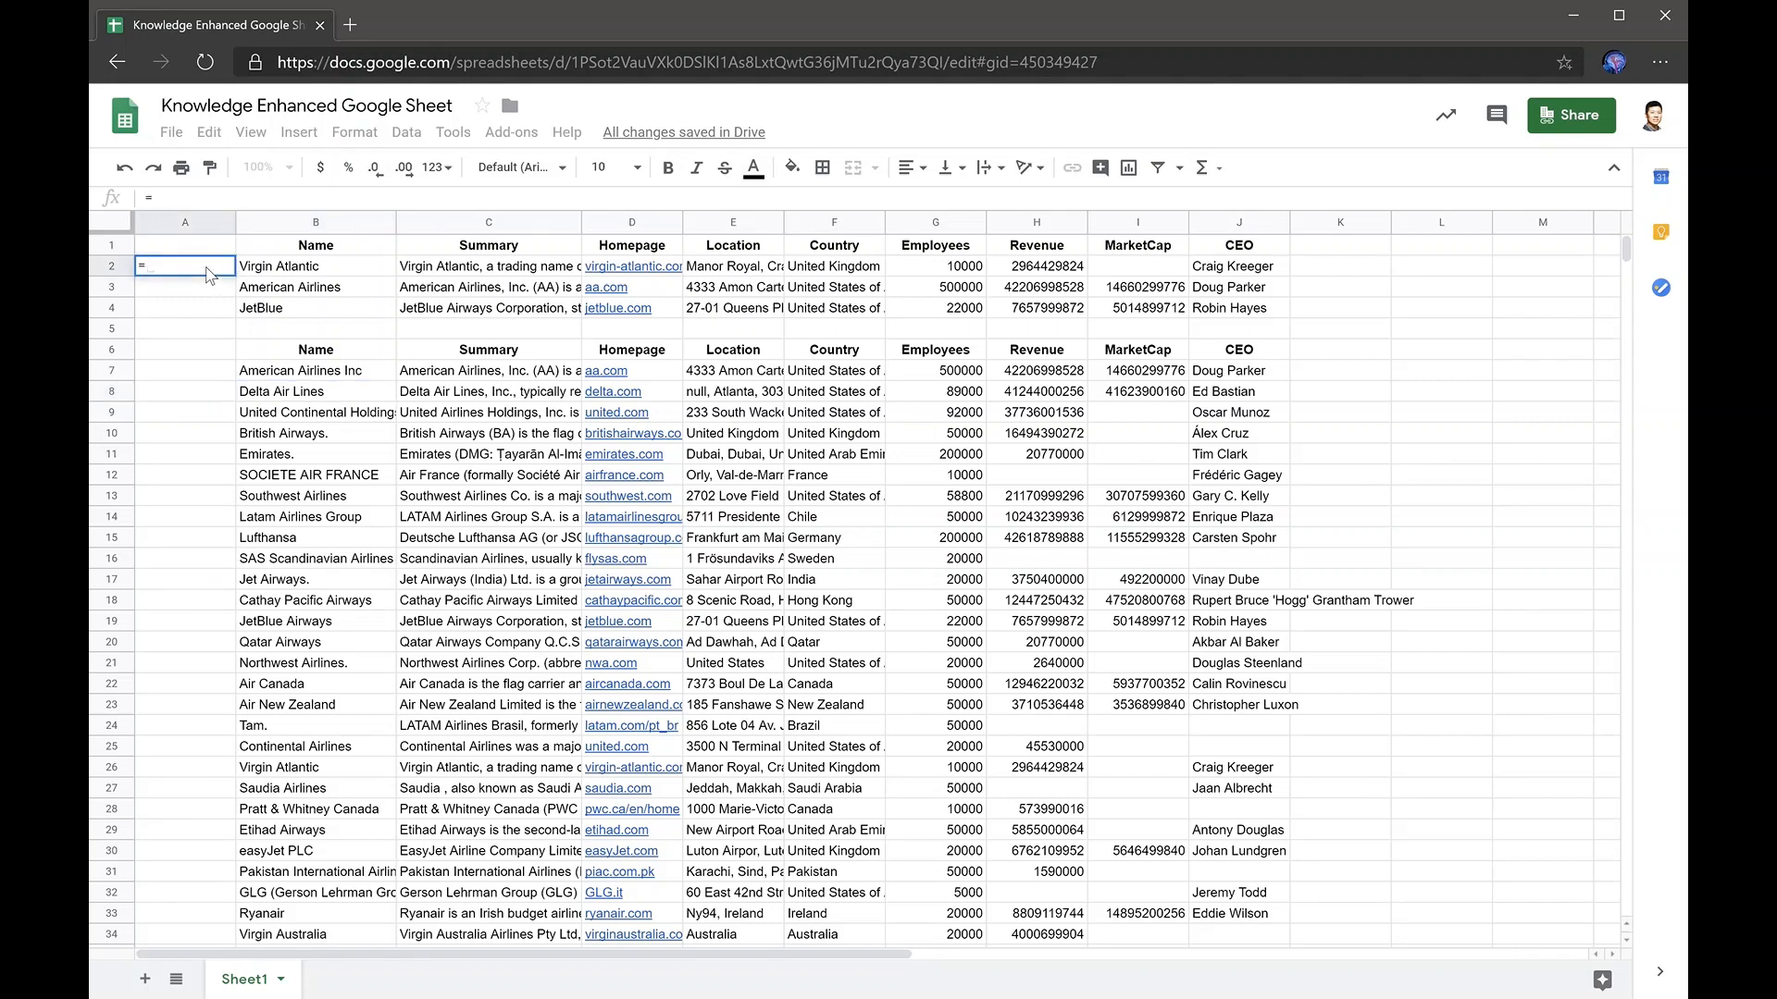
text(image()
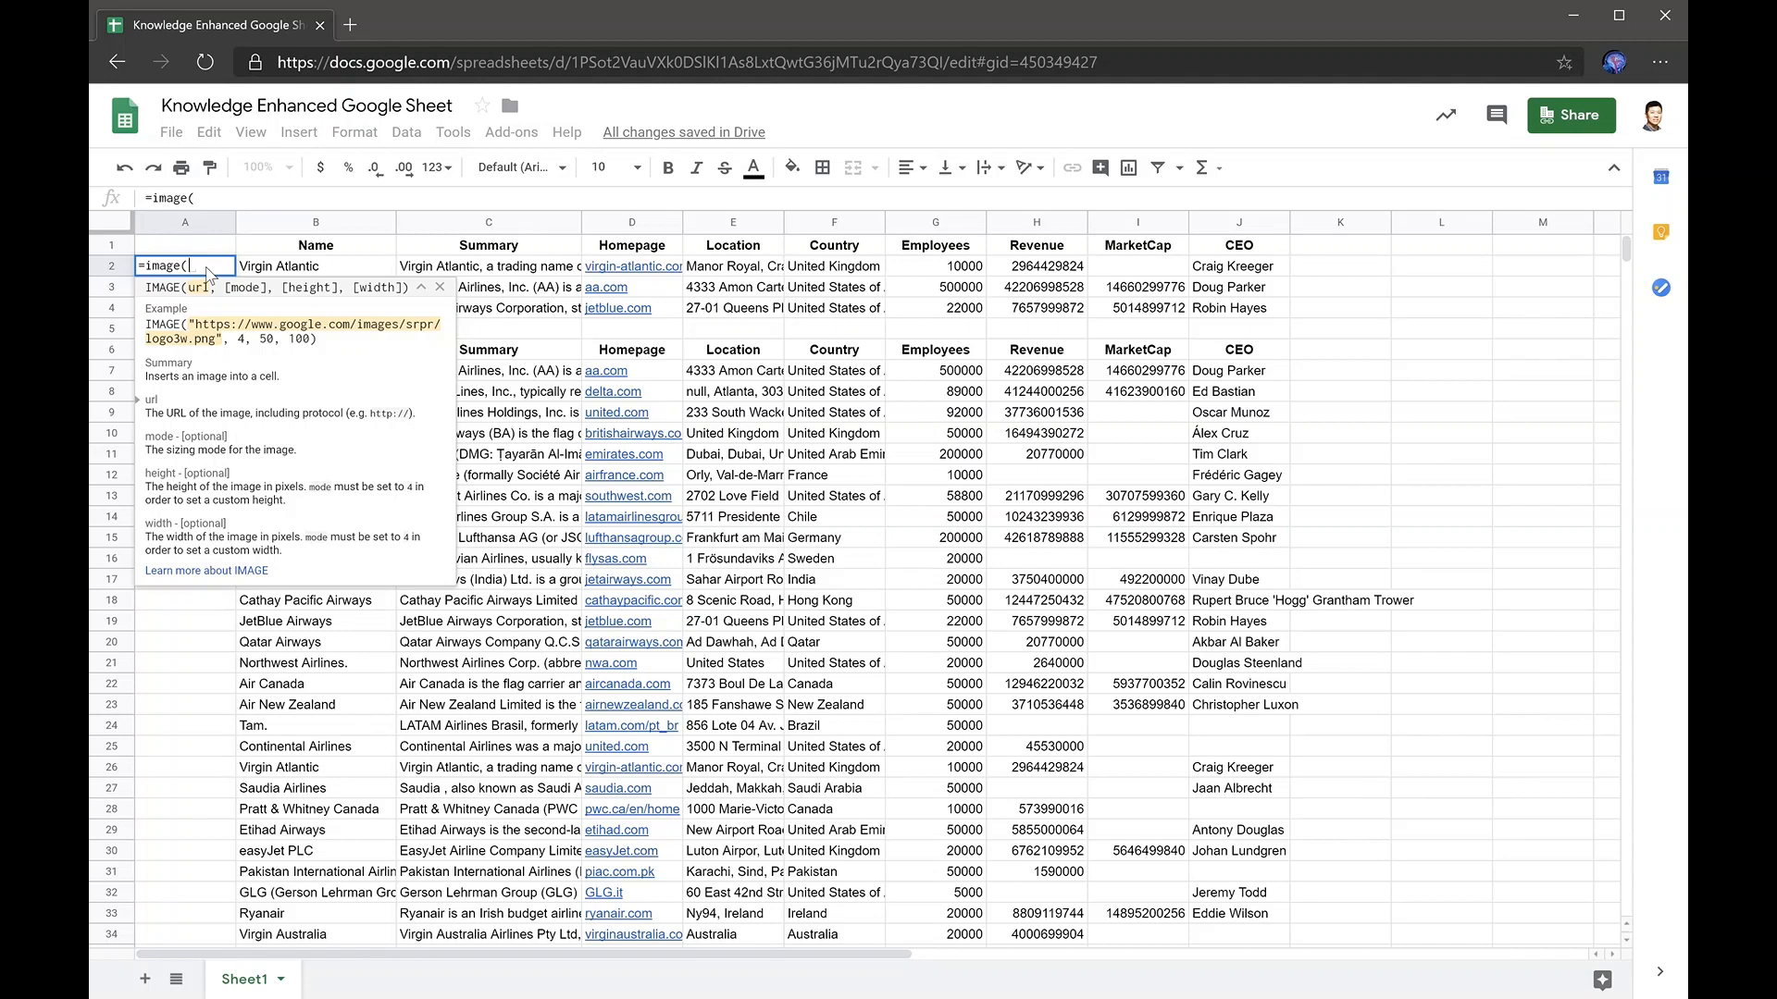
text(en)
key(Down)
key(Down)
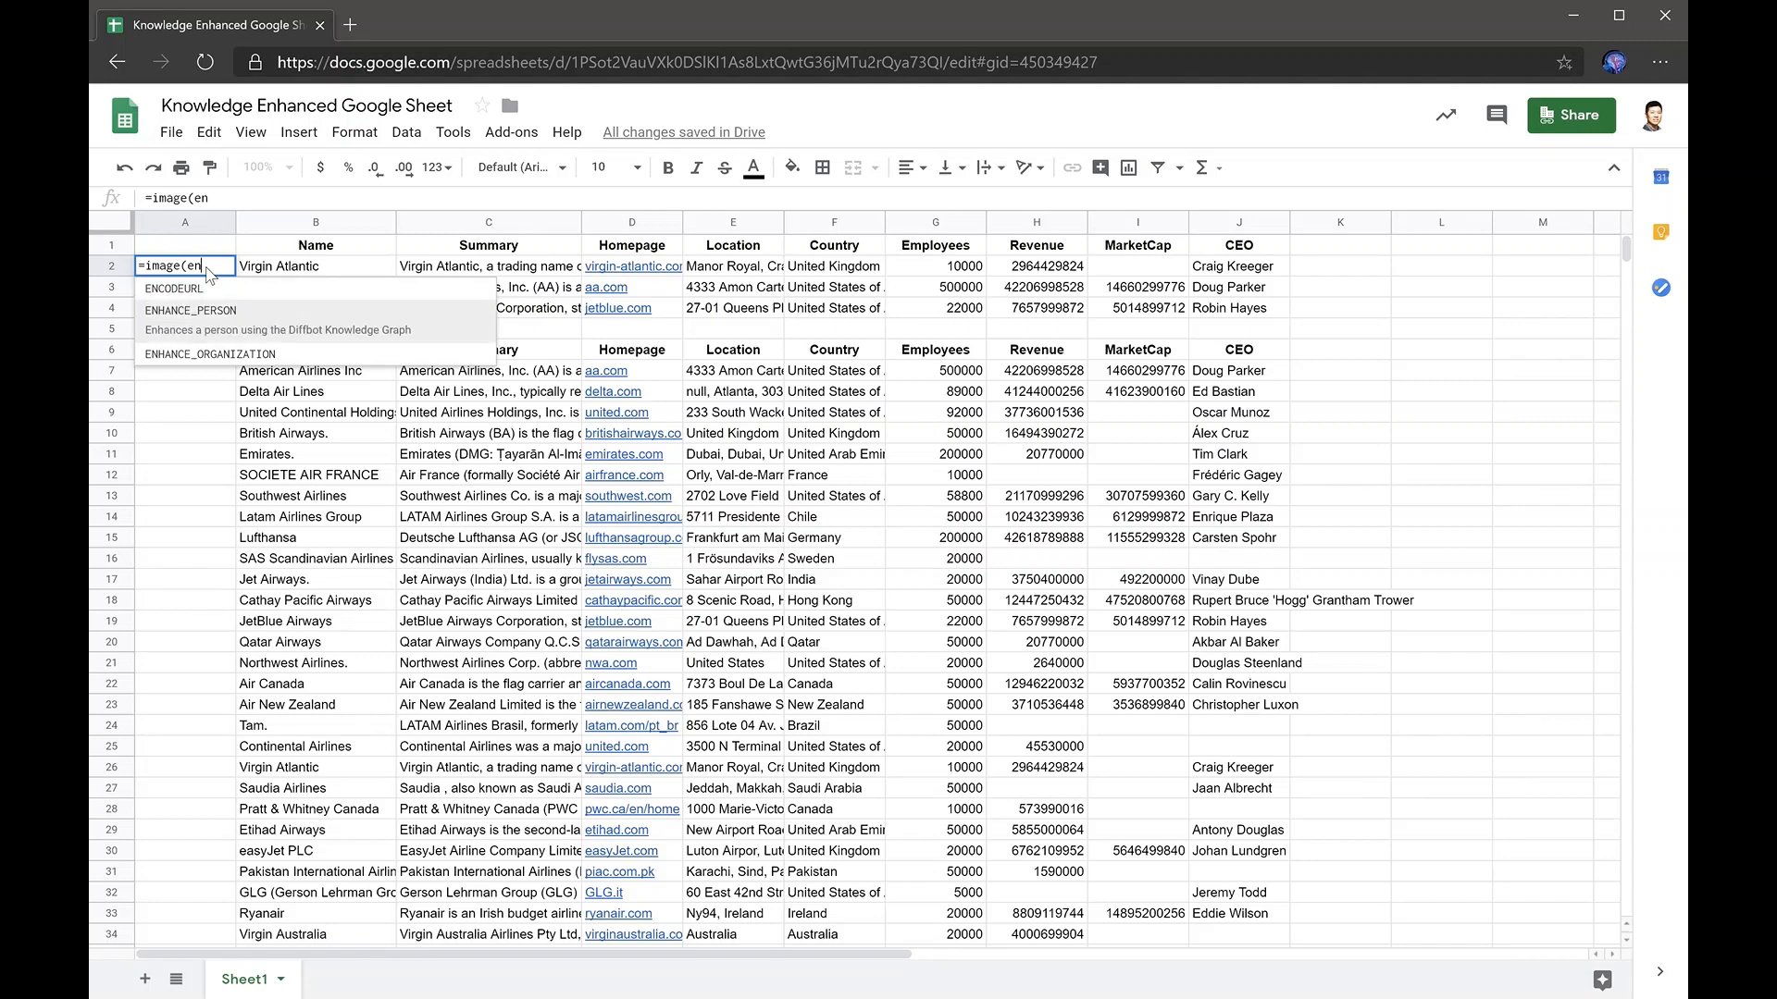
key(Tab)
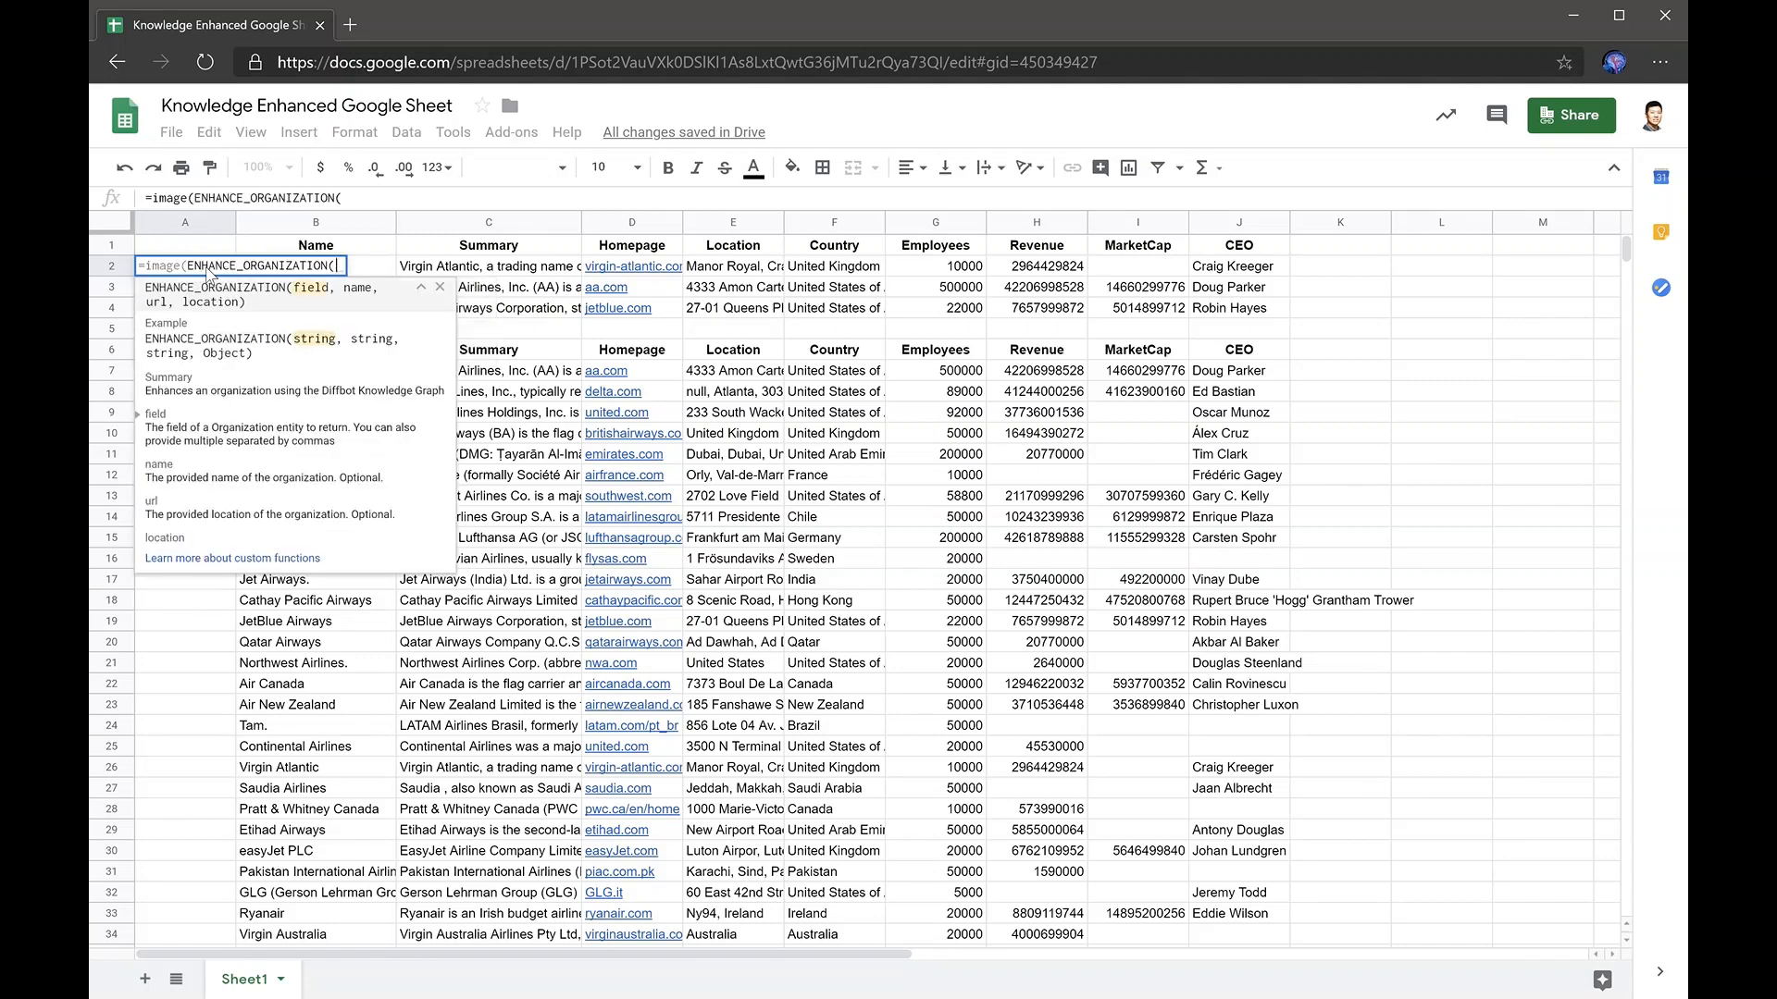
text("lo)
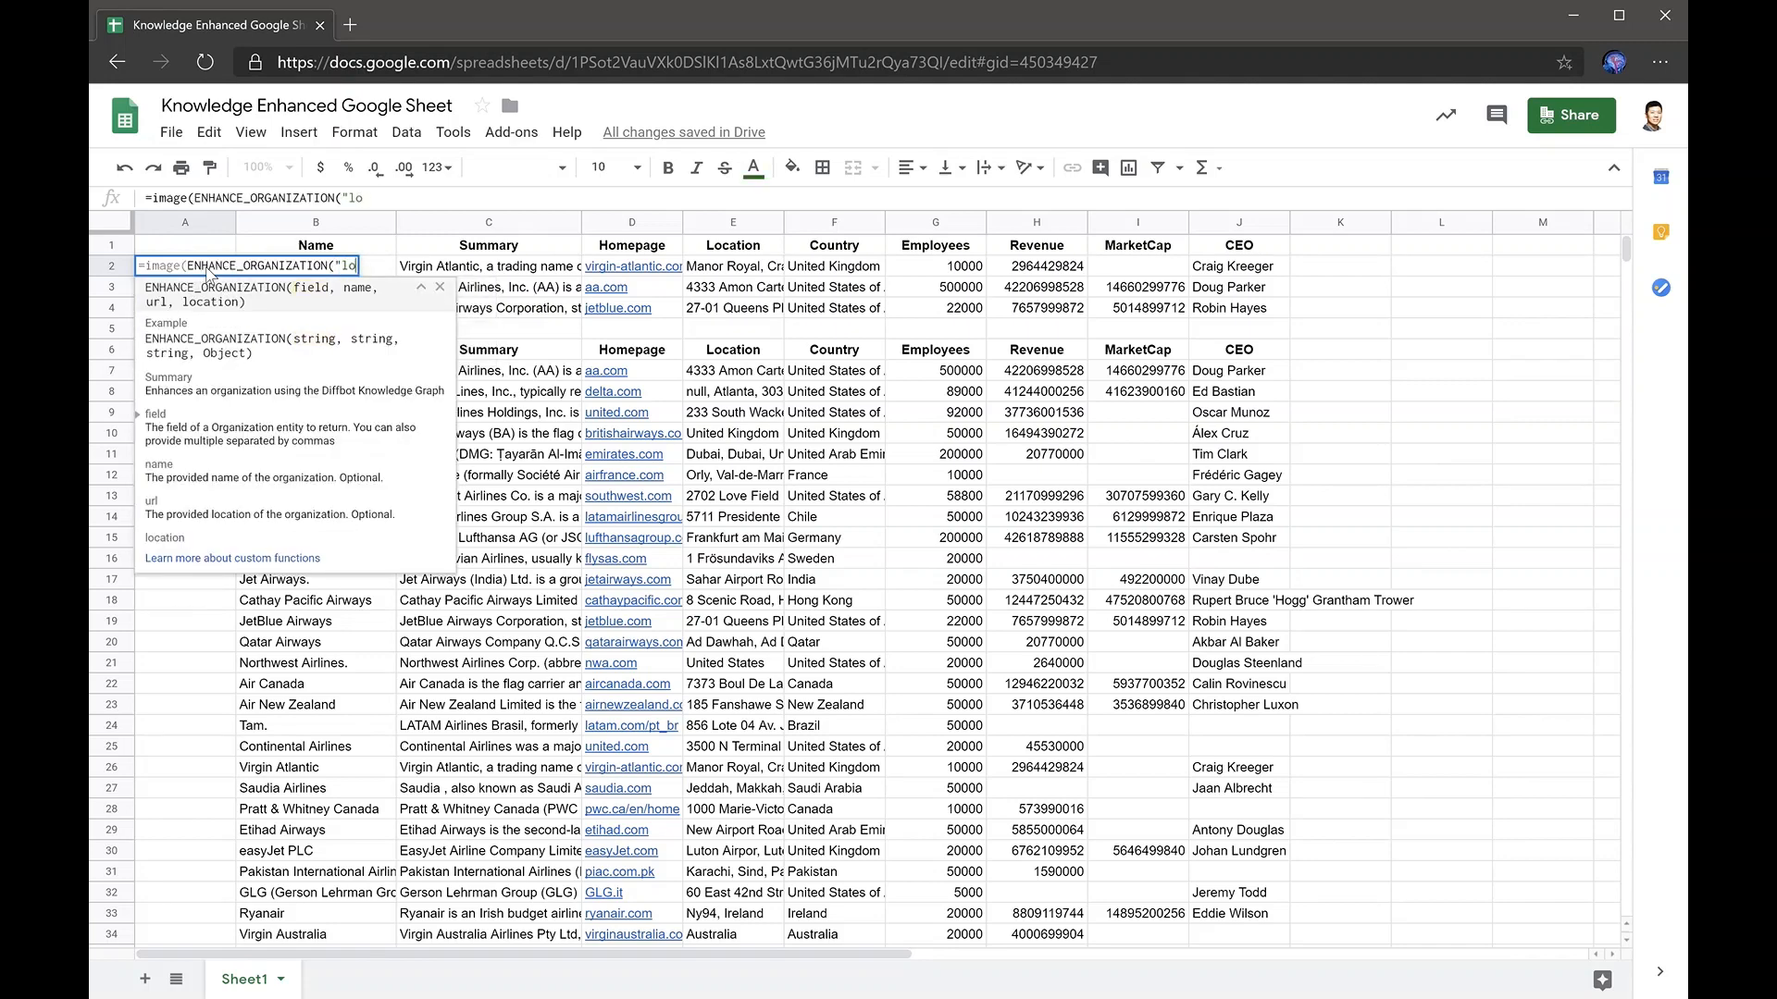
text(go", )
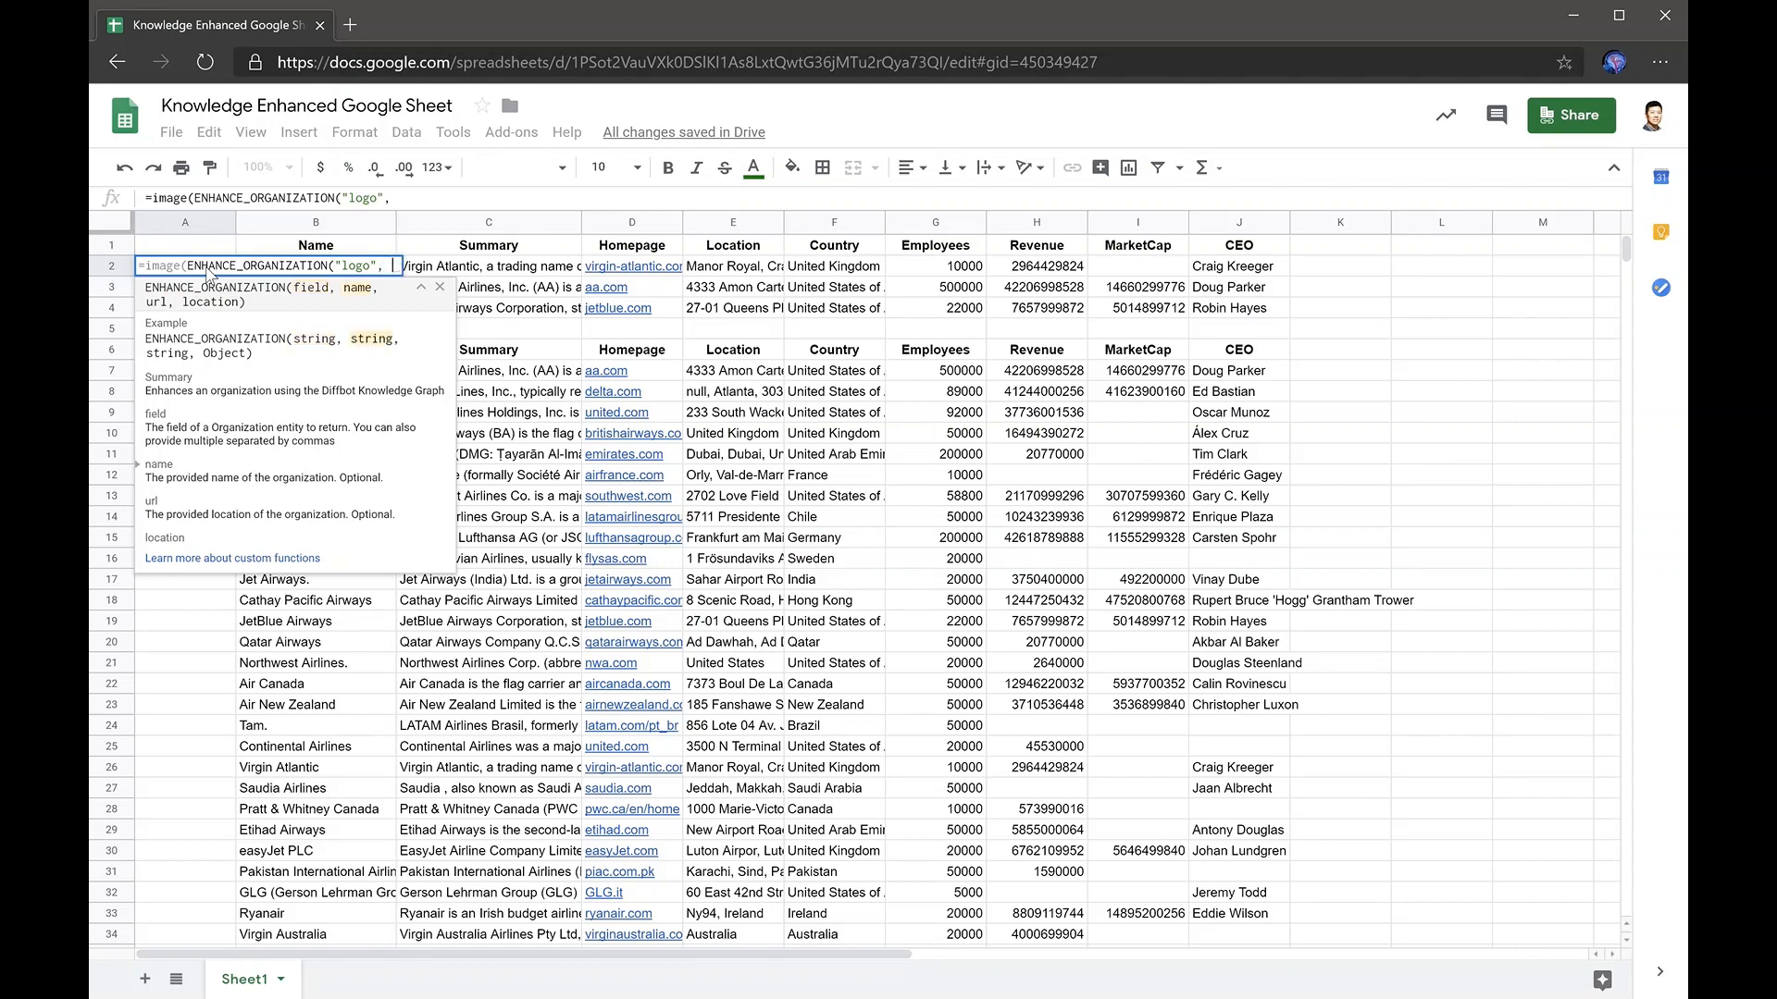
text(B2)
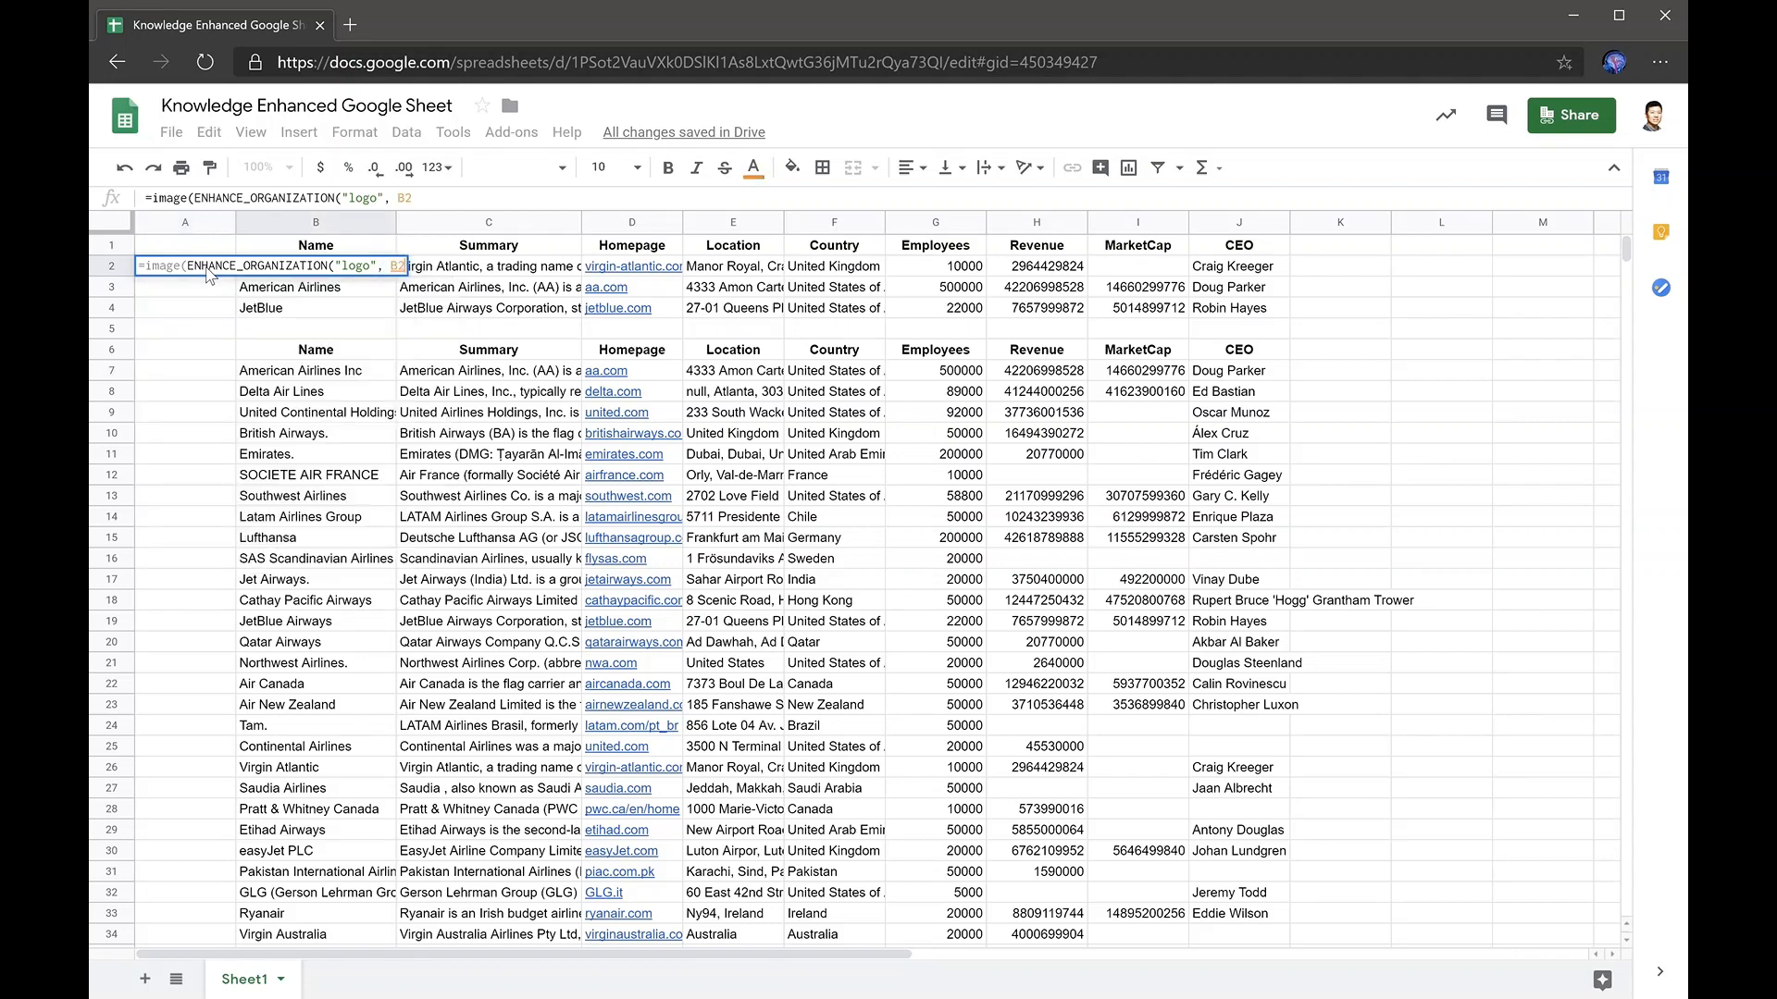
text(,D2)
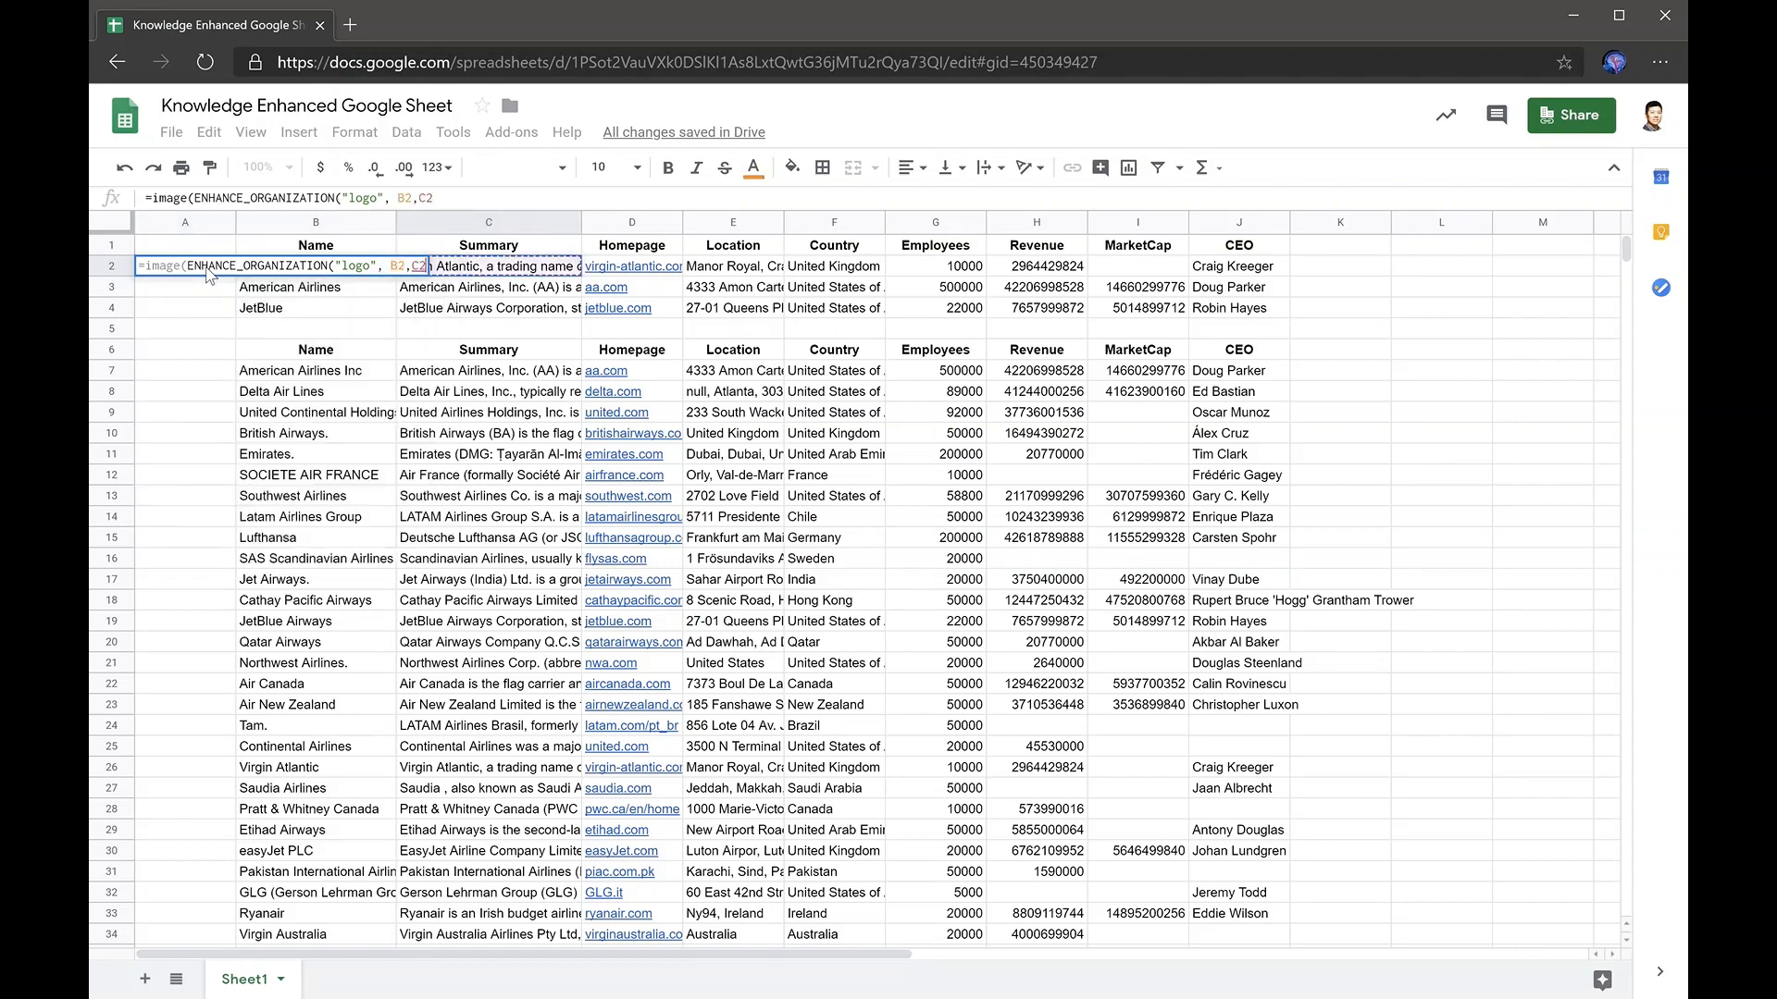
text())
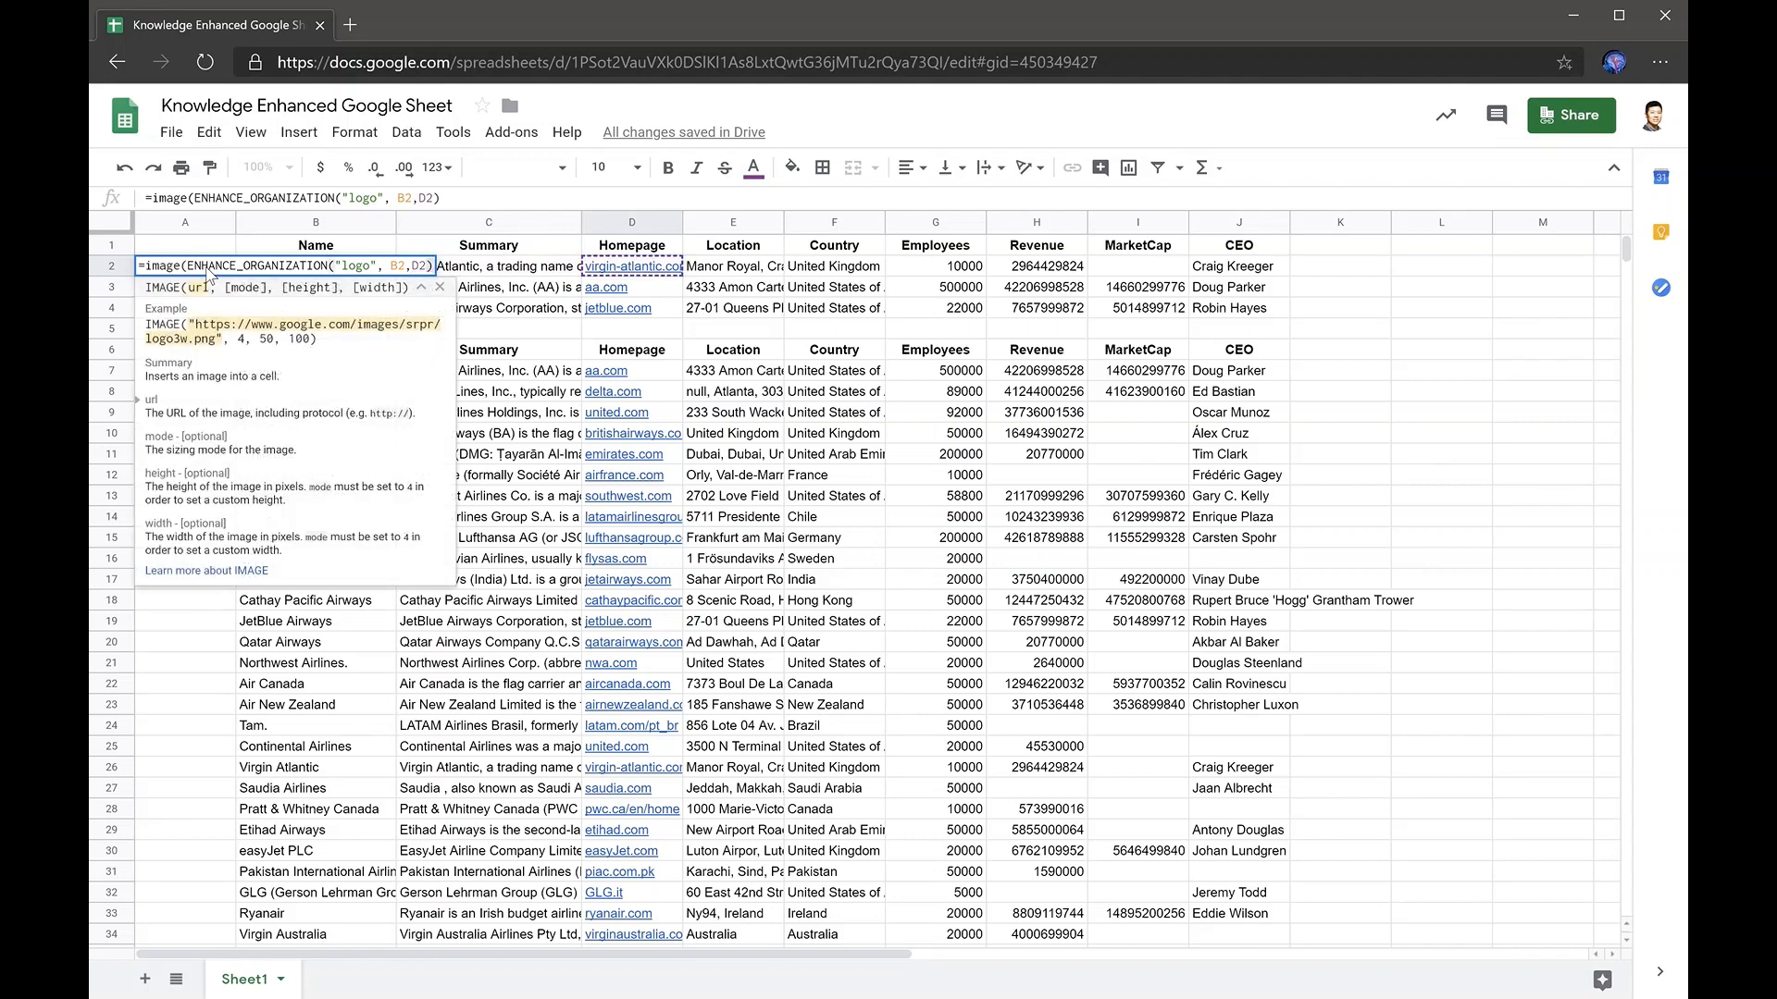
key(Return)
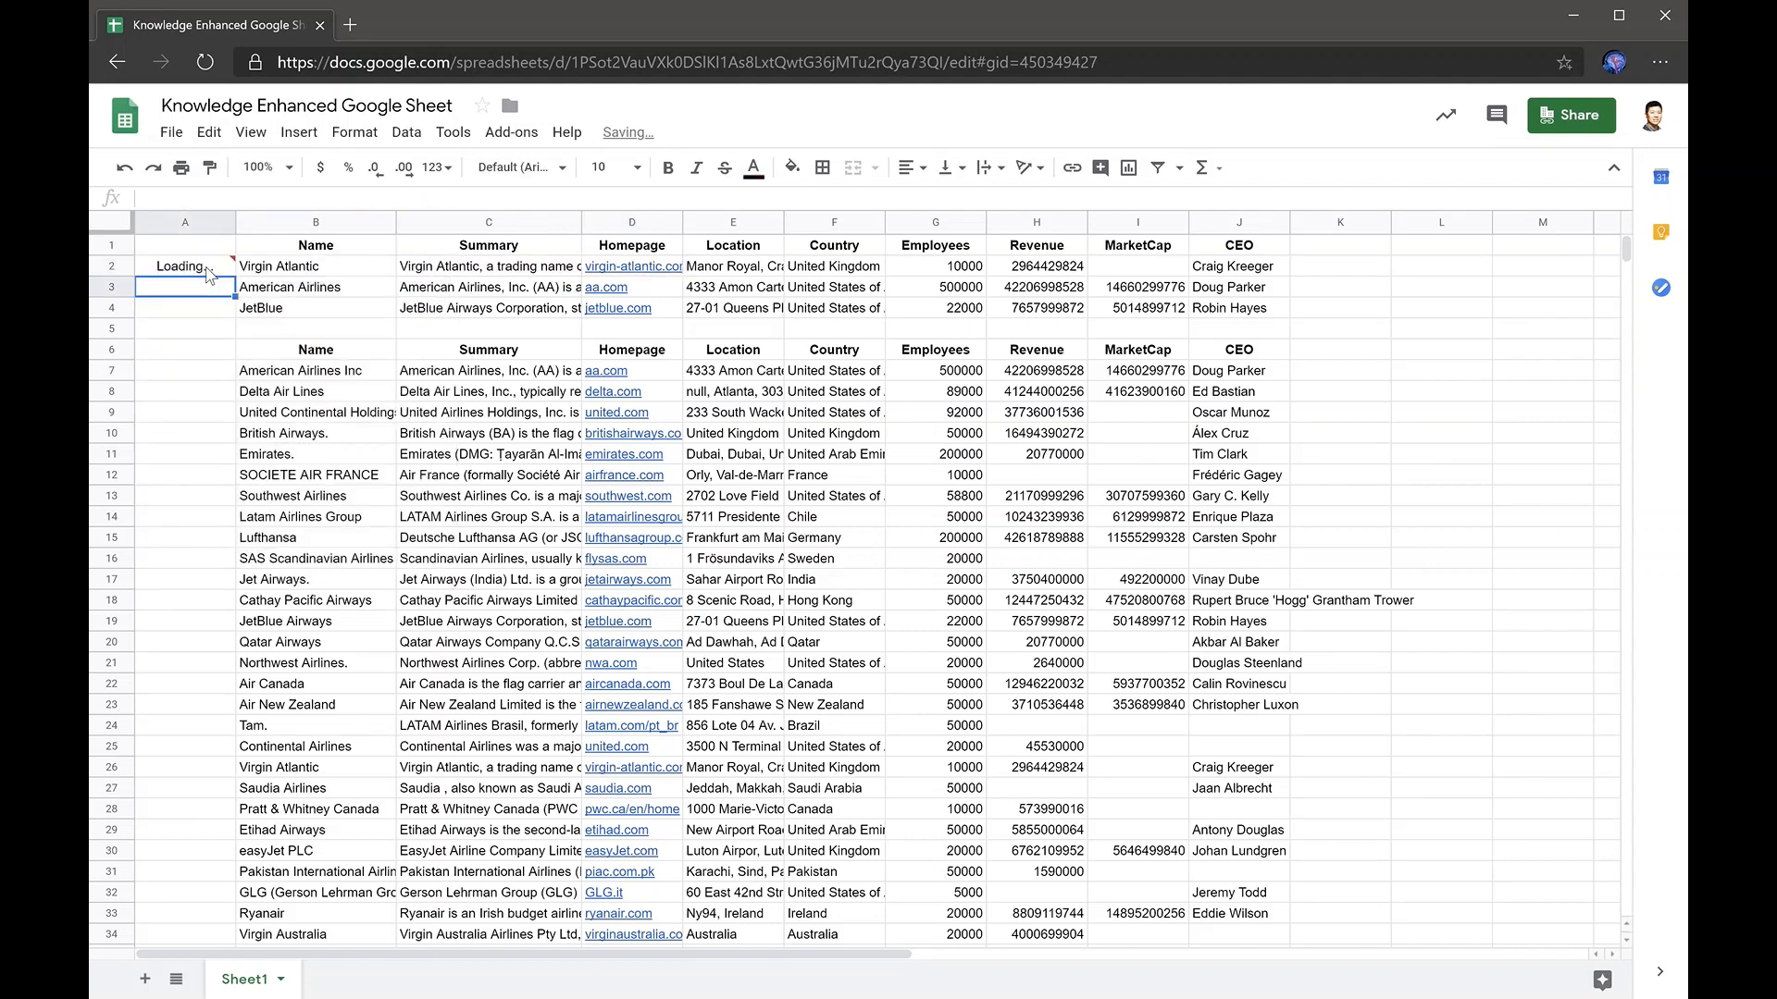
Step: Fill the logo formula in A2 down column A through row 55
click(208, 272)
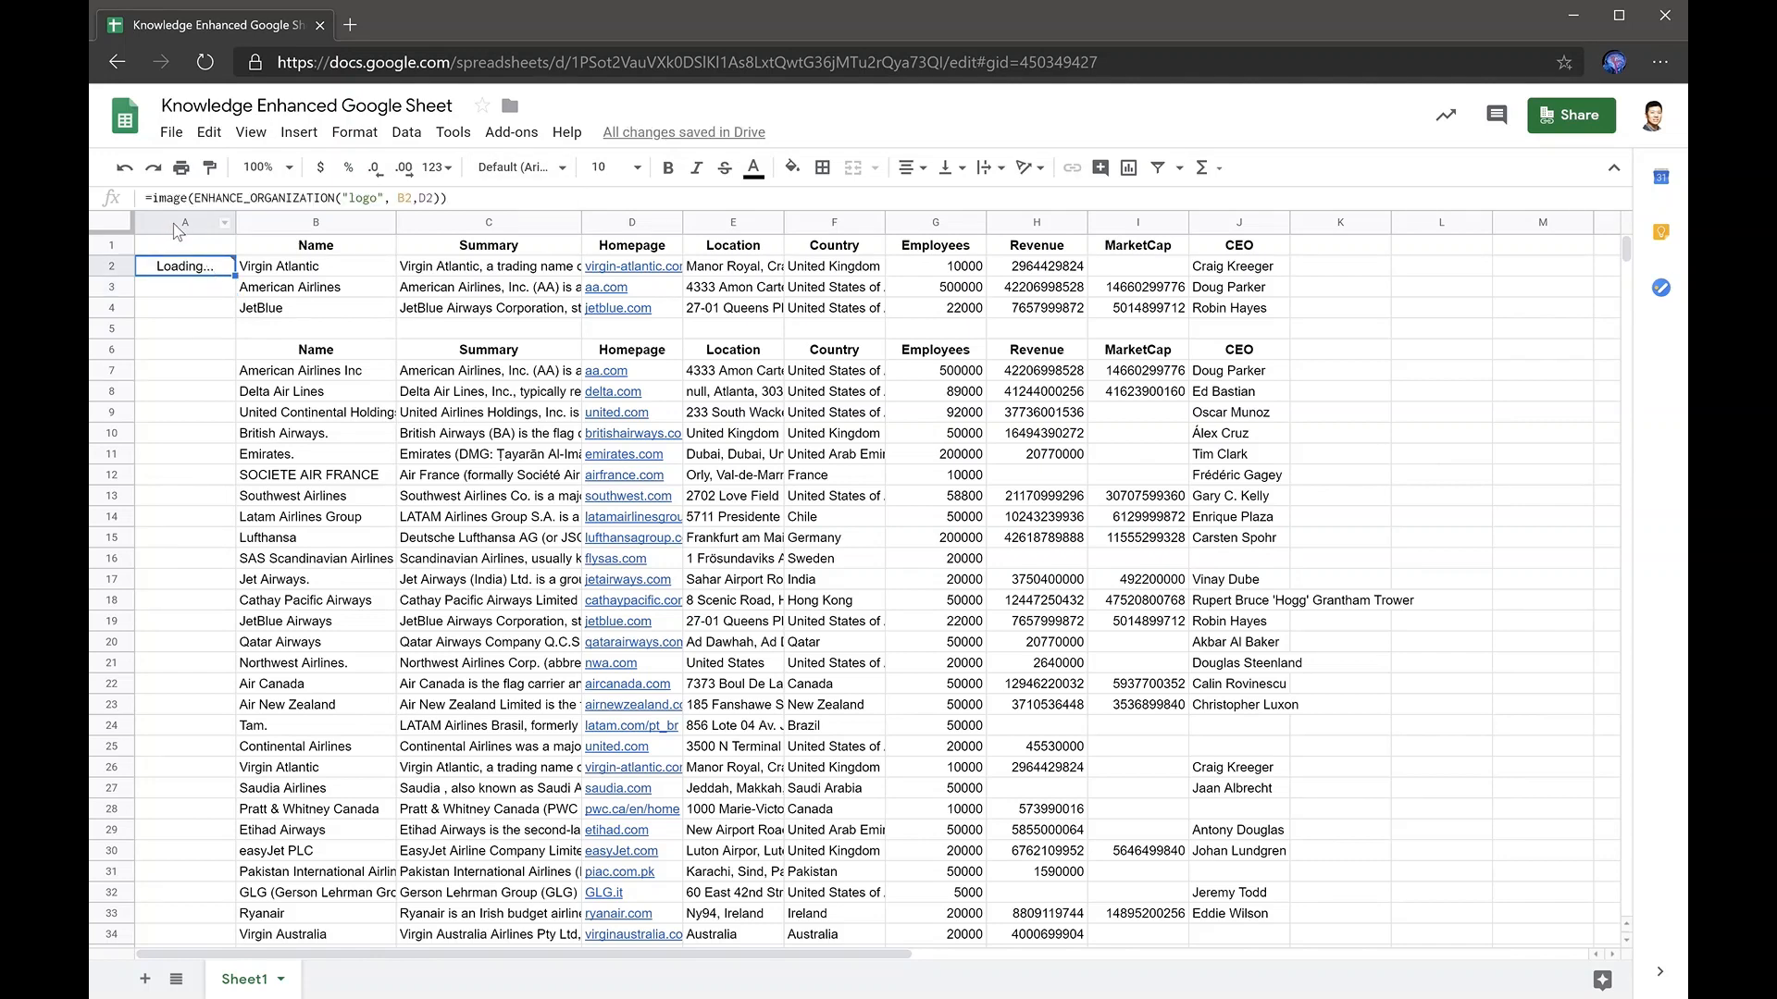
click(212, 293)
click(205, 273)
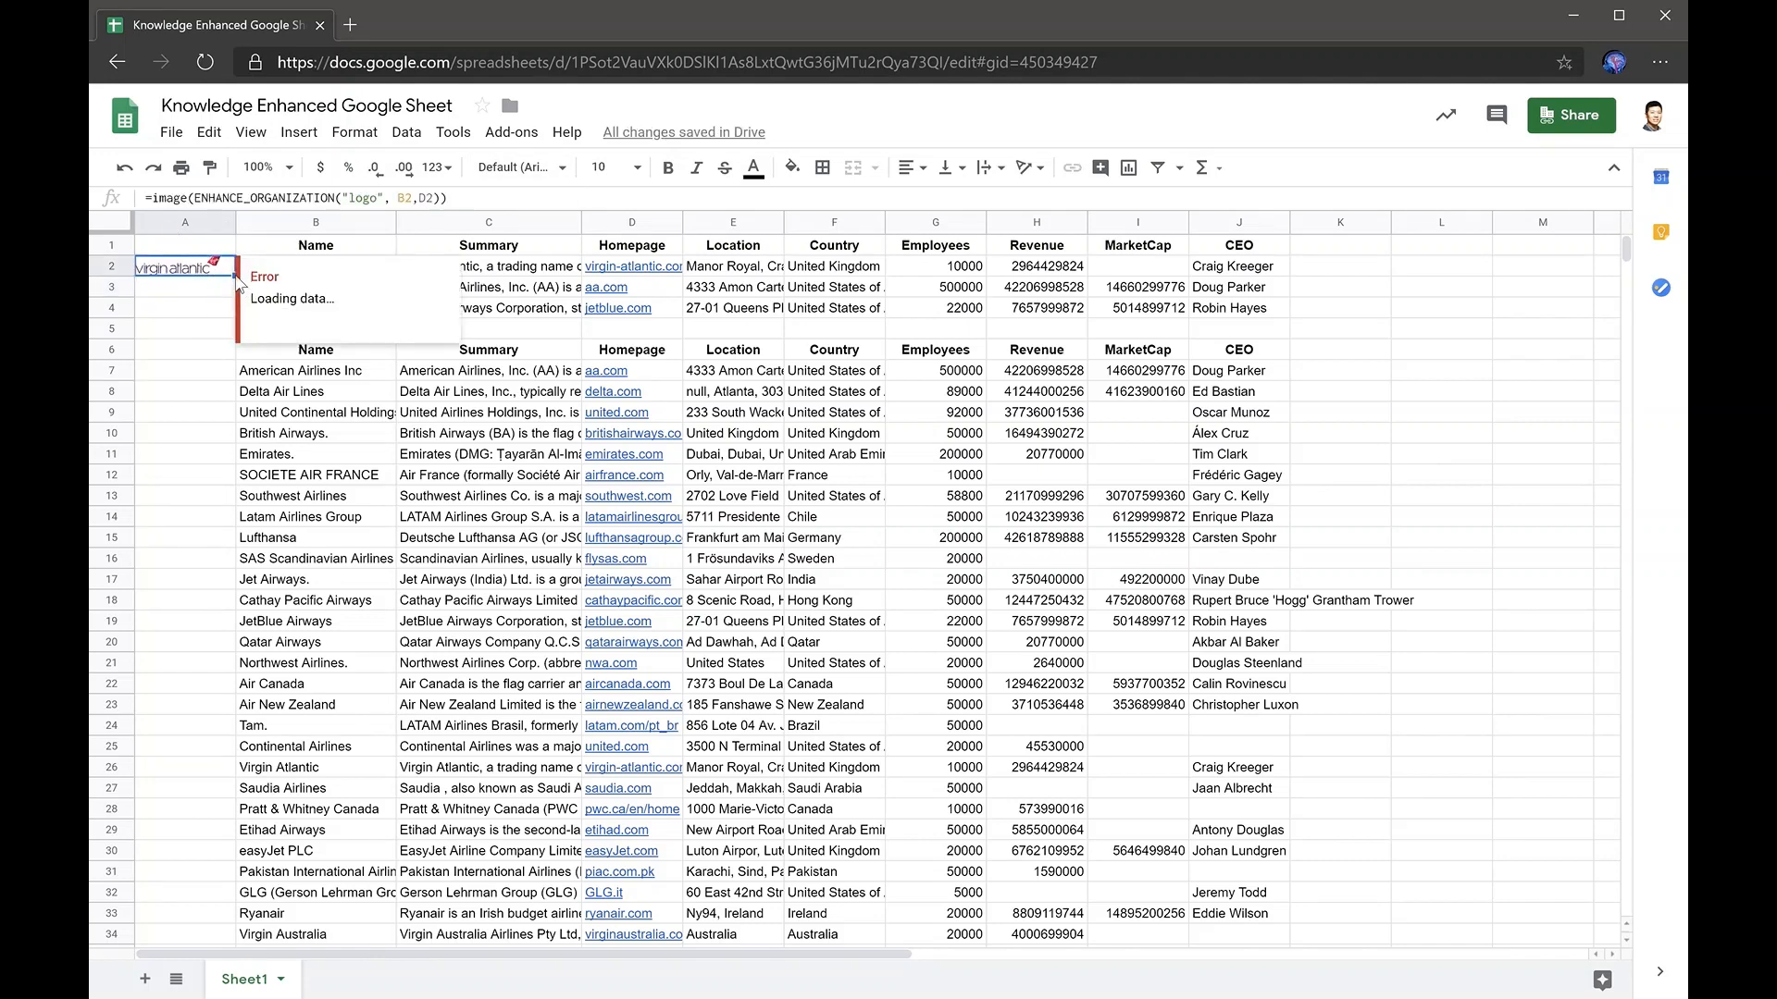
drag(230, 272, 291, 755)
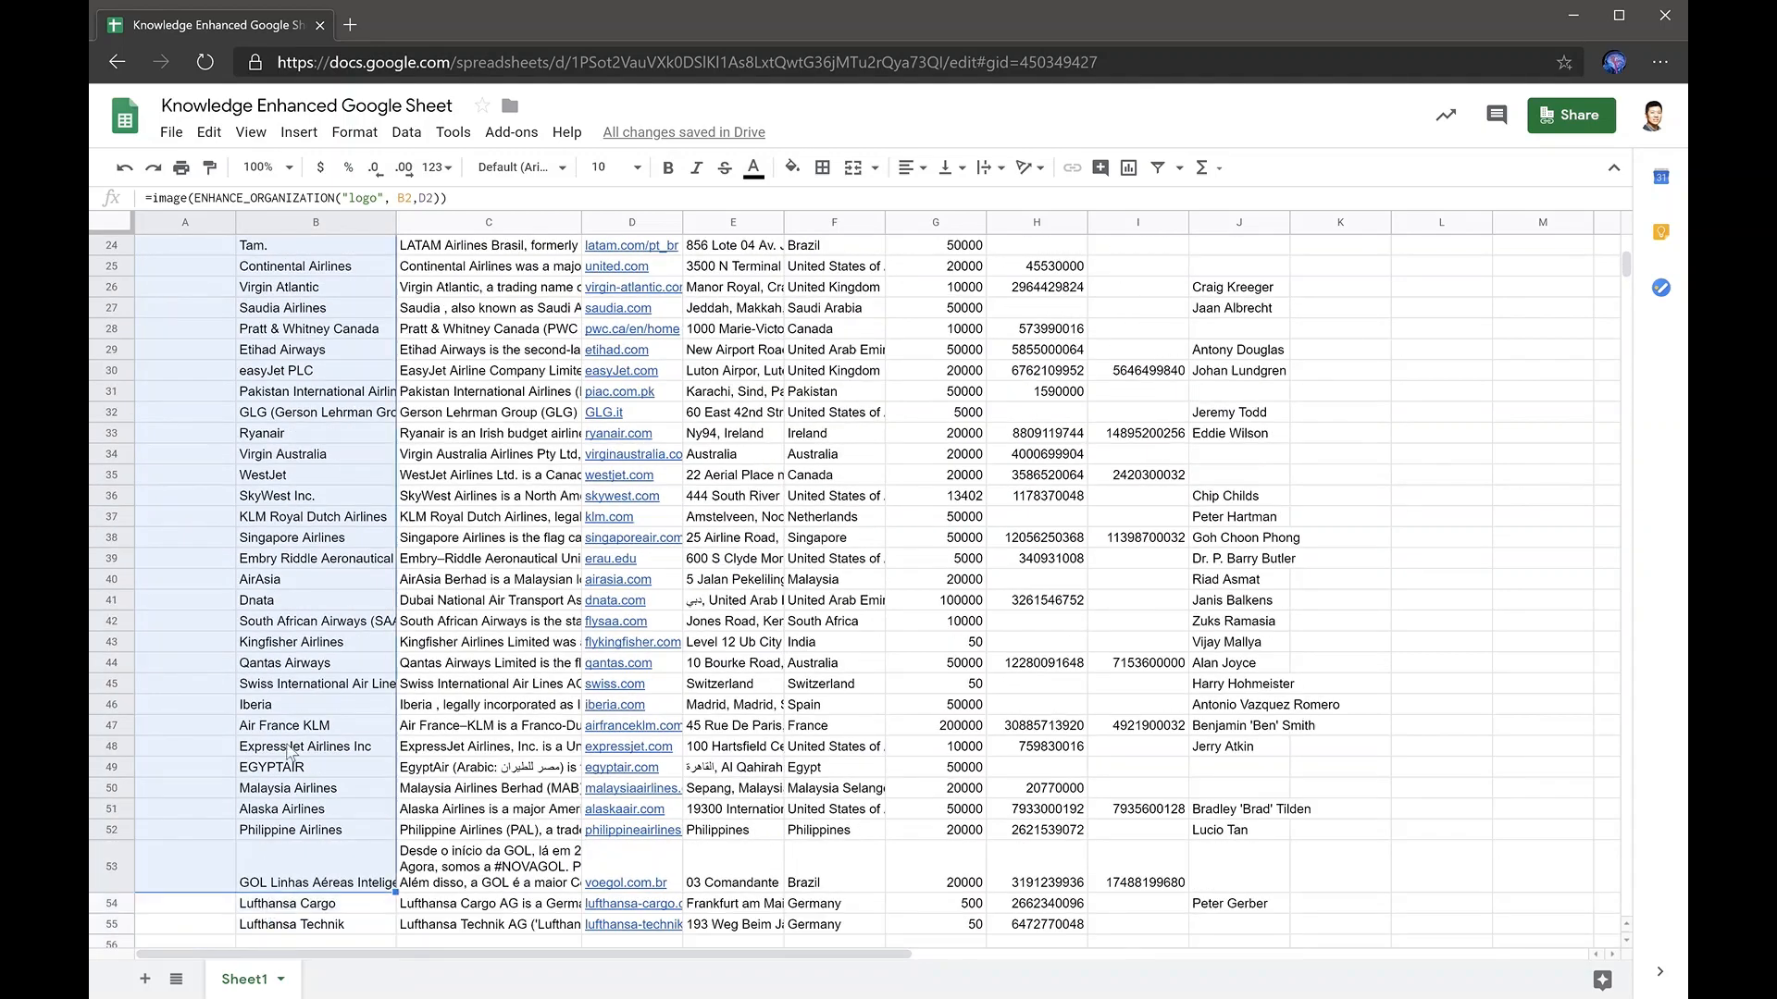
scroll(268, 648, up, 7)
click(202, 270)
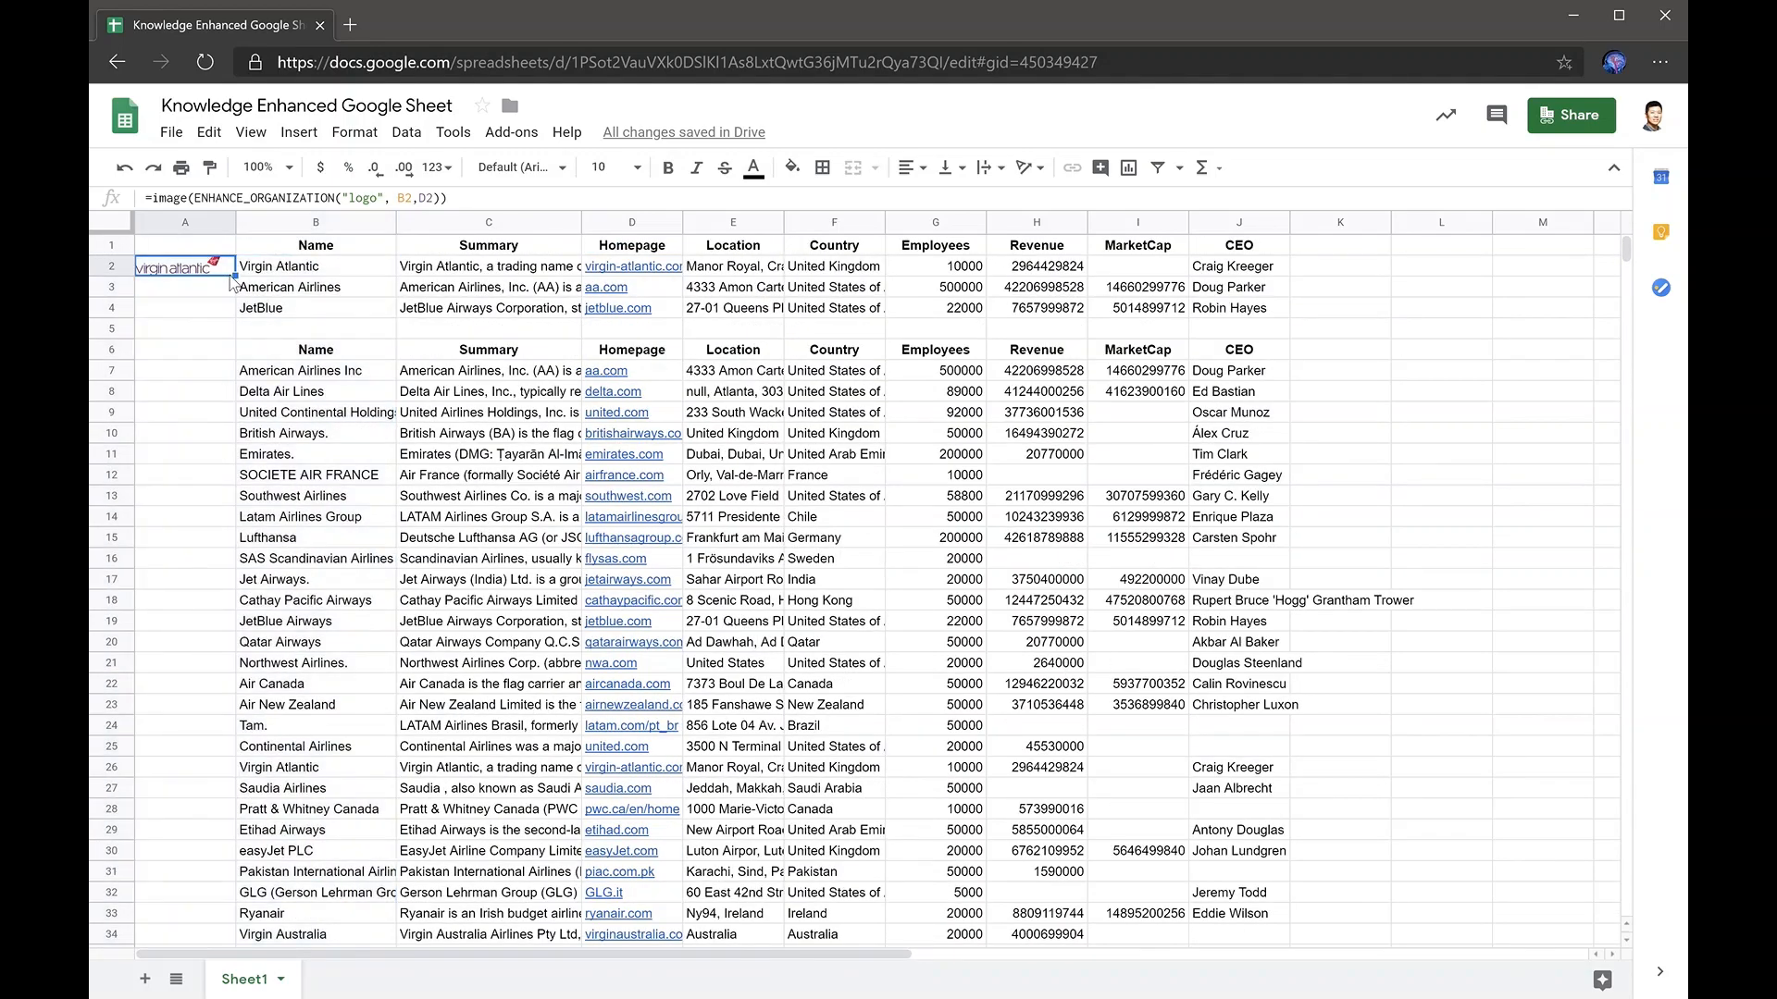
drag(248, 290, 244, 903)
scroll(271, 618, up, 8)
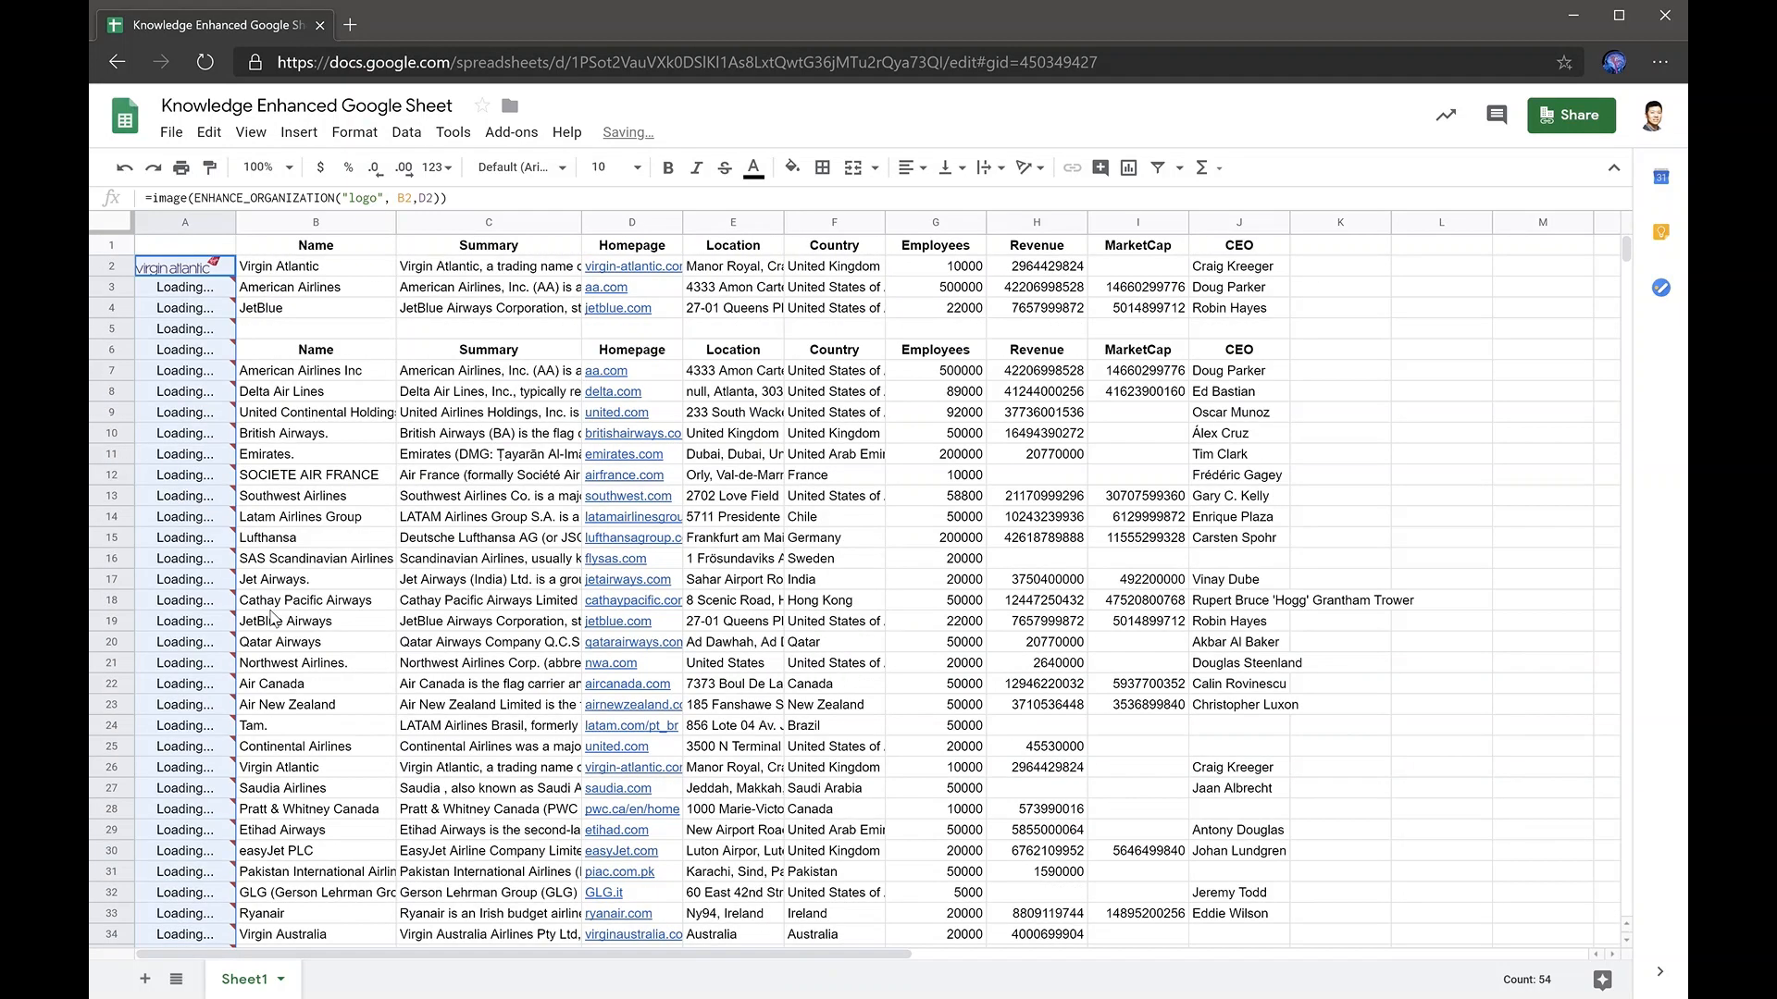
click(314, 442)
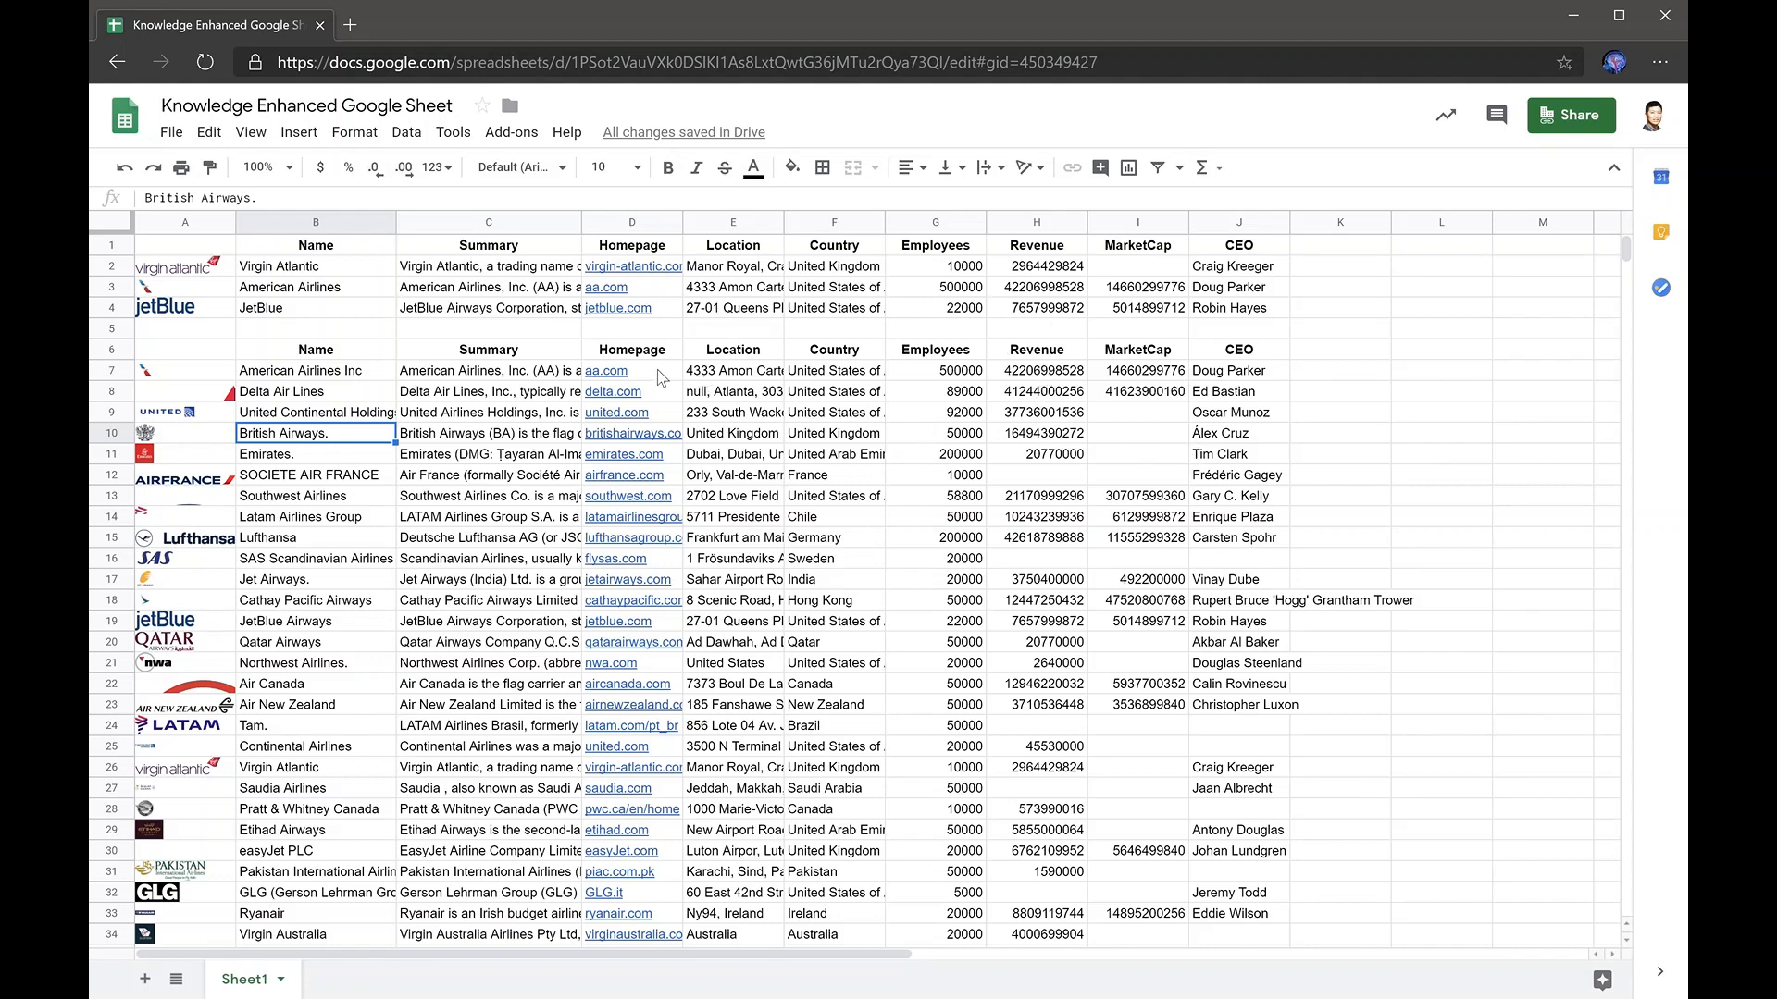
mouse_move(651, 378)
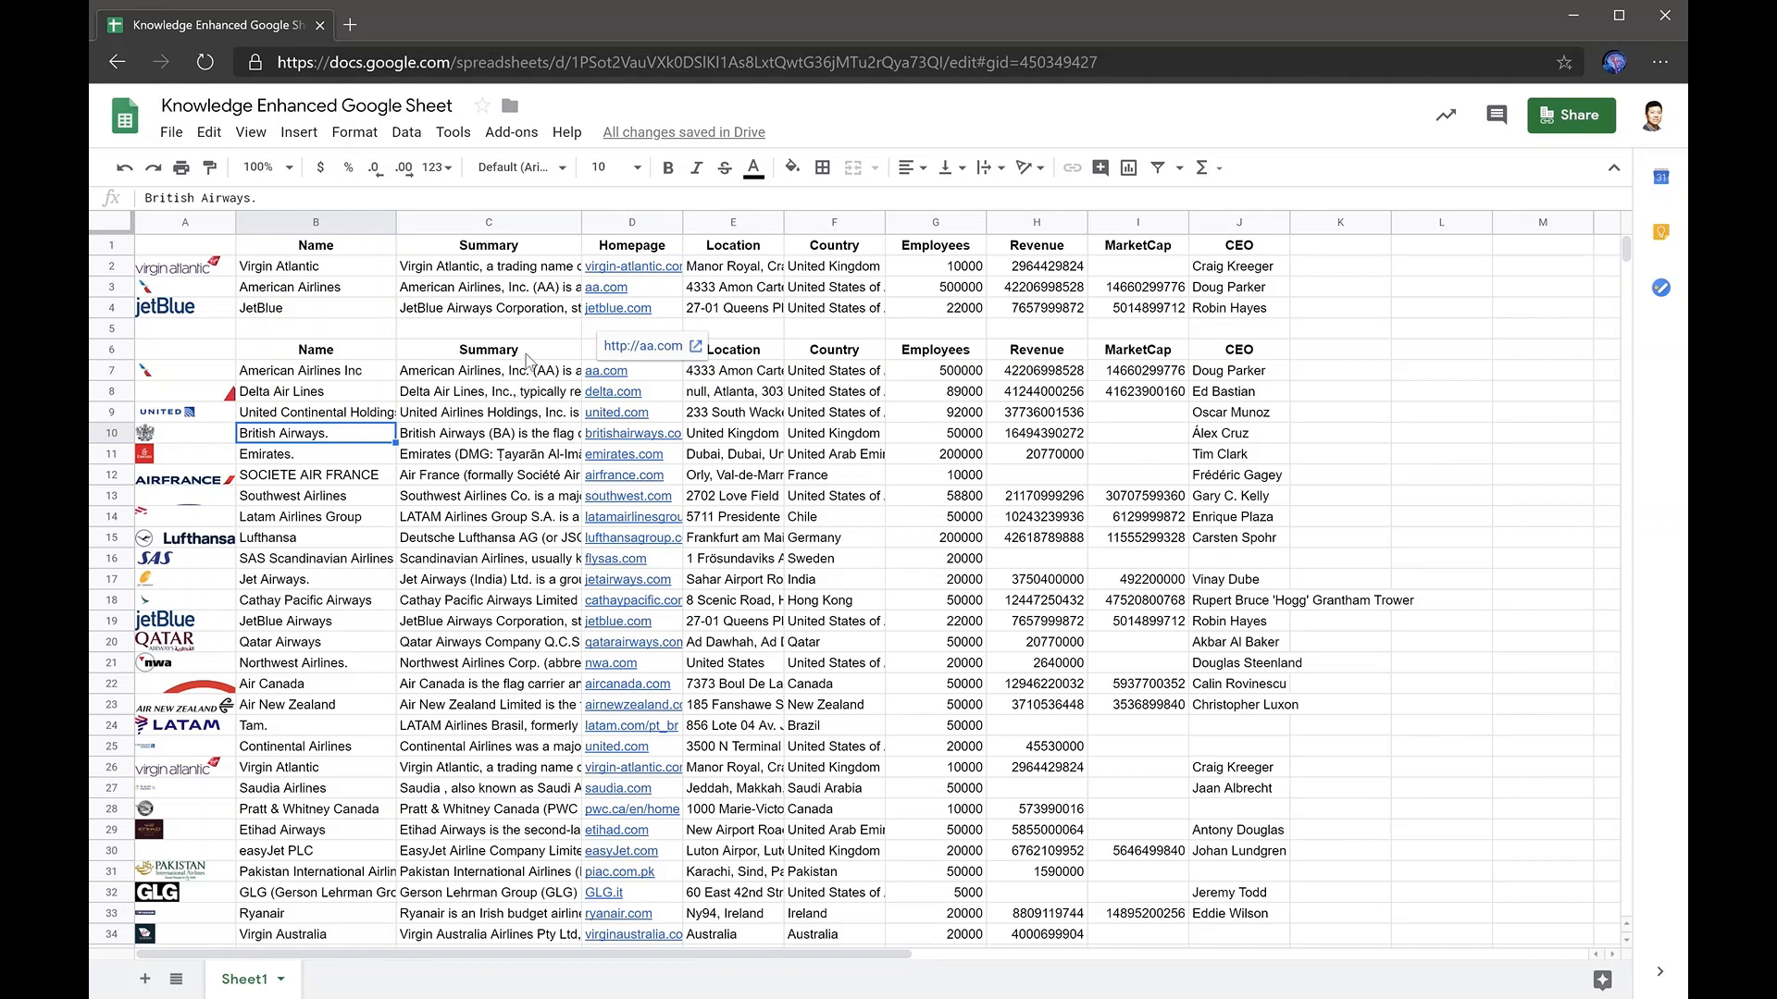
click(343, 366)
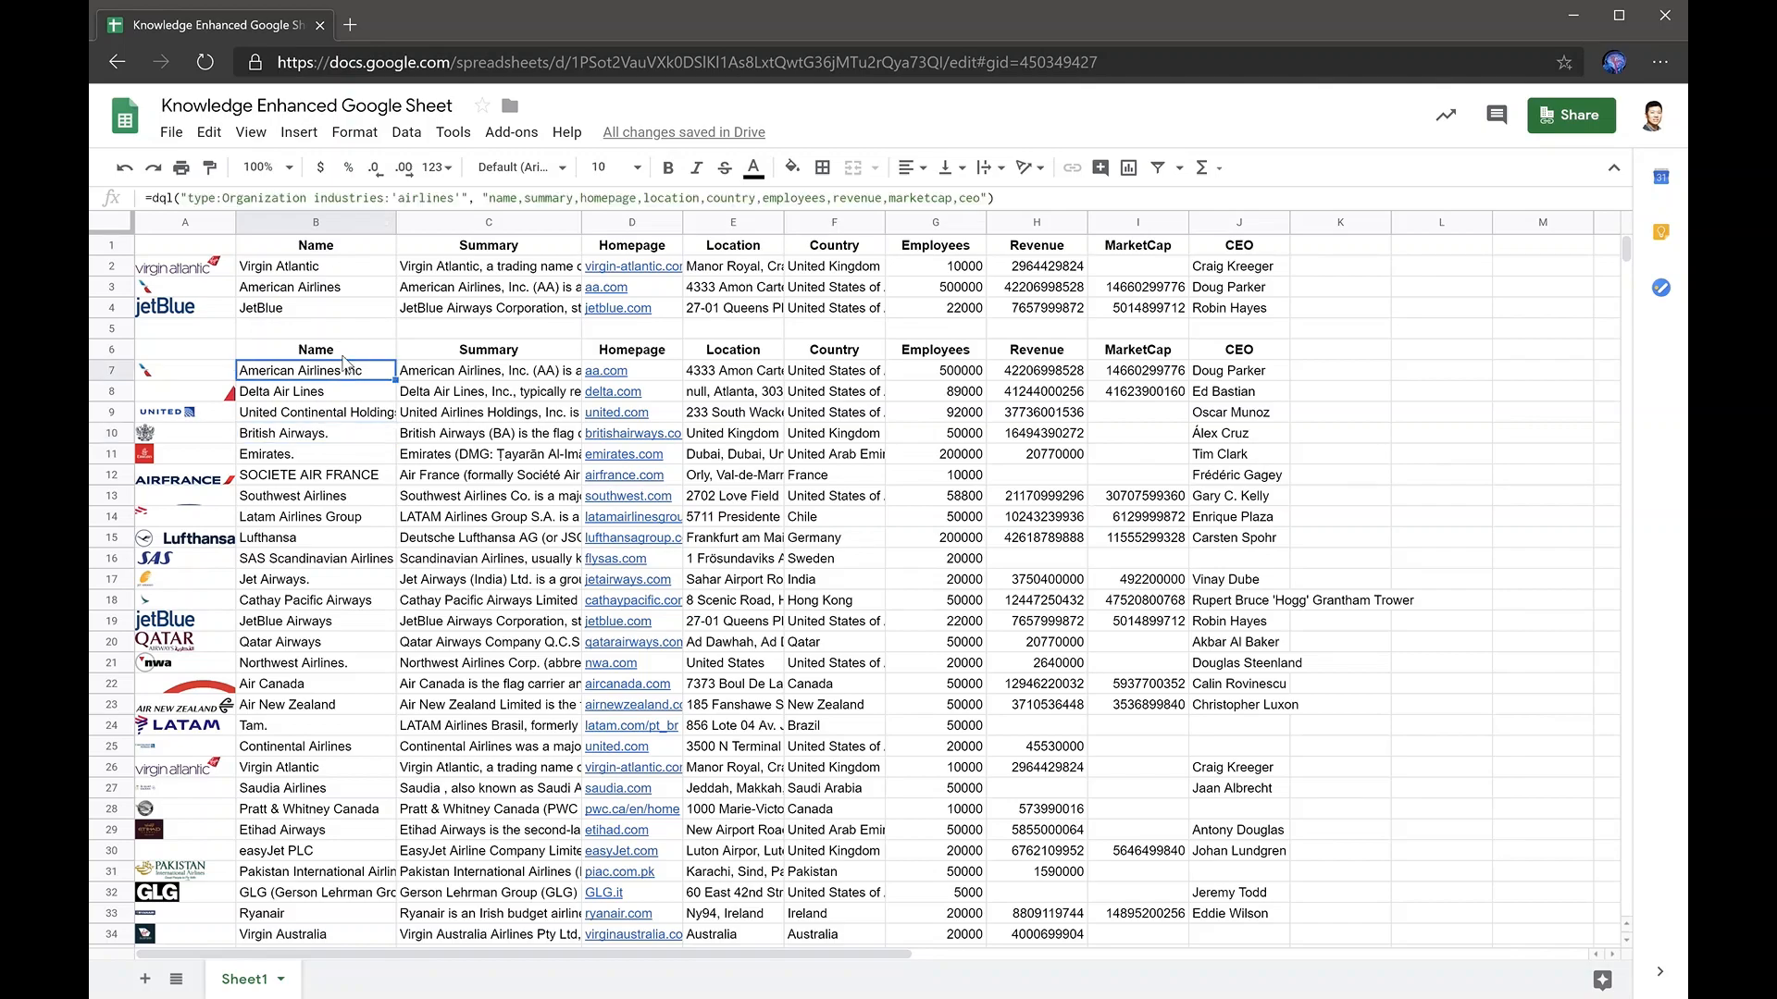
scroll(758, 366, down, 8)
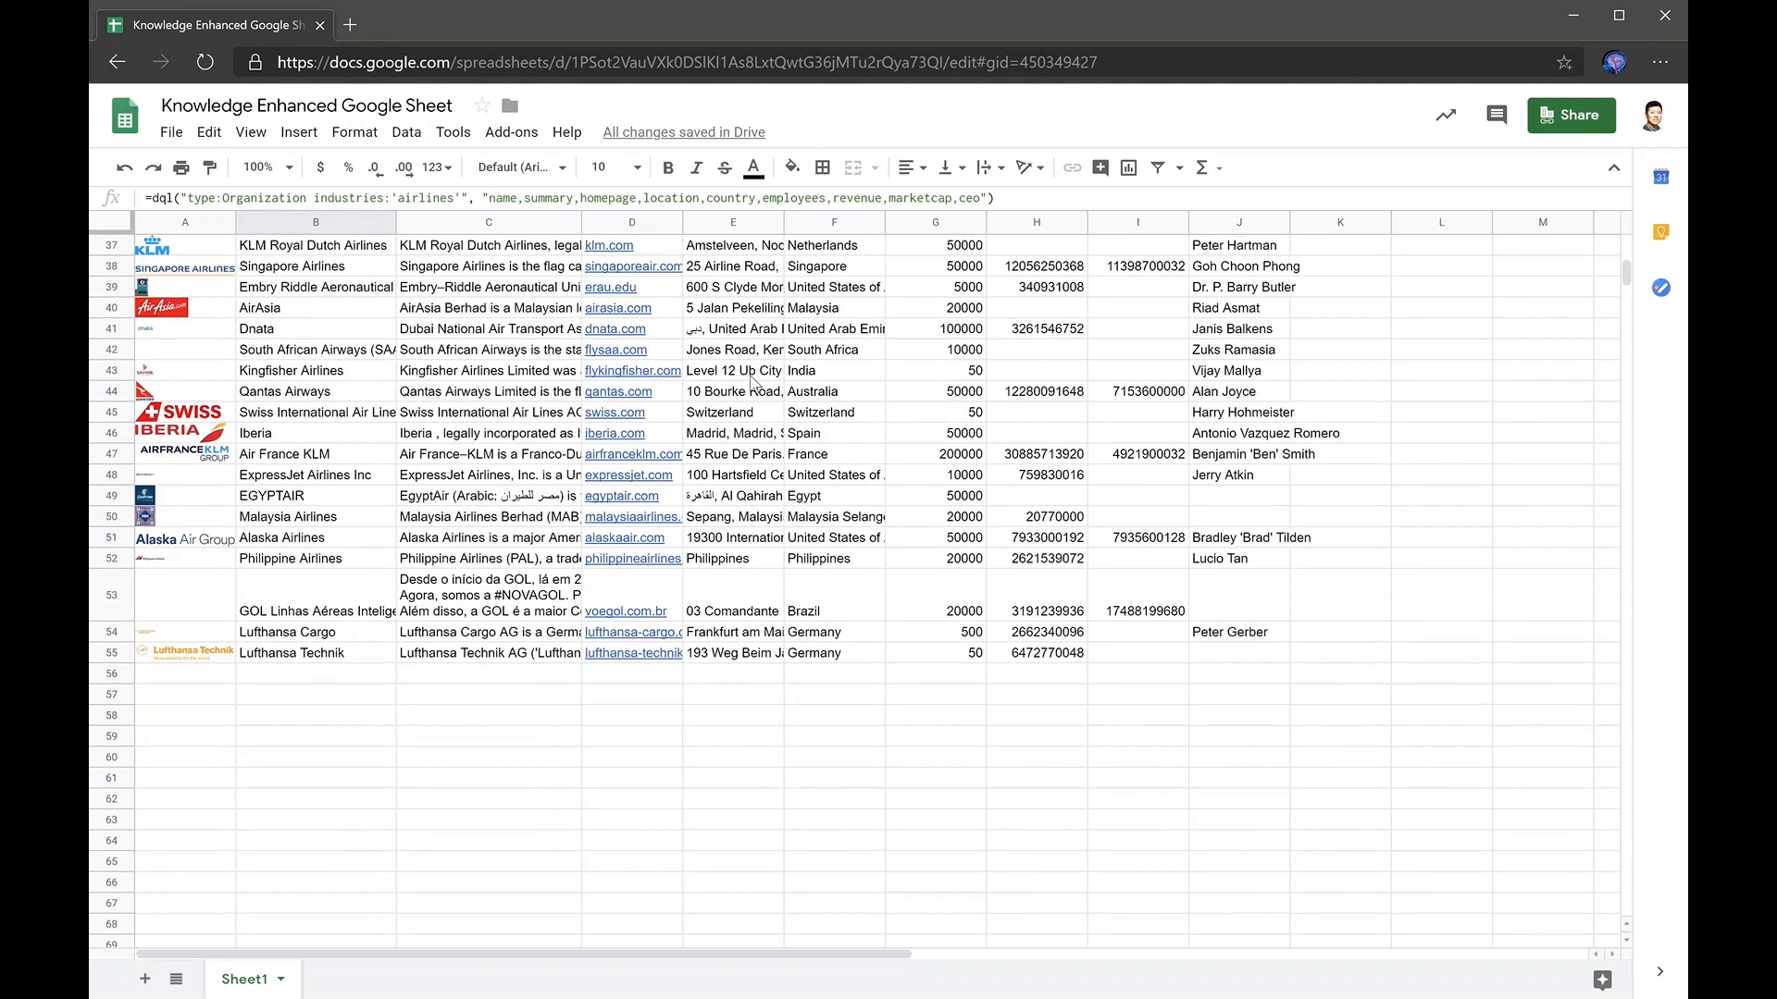
scroll(759, 366, up, 8)
click(737, 353)
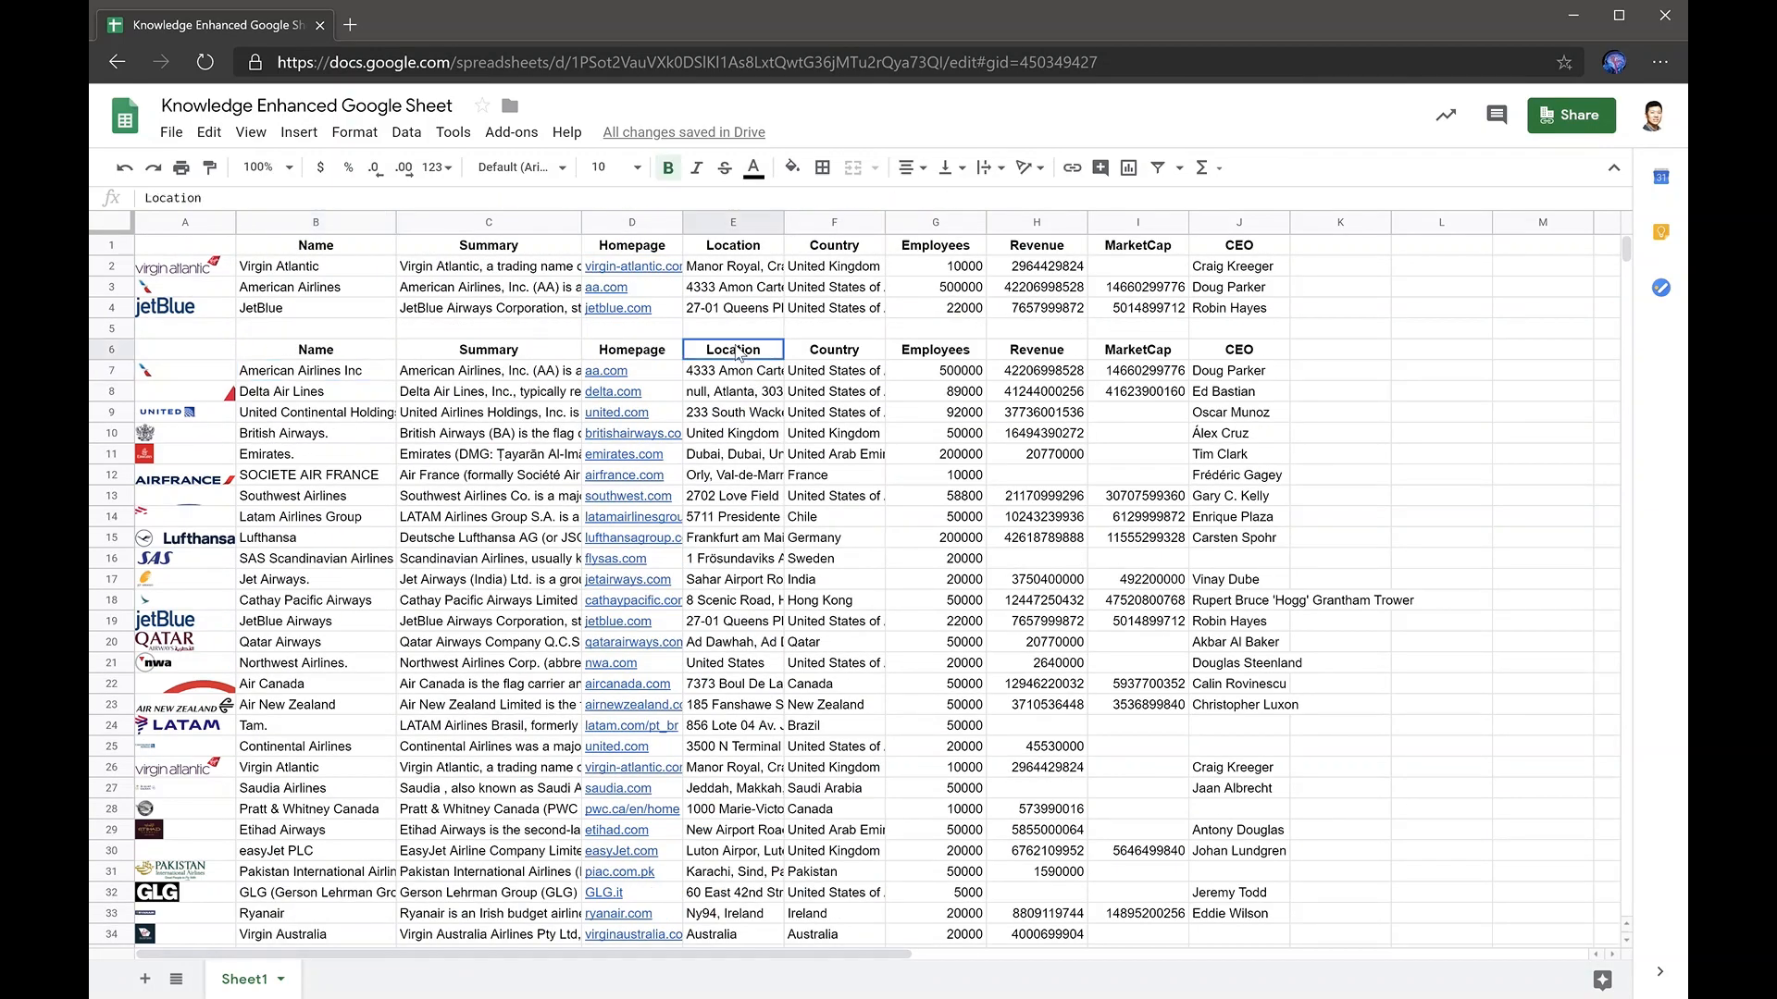
Step: Insert a pie chart of the country data in F6:F55 and place it over columns A to E from row 17 down
click(853, 359)
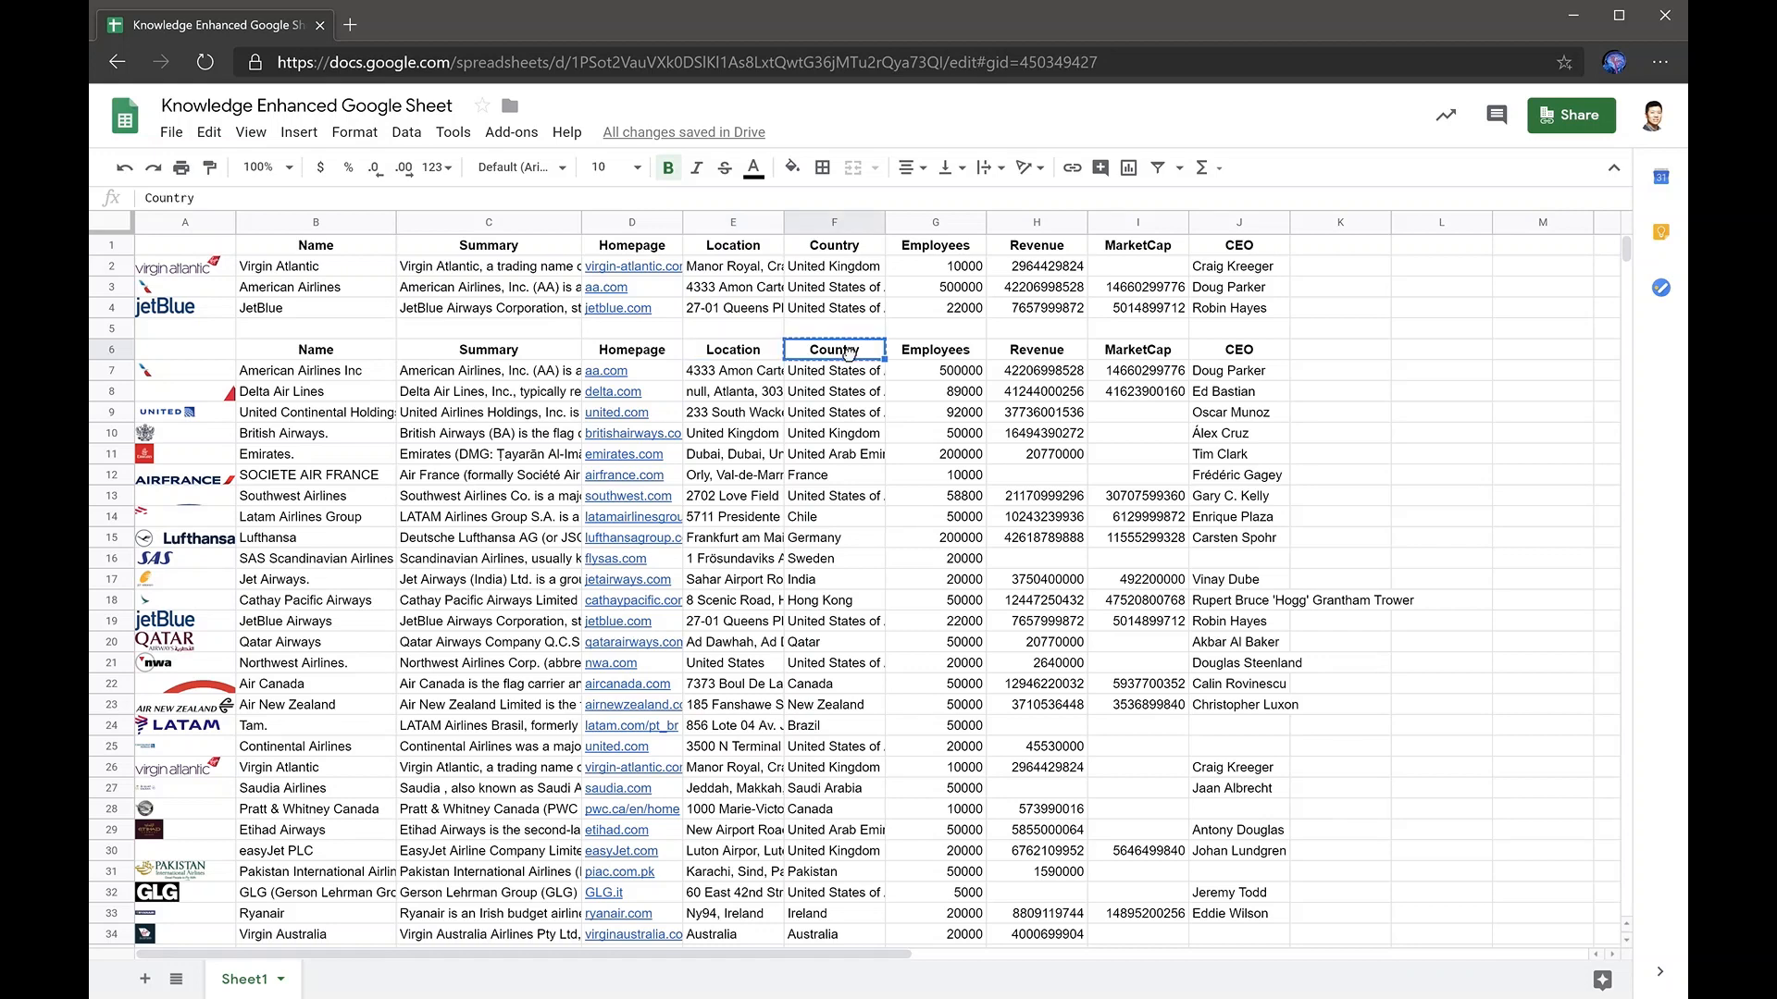
drag(842, 340, 844, 594)
click(844, 350)
click(839, 333)
scroll(844, 594, up, 10)
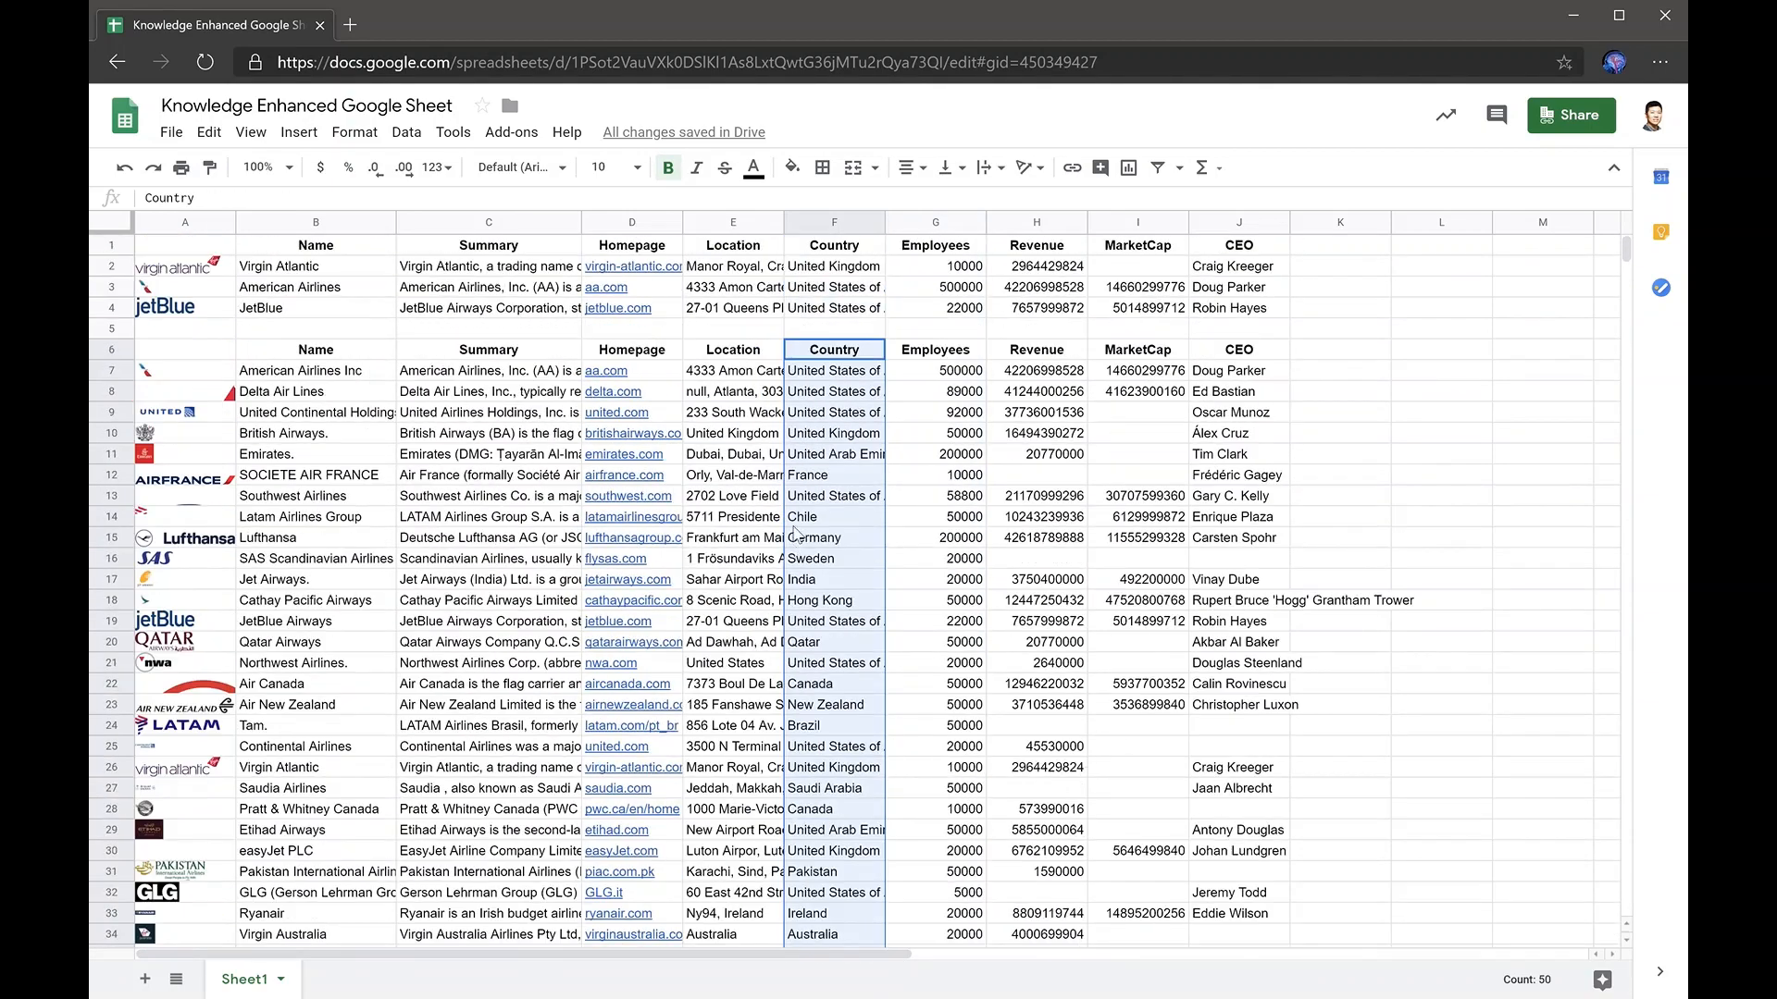
click(312, 135)
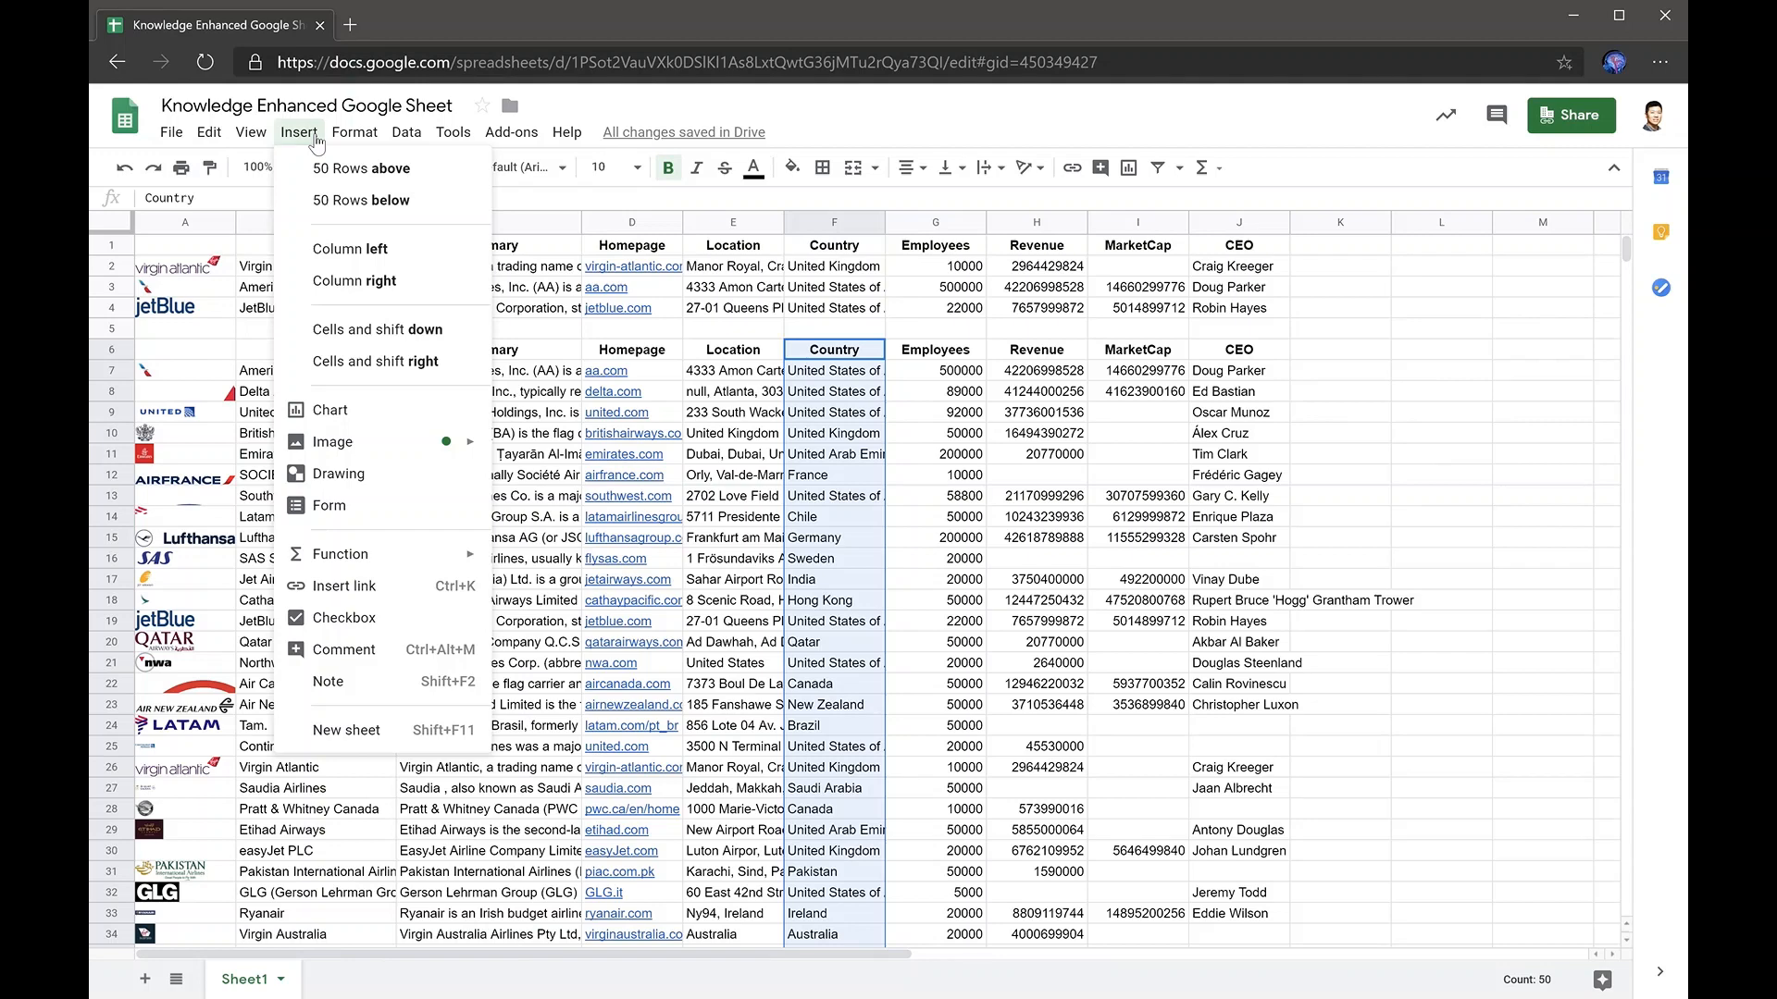
click(340, 415)
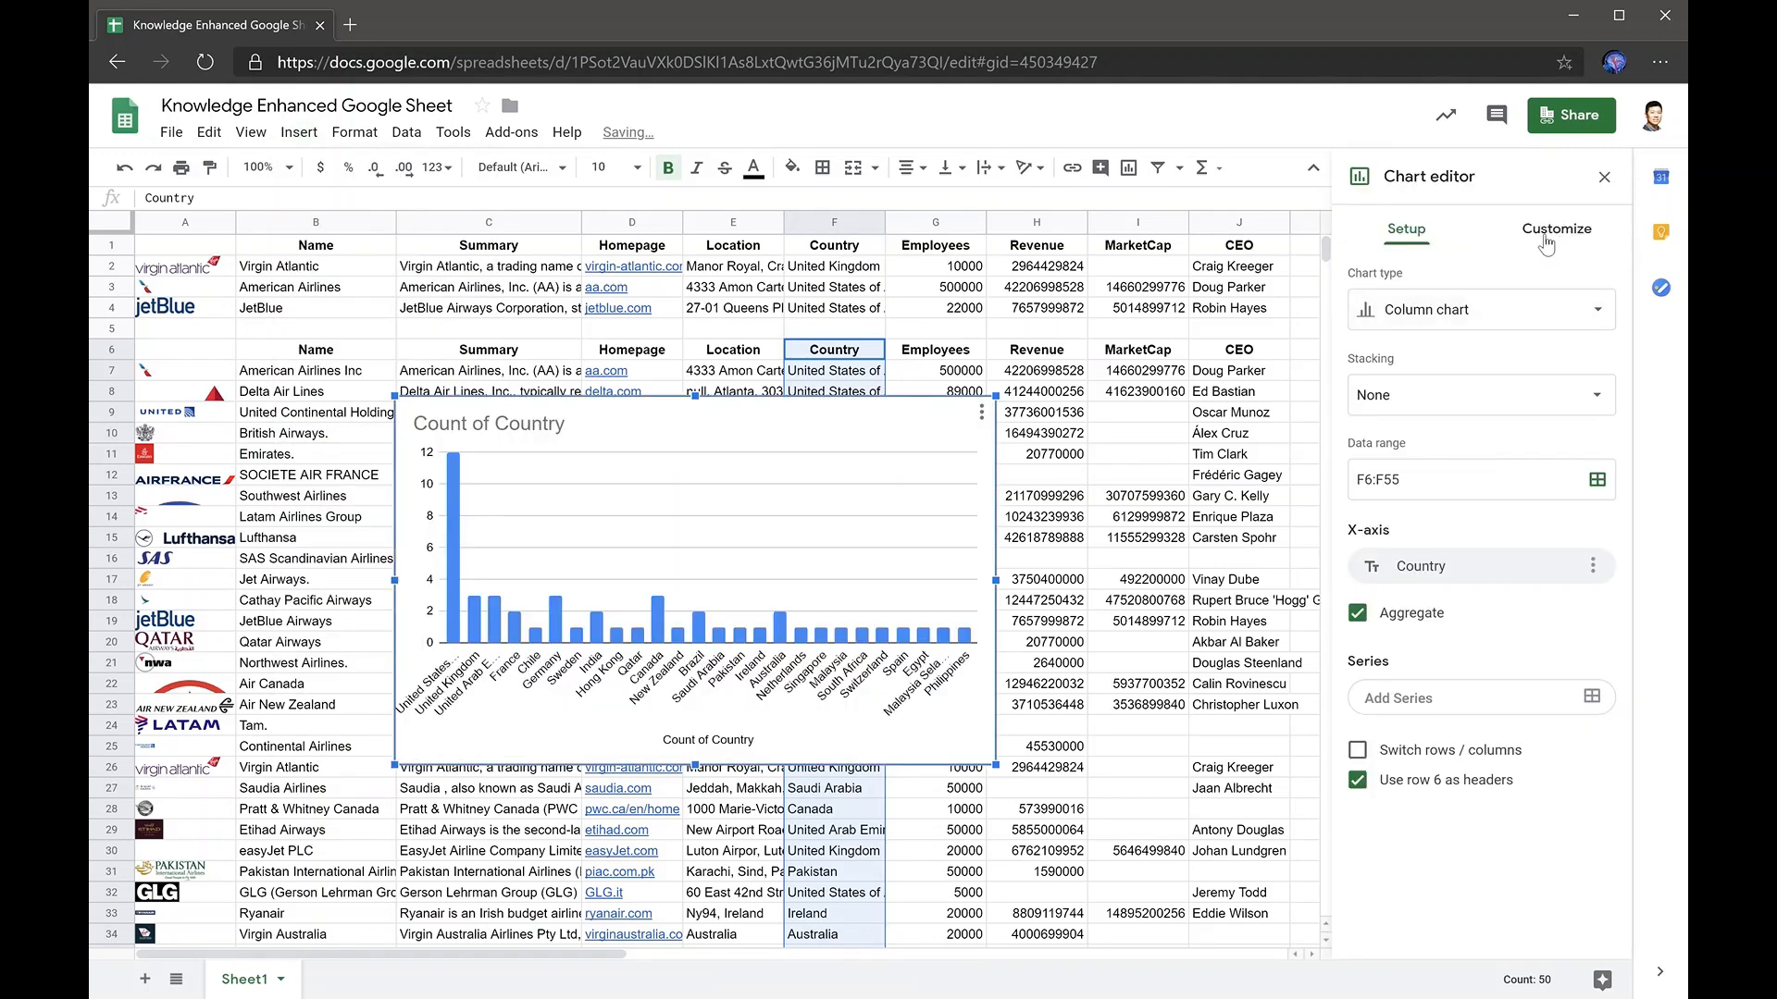
click(1469, 314)
click(1547, 443)
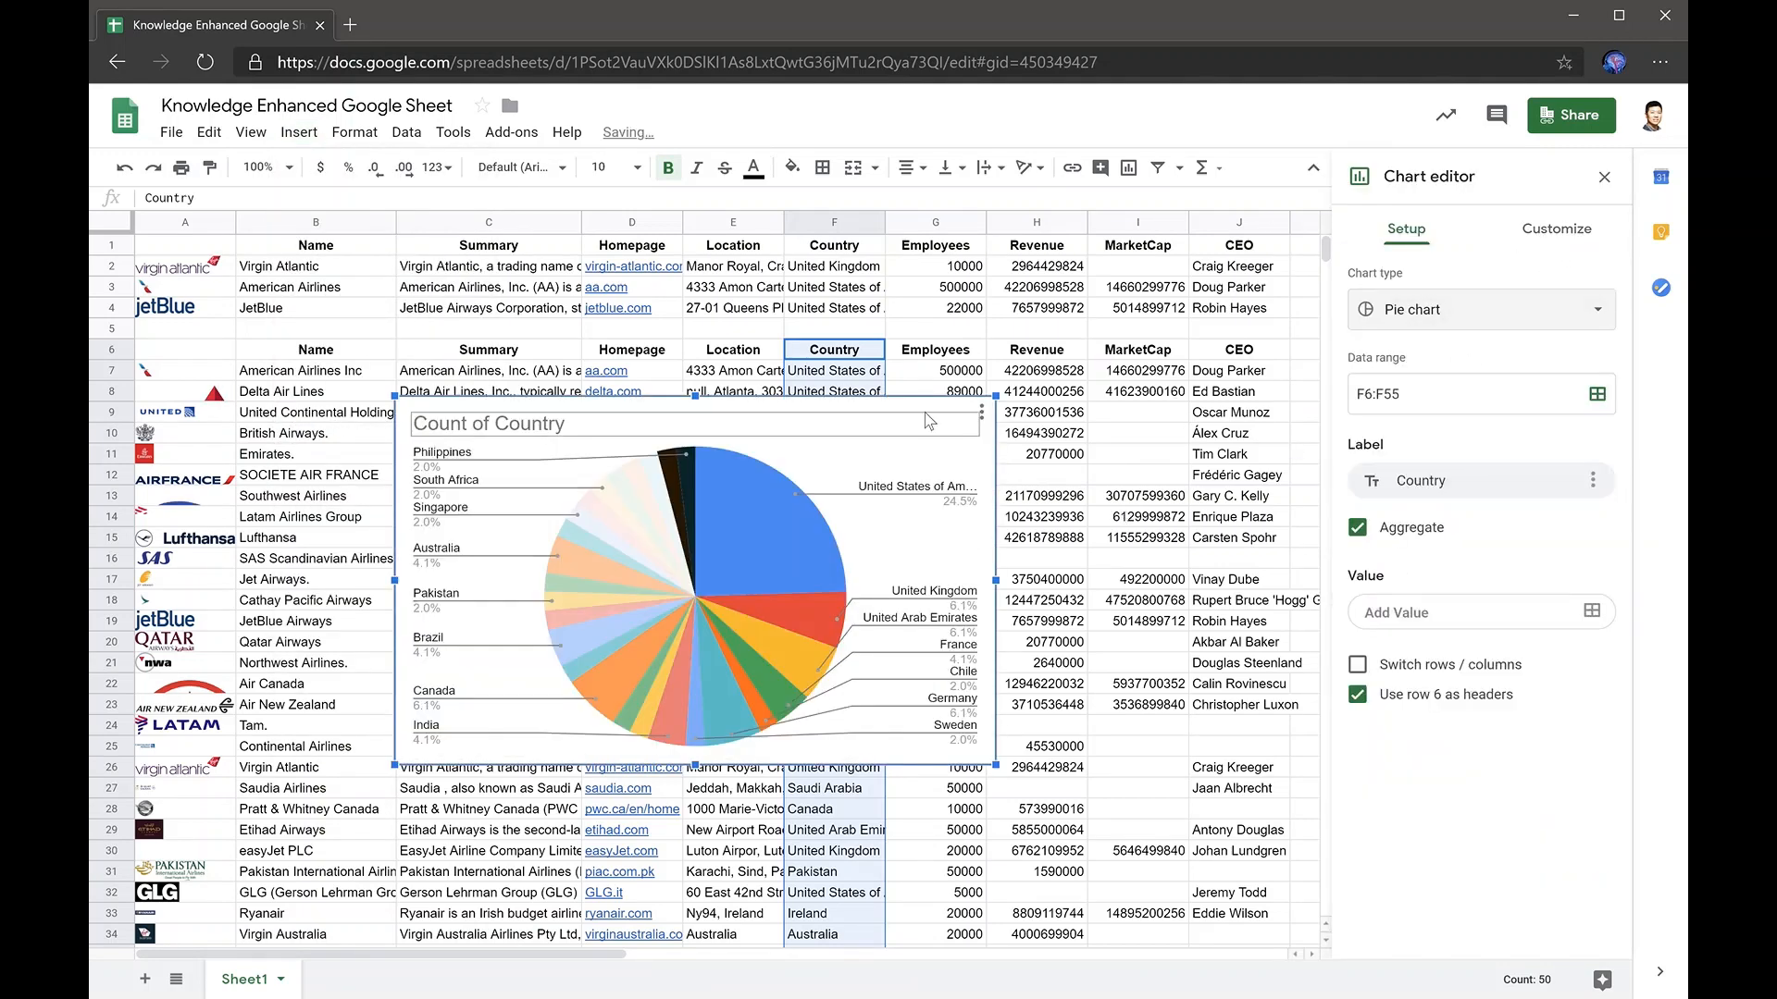
drag(893, 413, 649, 594)
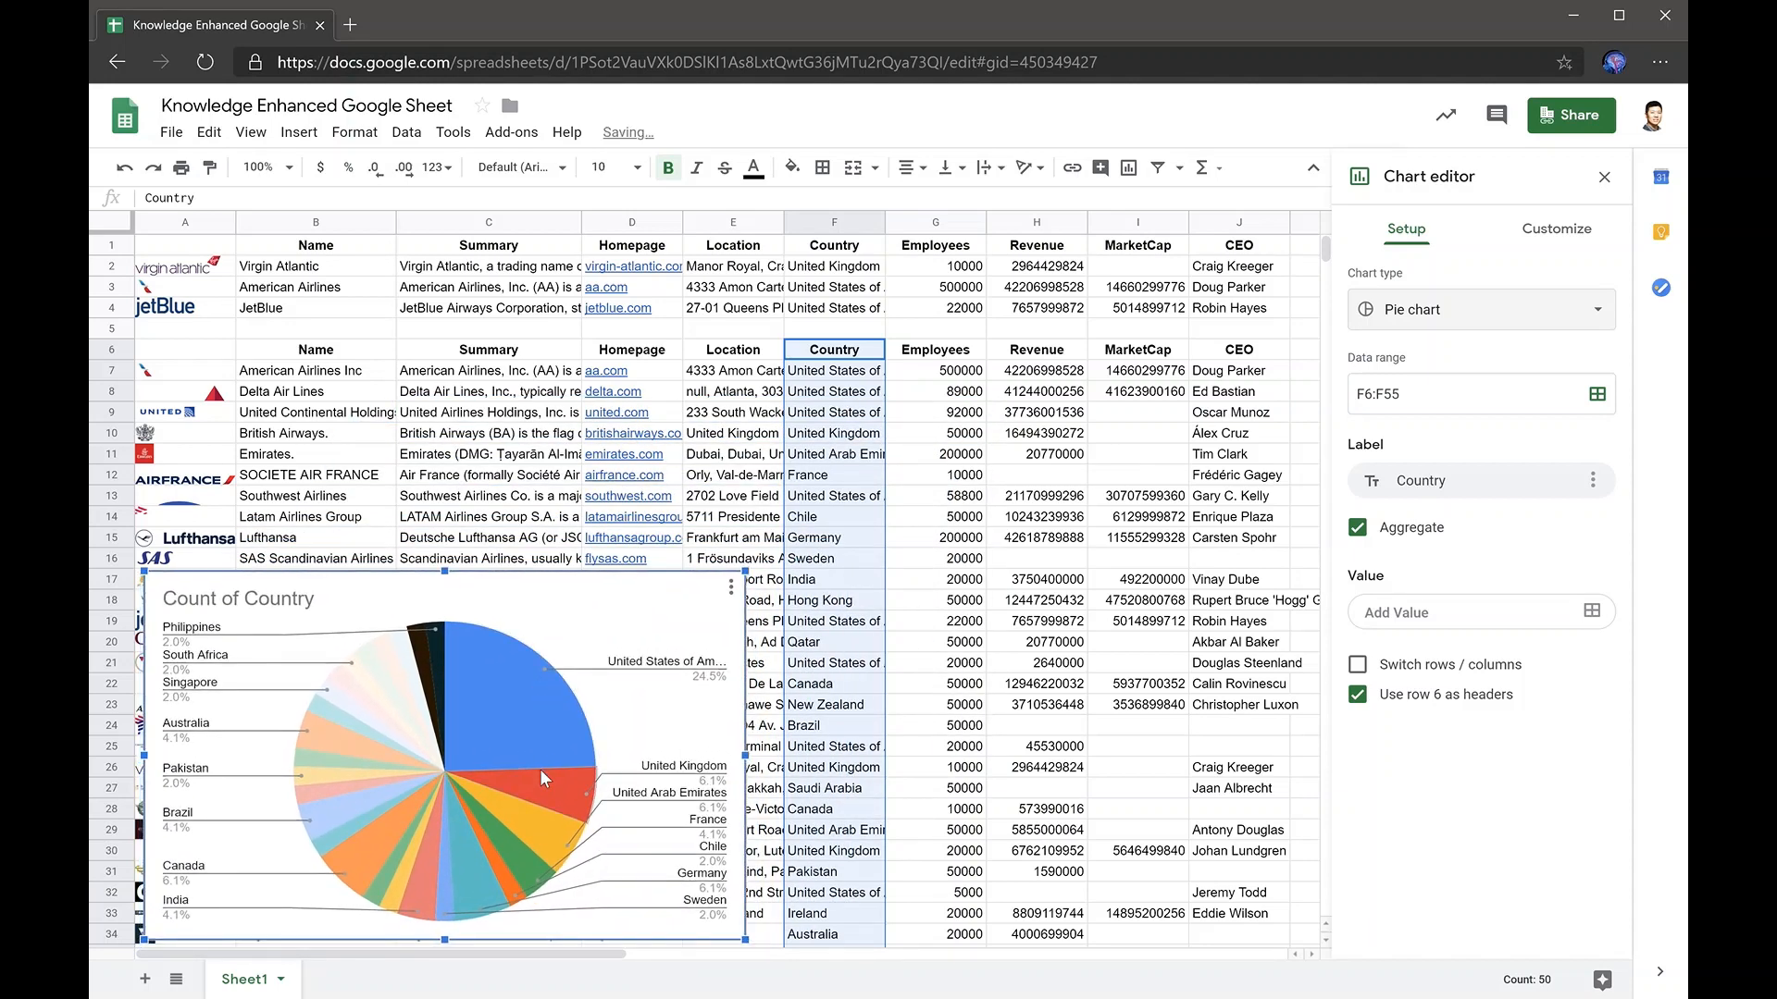
Step: Insert a pie chart using the Name range B6:B55 as labels and the Revenue range H6:H55 as values
click(368, 342)
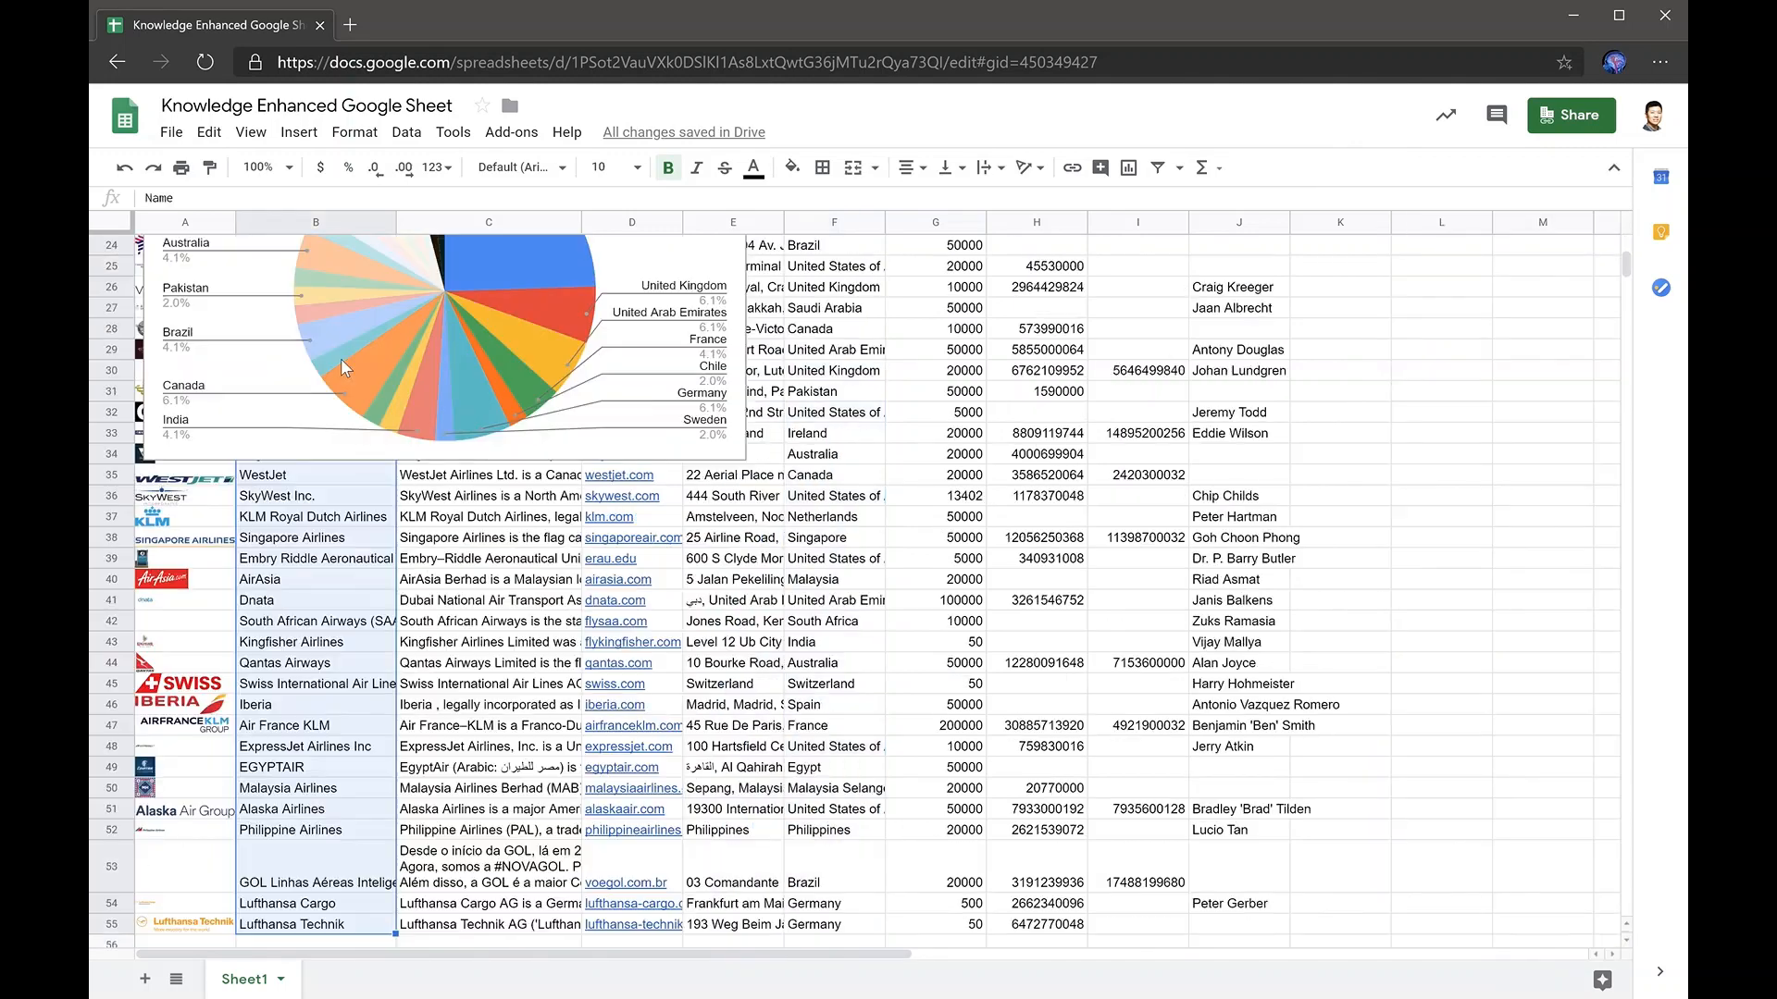
key(ctrl+shift+Down)
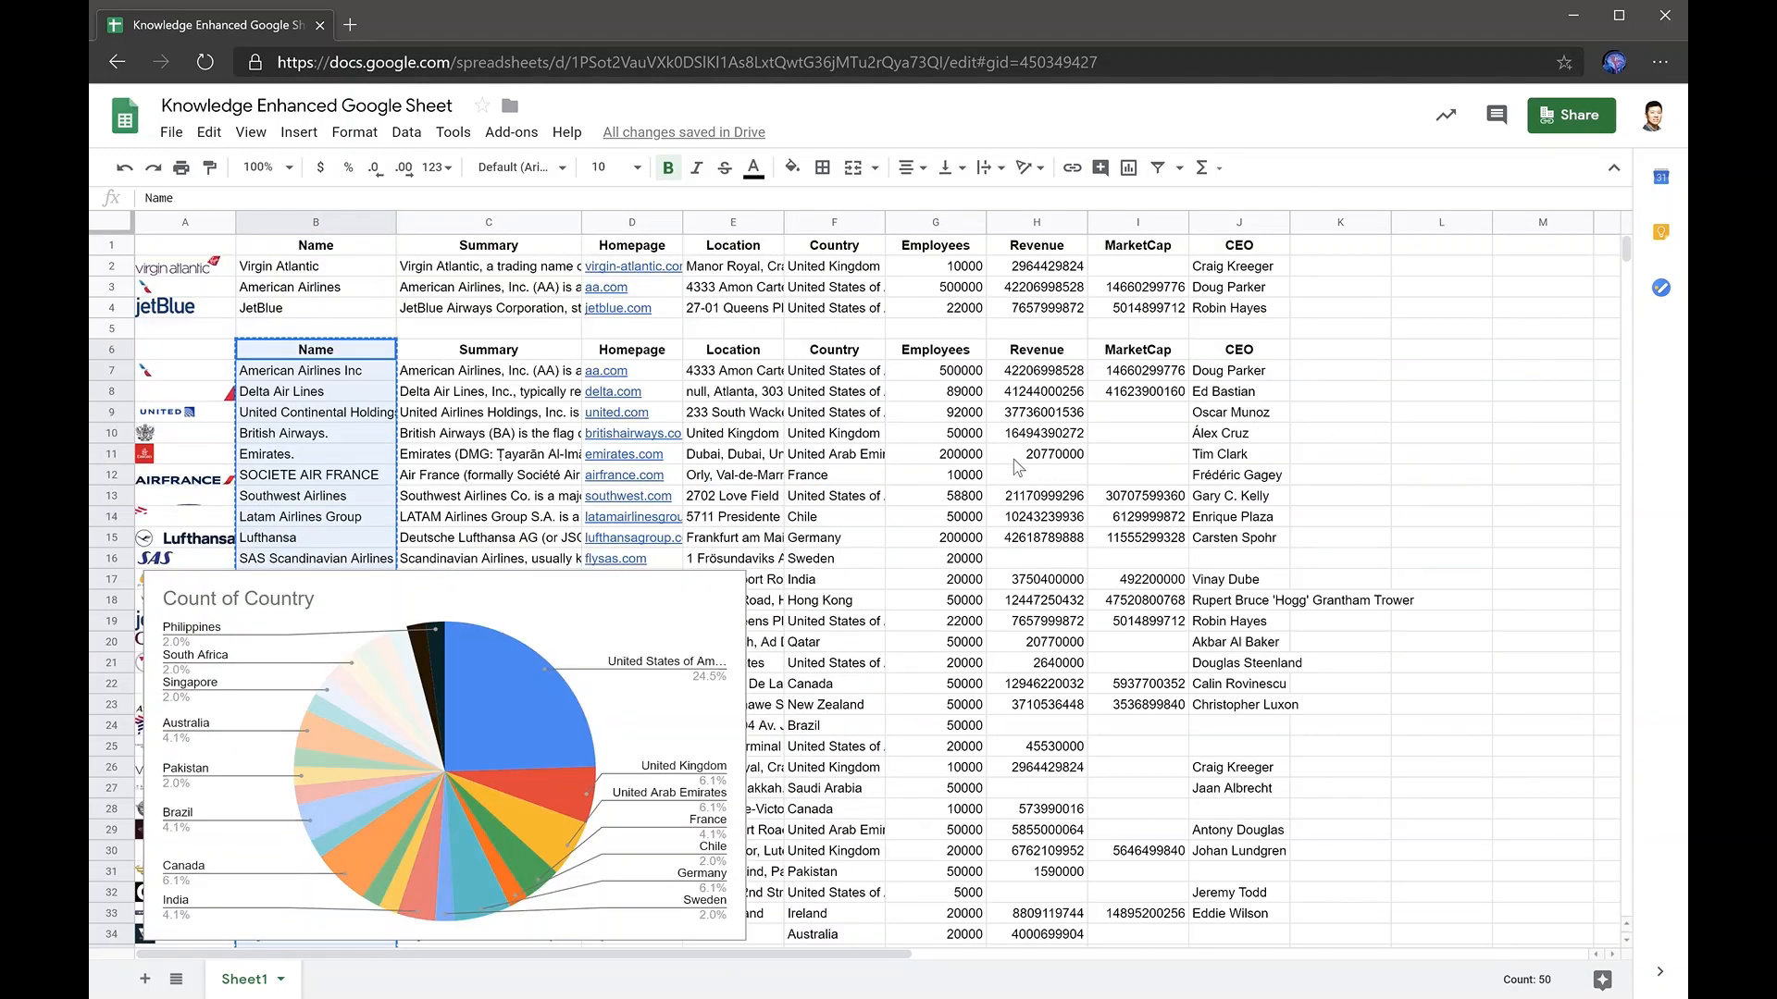
scroll(1018, 468, up, 8)
drag(1046, 353, 1053, 683)
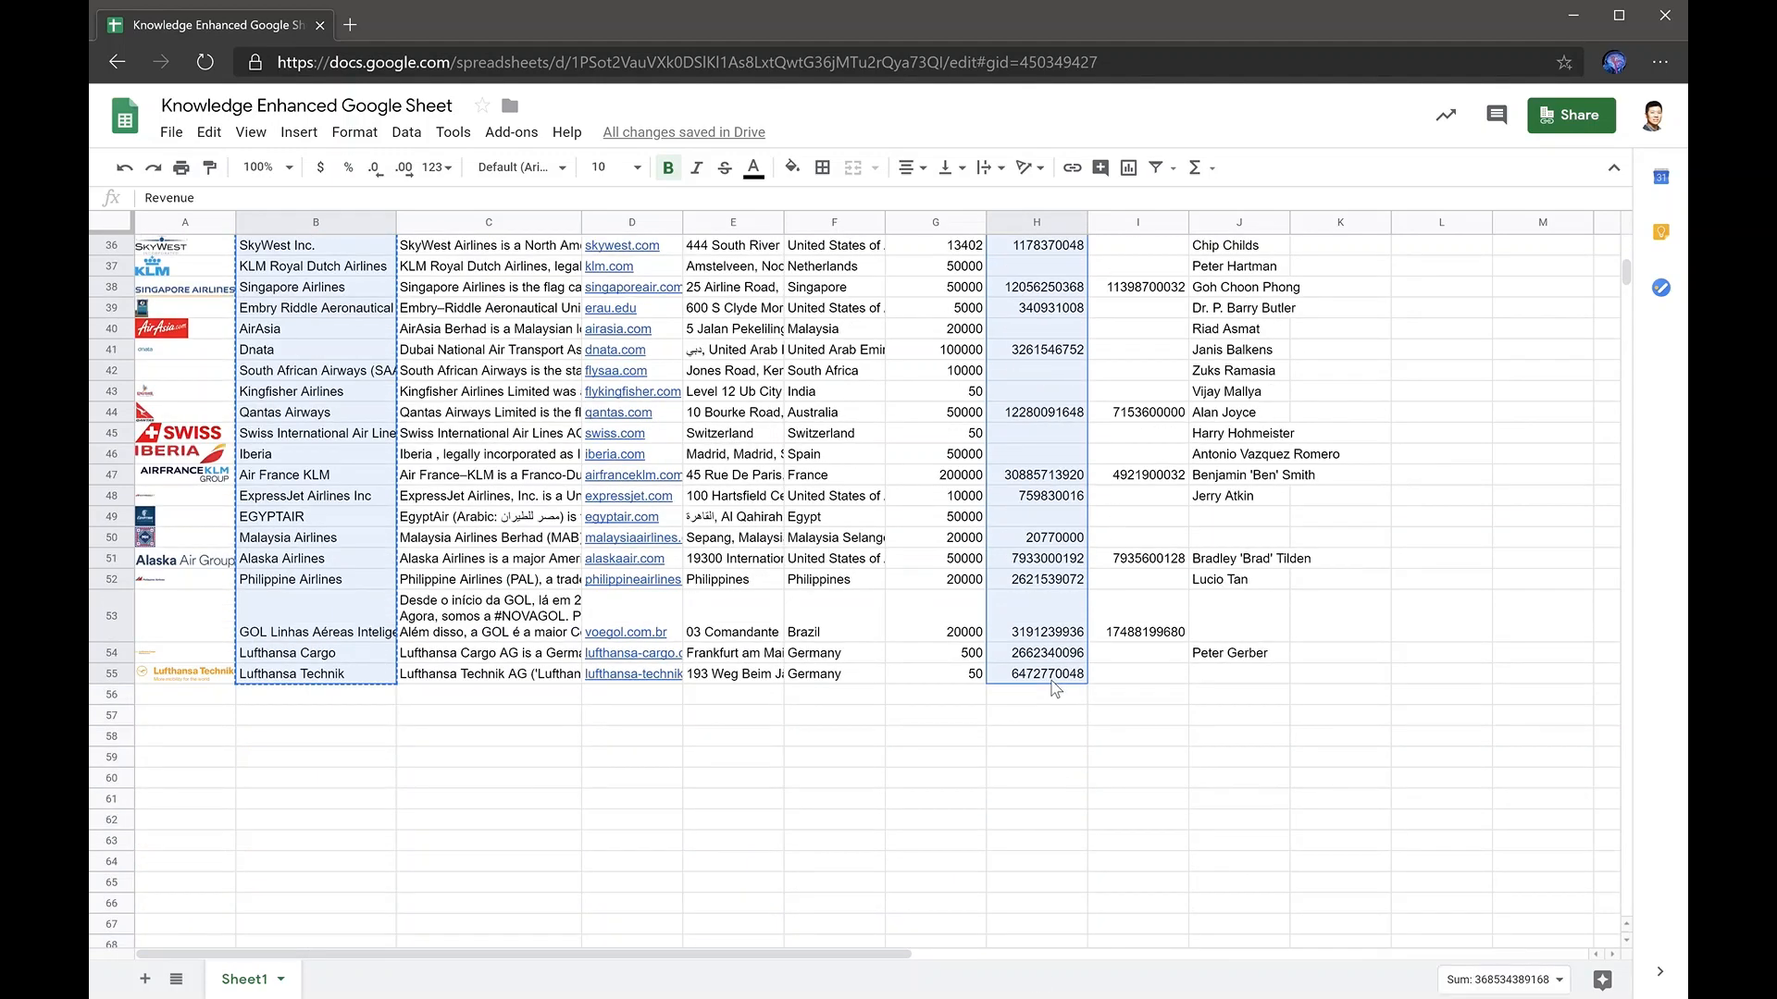
scroll(1024, 625, up, 12)
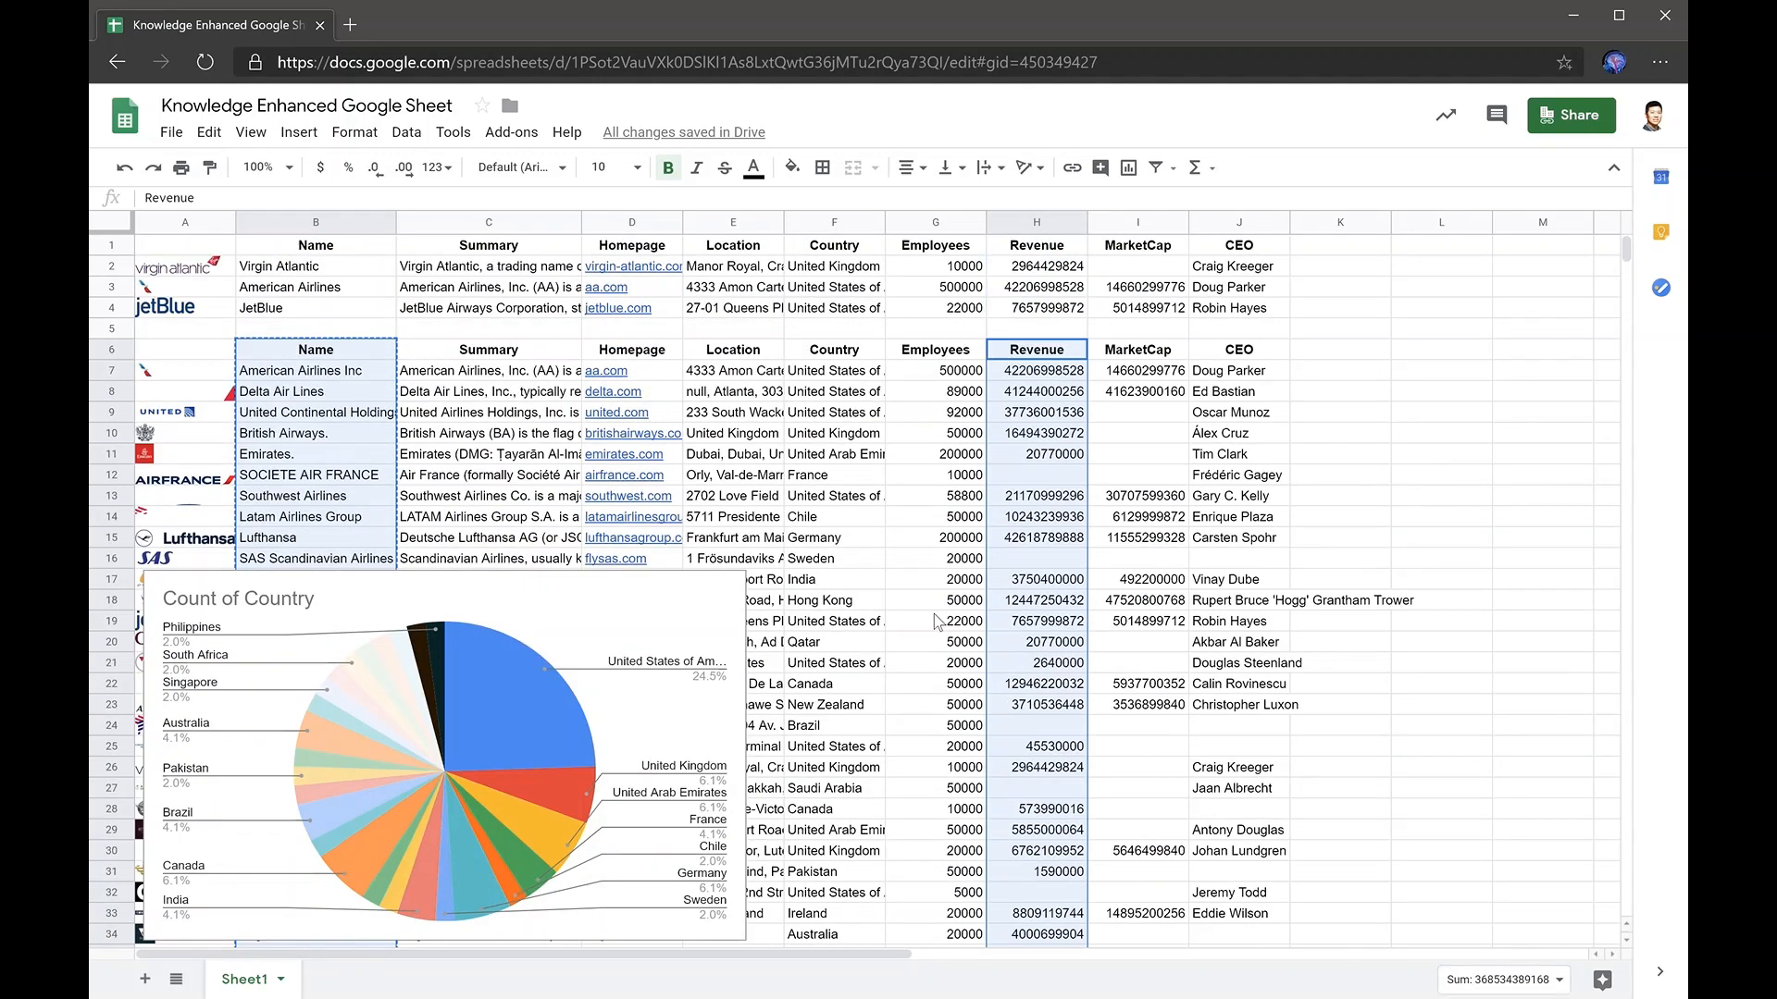
click(300, 136)
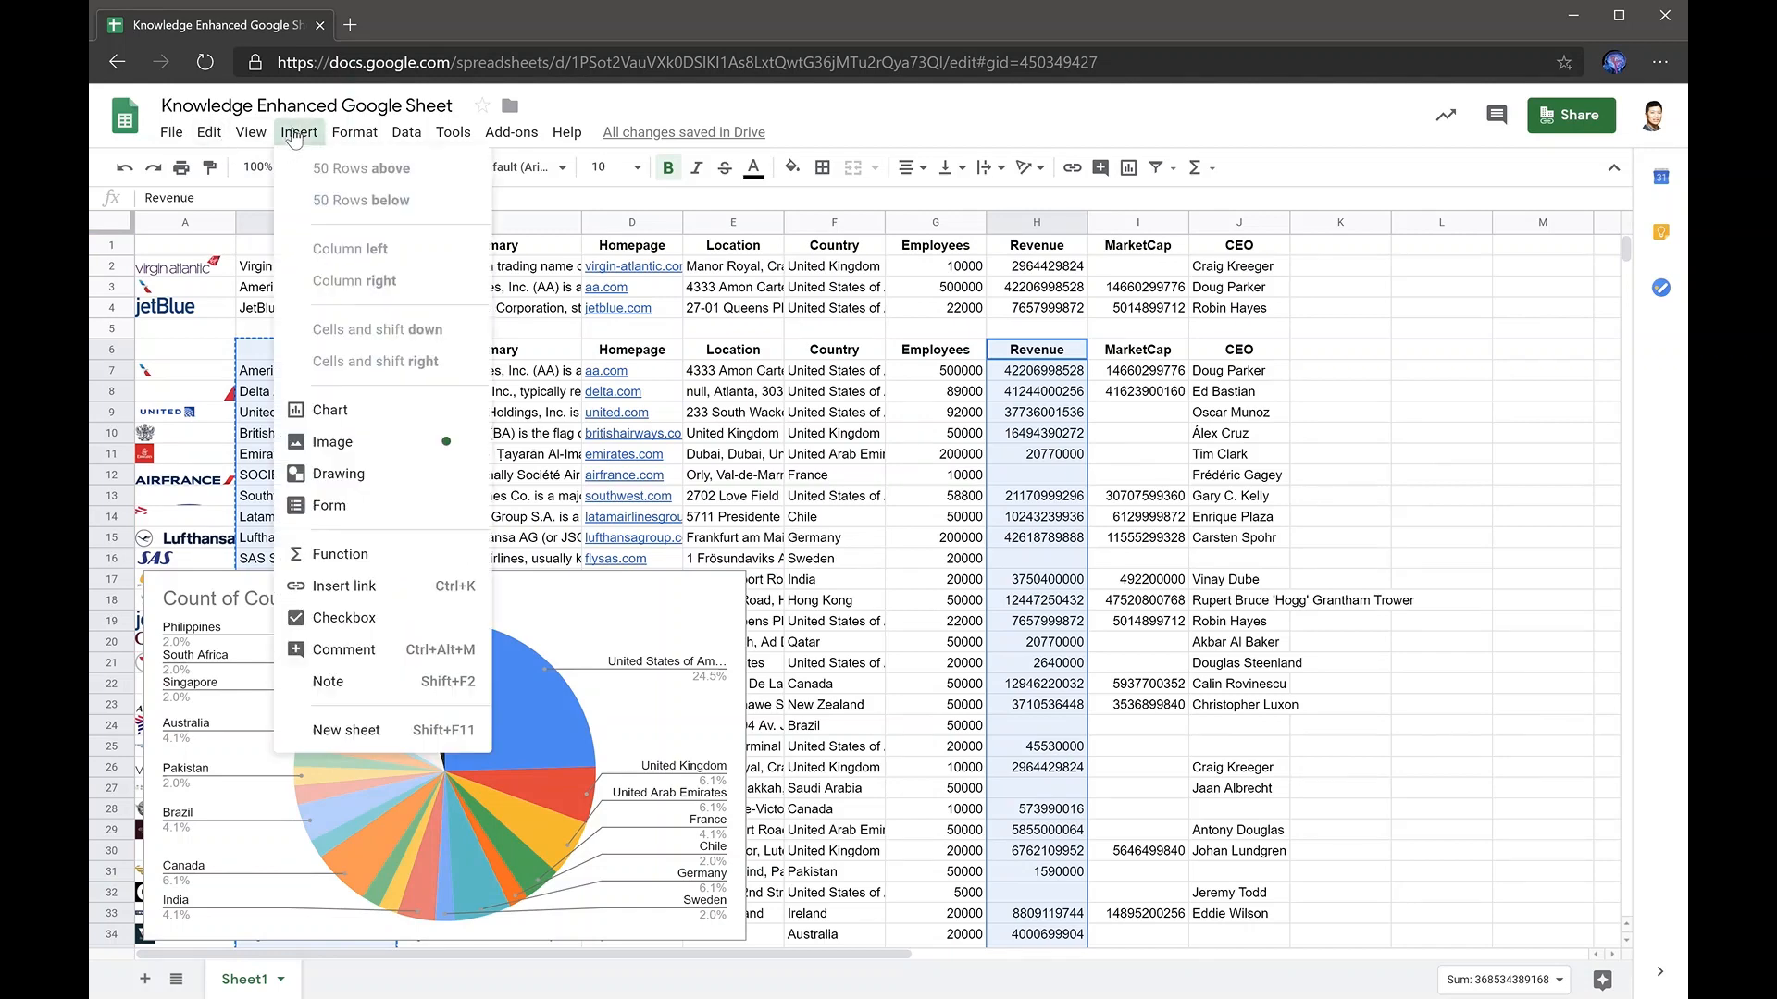
click(366, 410)
click(1480, 313)
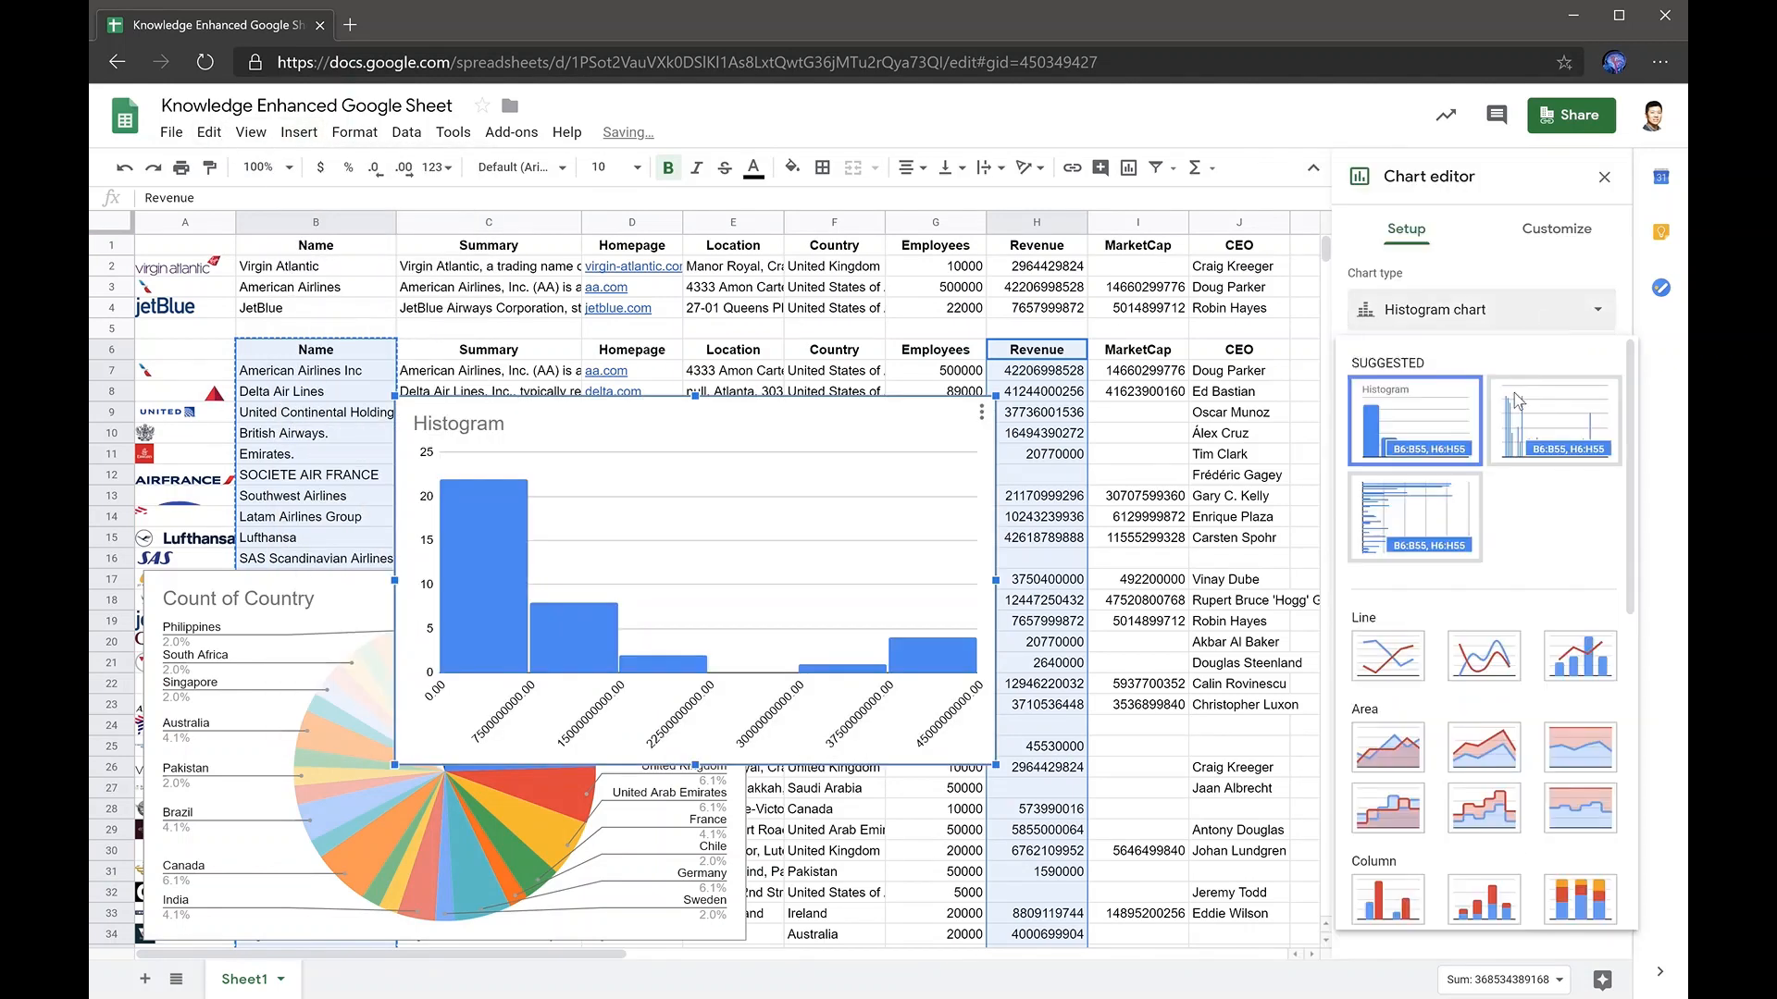
scroll(1573, 647, down, 4)
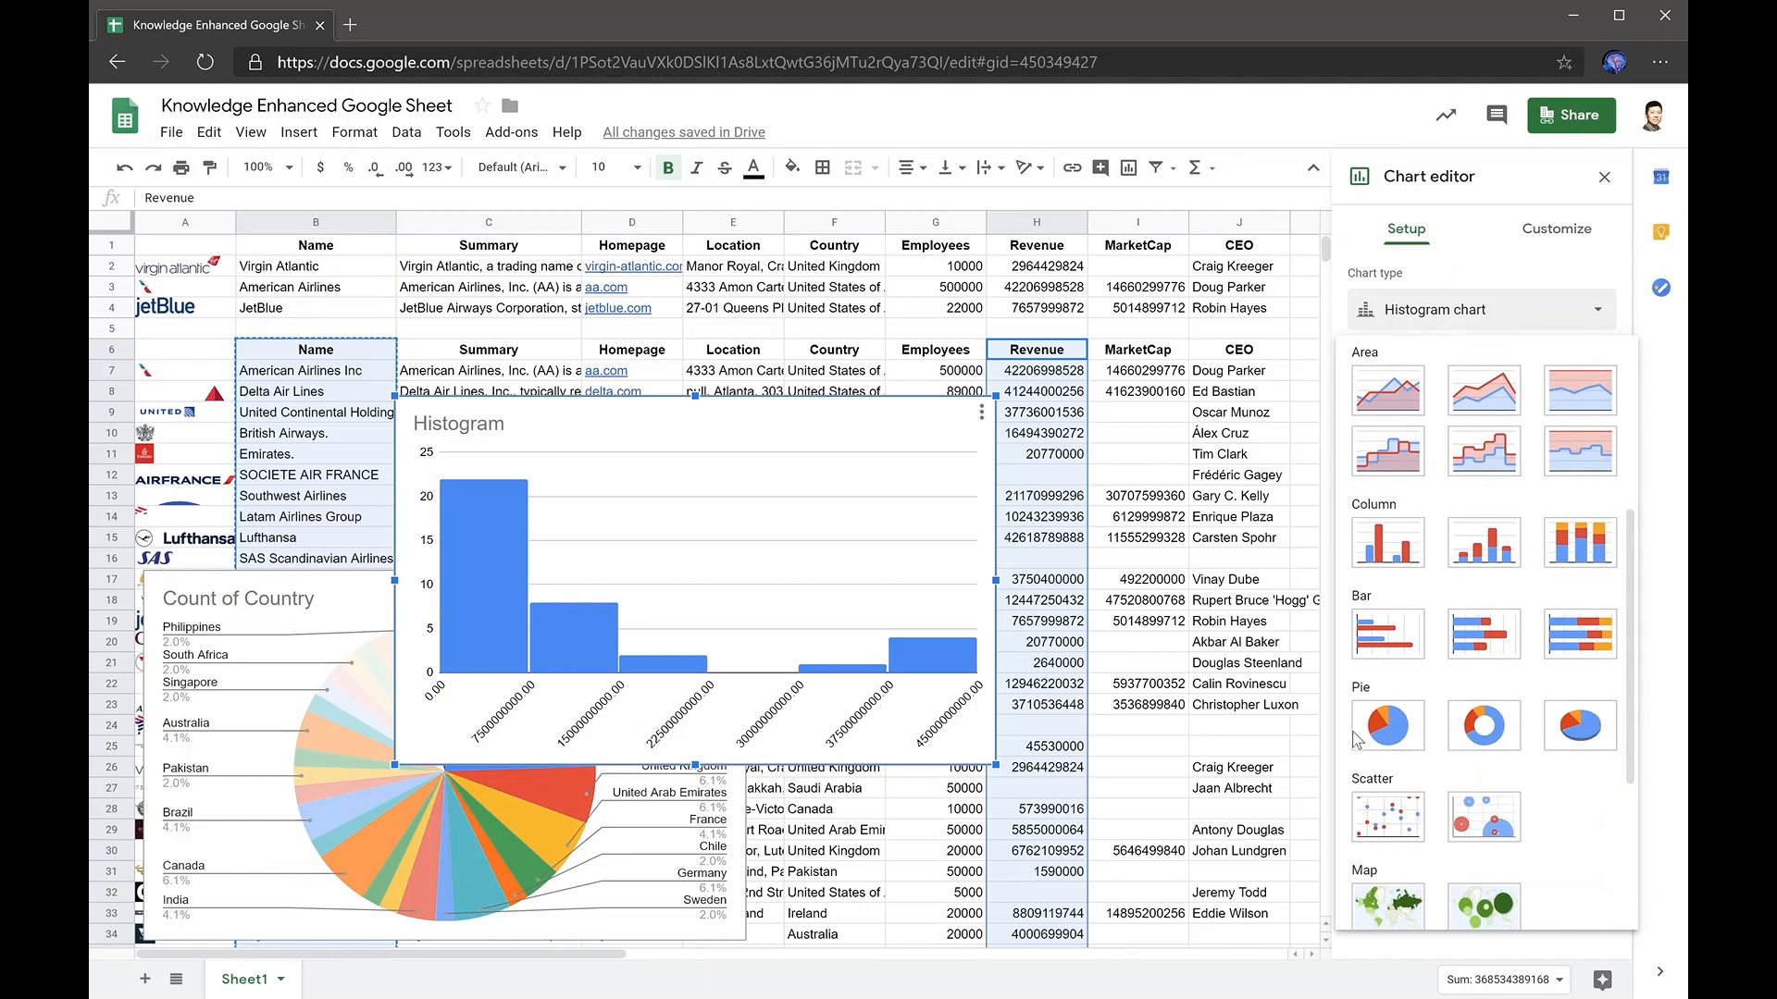
click(1395, 736)
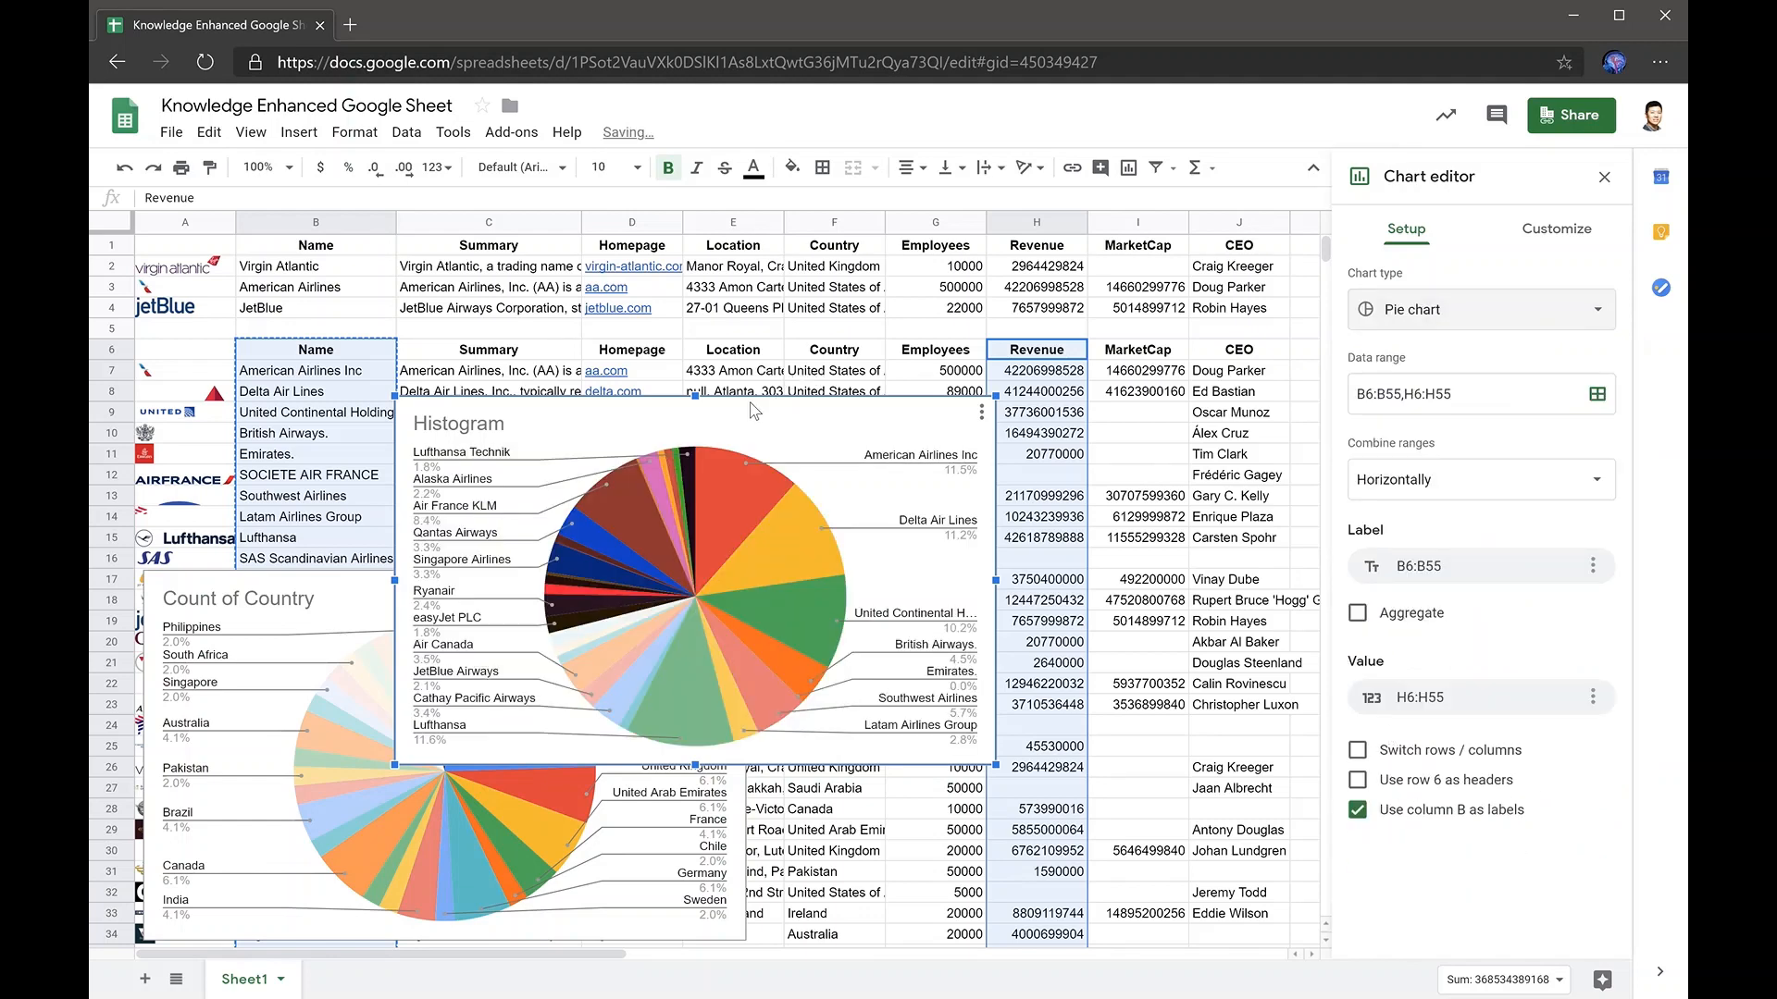
Step: Close the chart editor and place the revenue pie chart beside the country chart, starting at column H and aligned with its top edge
drag(801, 435, 1167, 626)
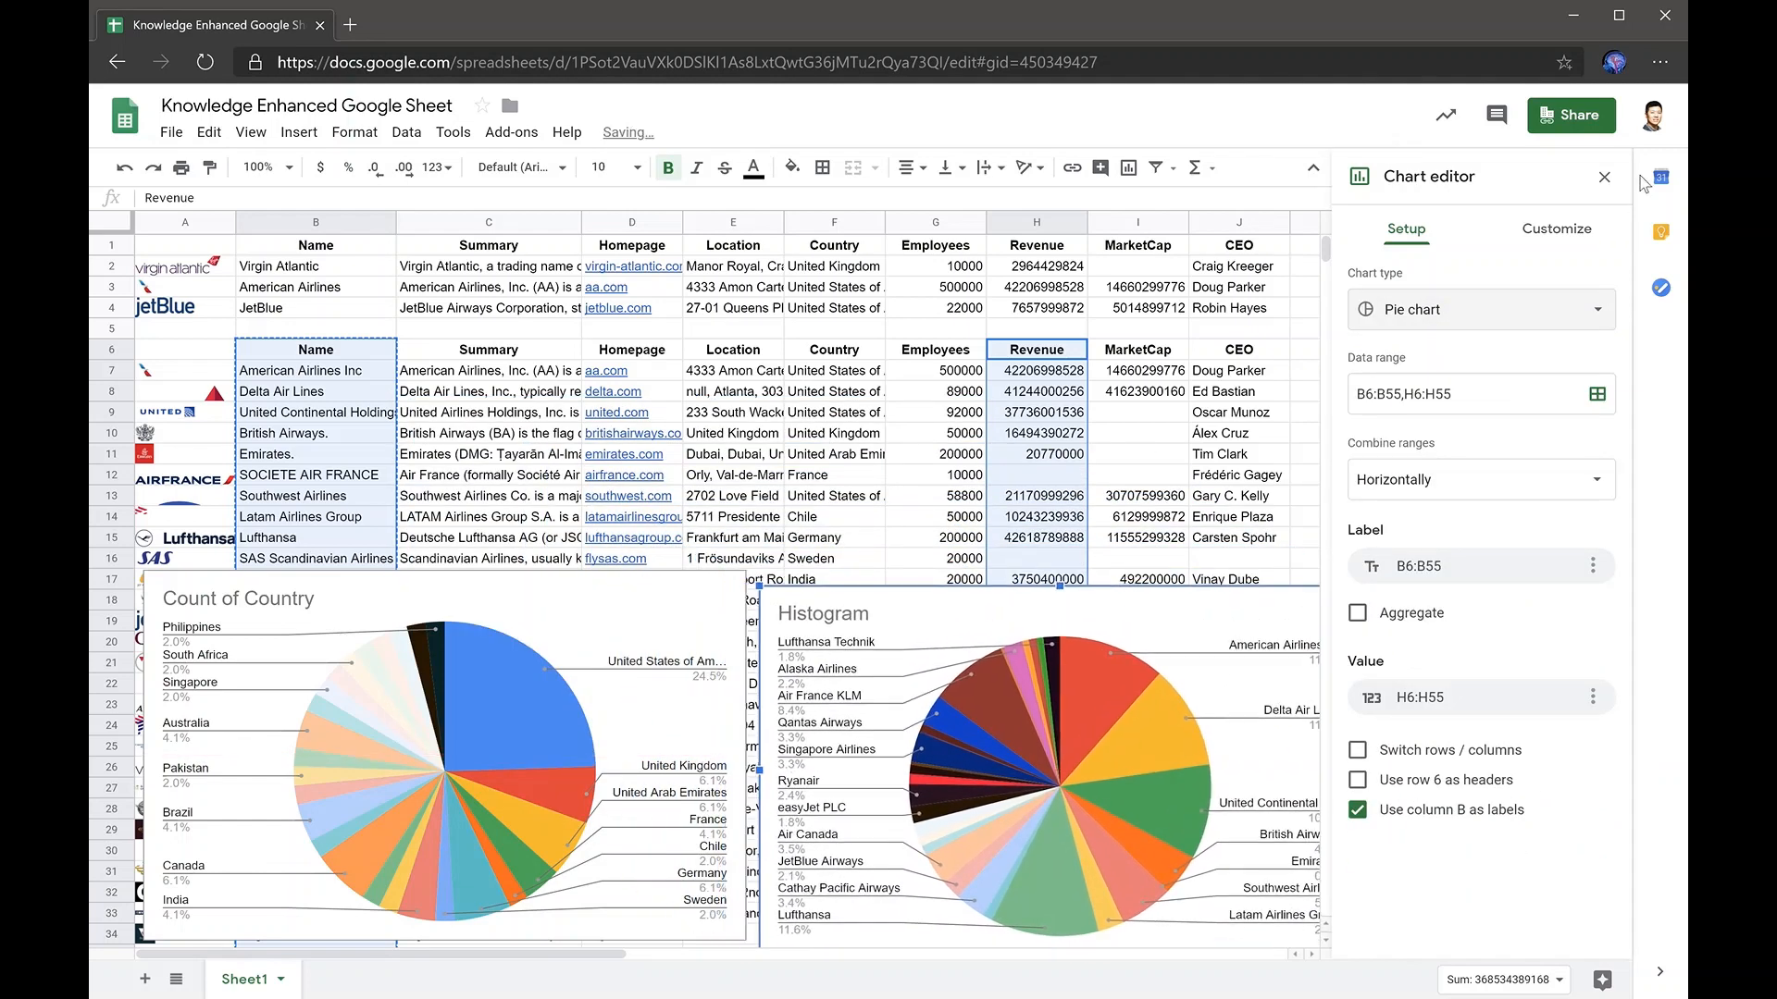
click(1605, 178)
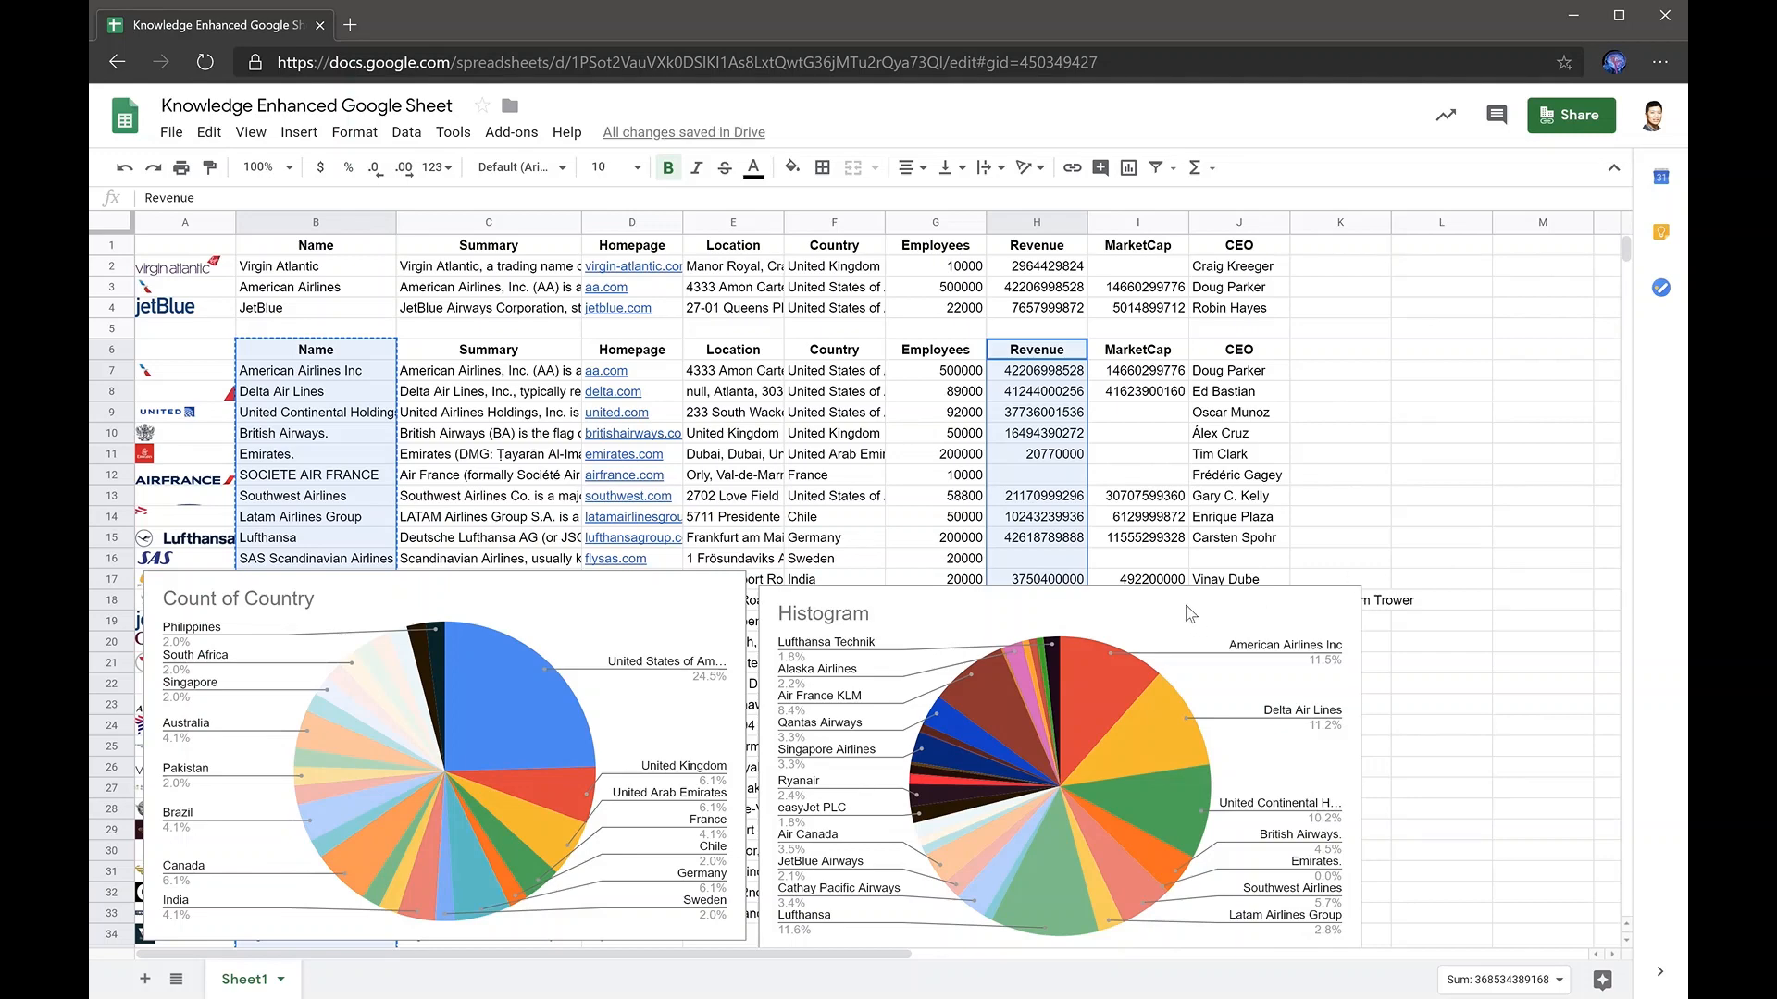
click(1338, 607)
drag(1264, 606, 1453, 601)
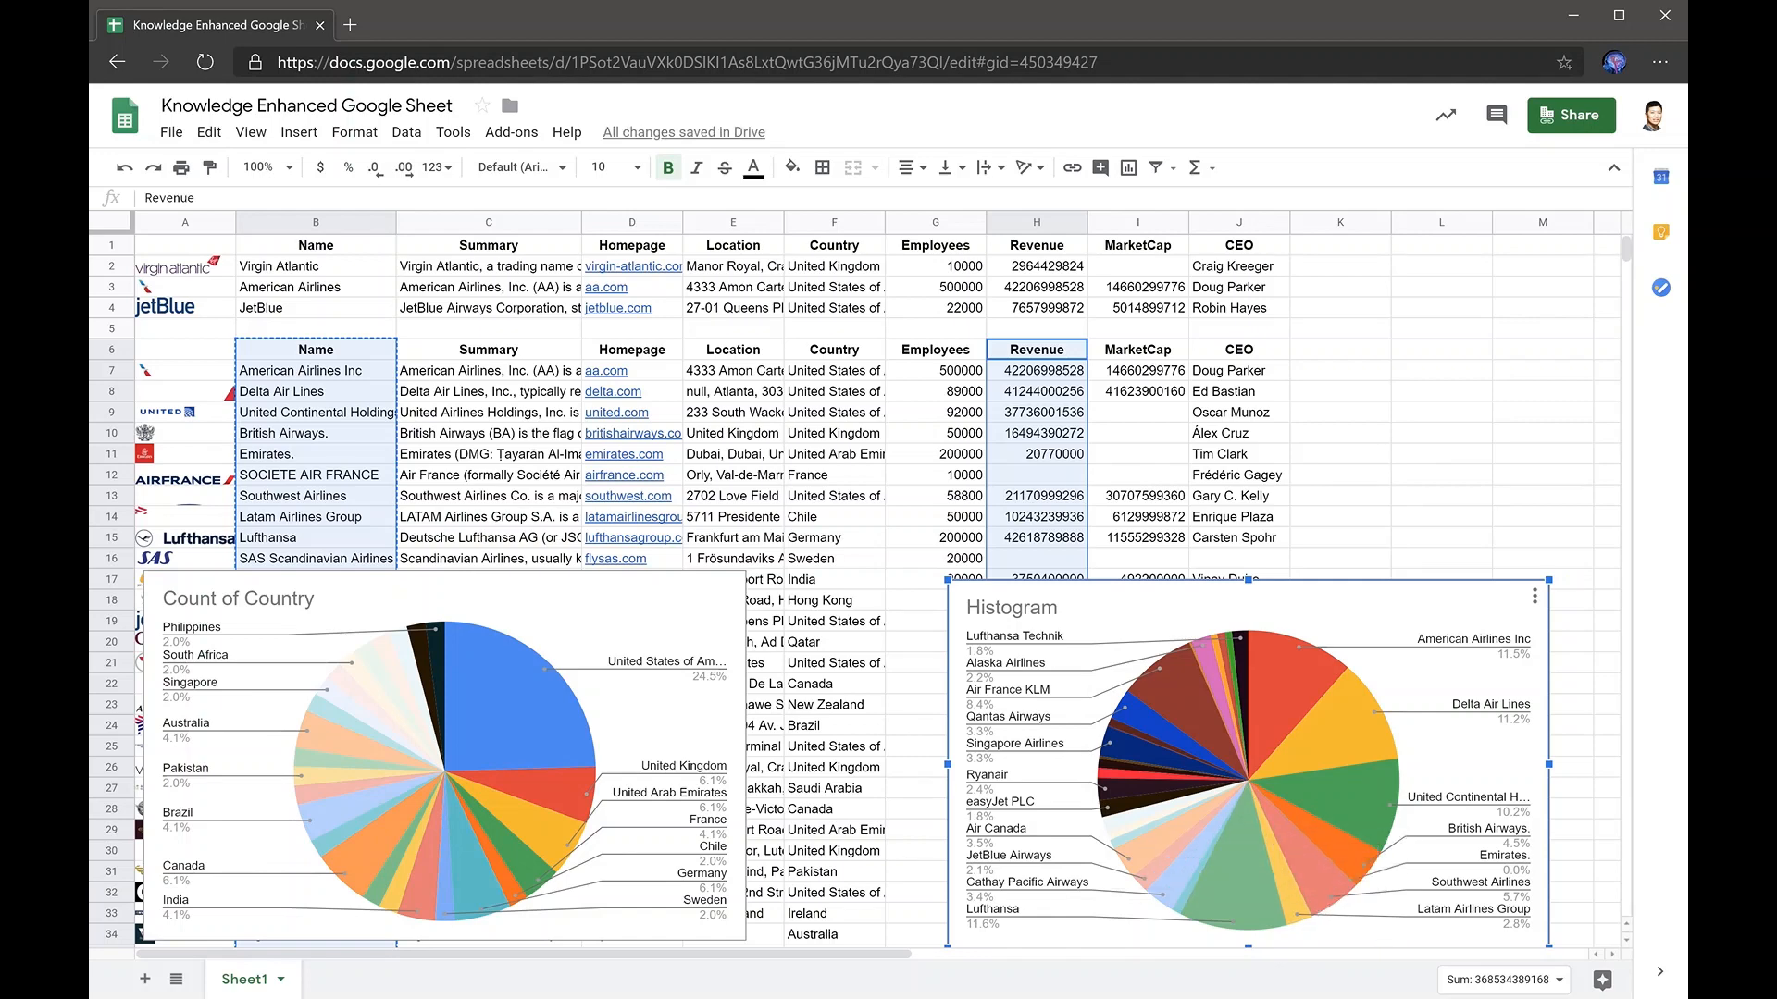
mouse_move(1273, 842)
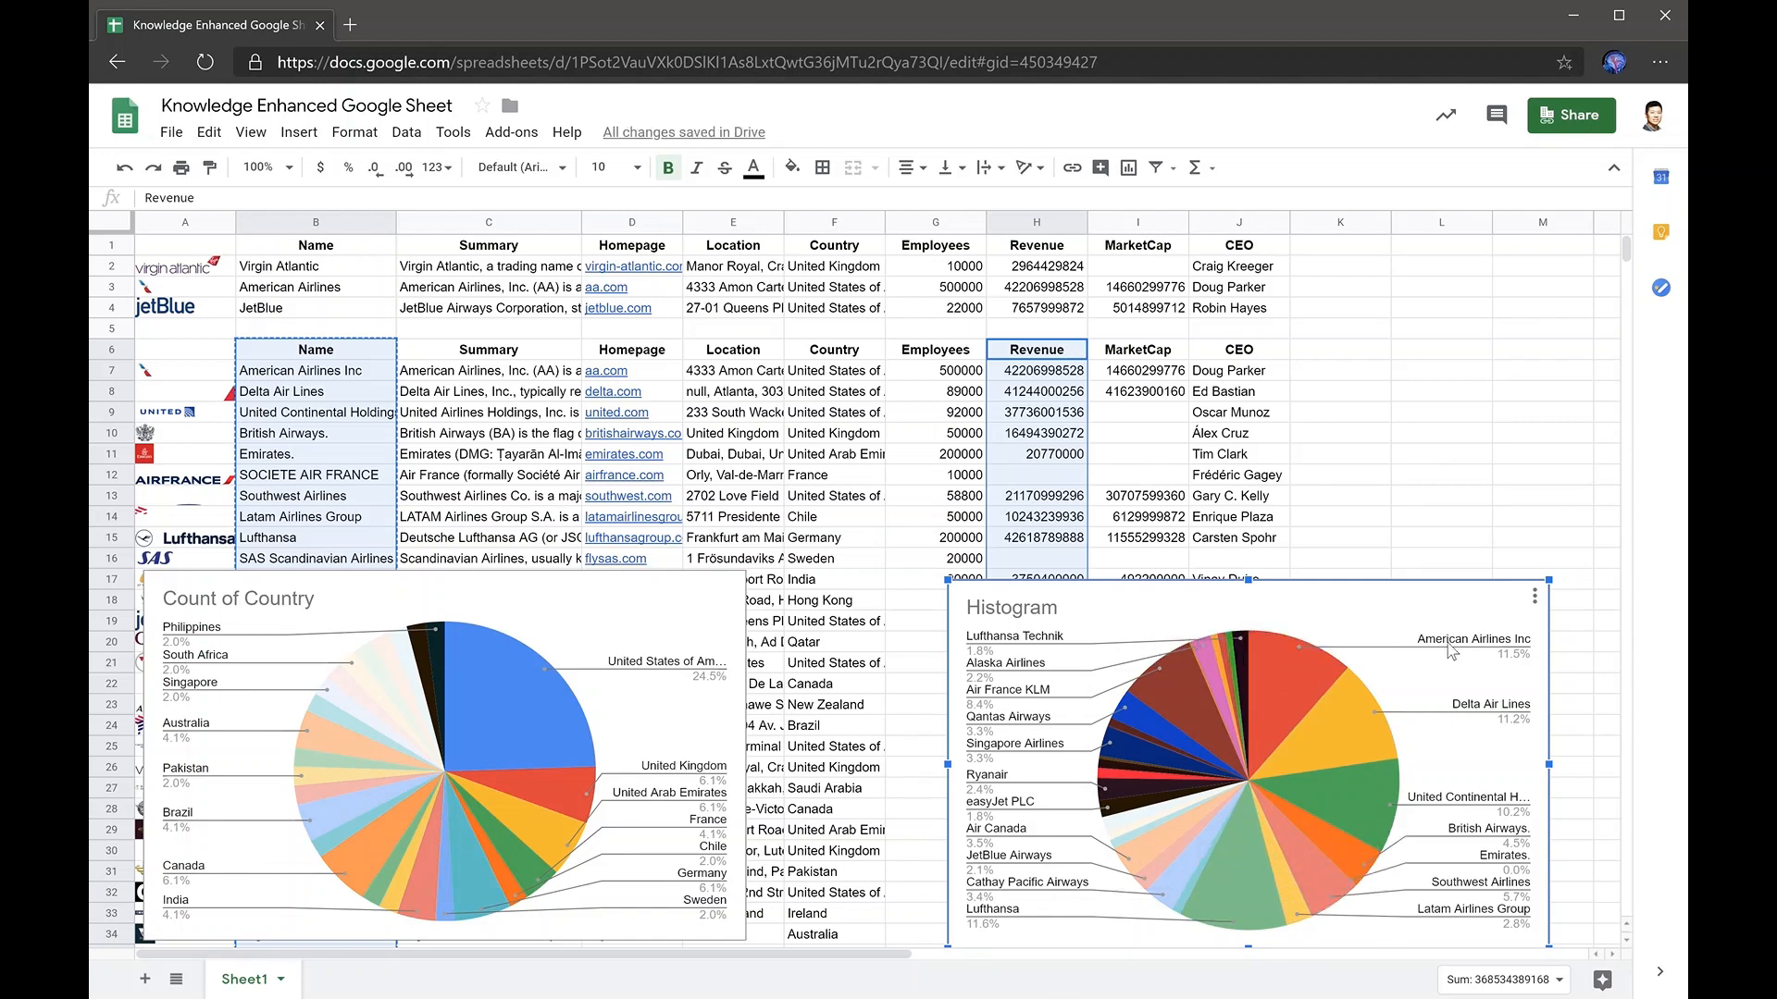
drag(1327, 593, 1363, 583)
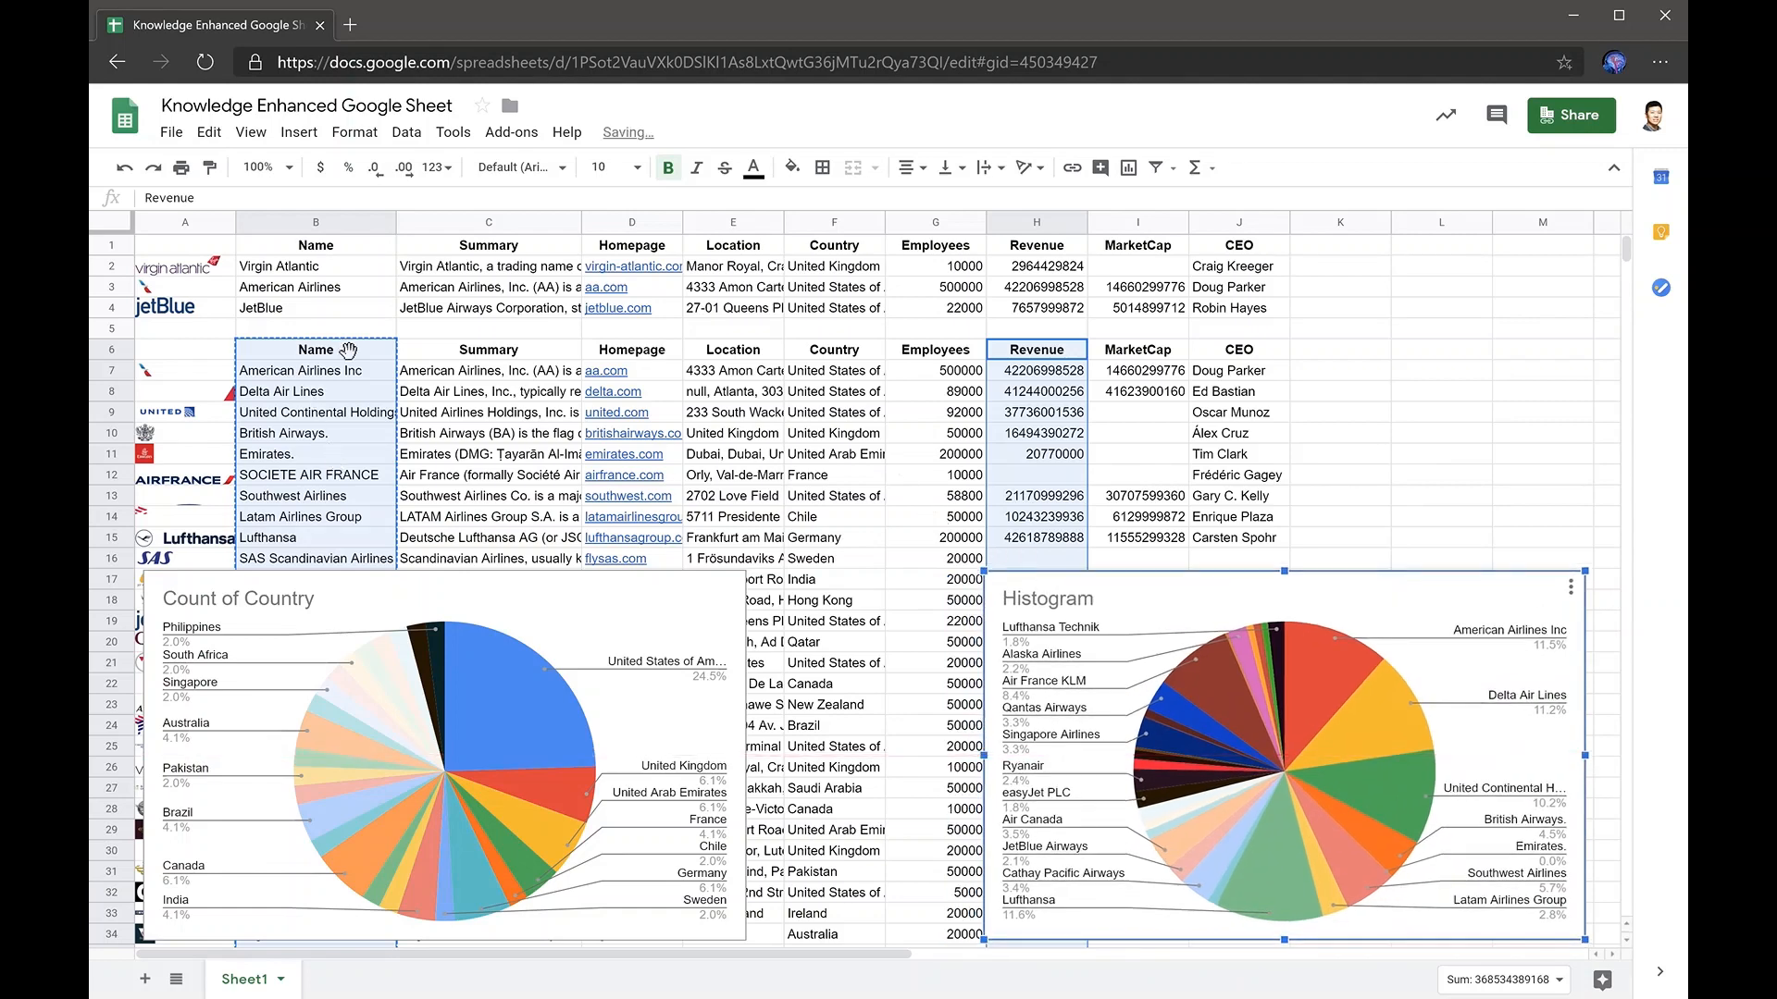
Step: Add the filter nbEmployeesMax<12000 after industries:'airlines' in B7's DQL query
click(311, 372)
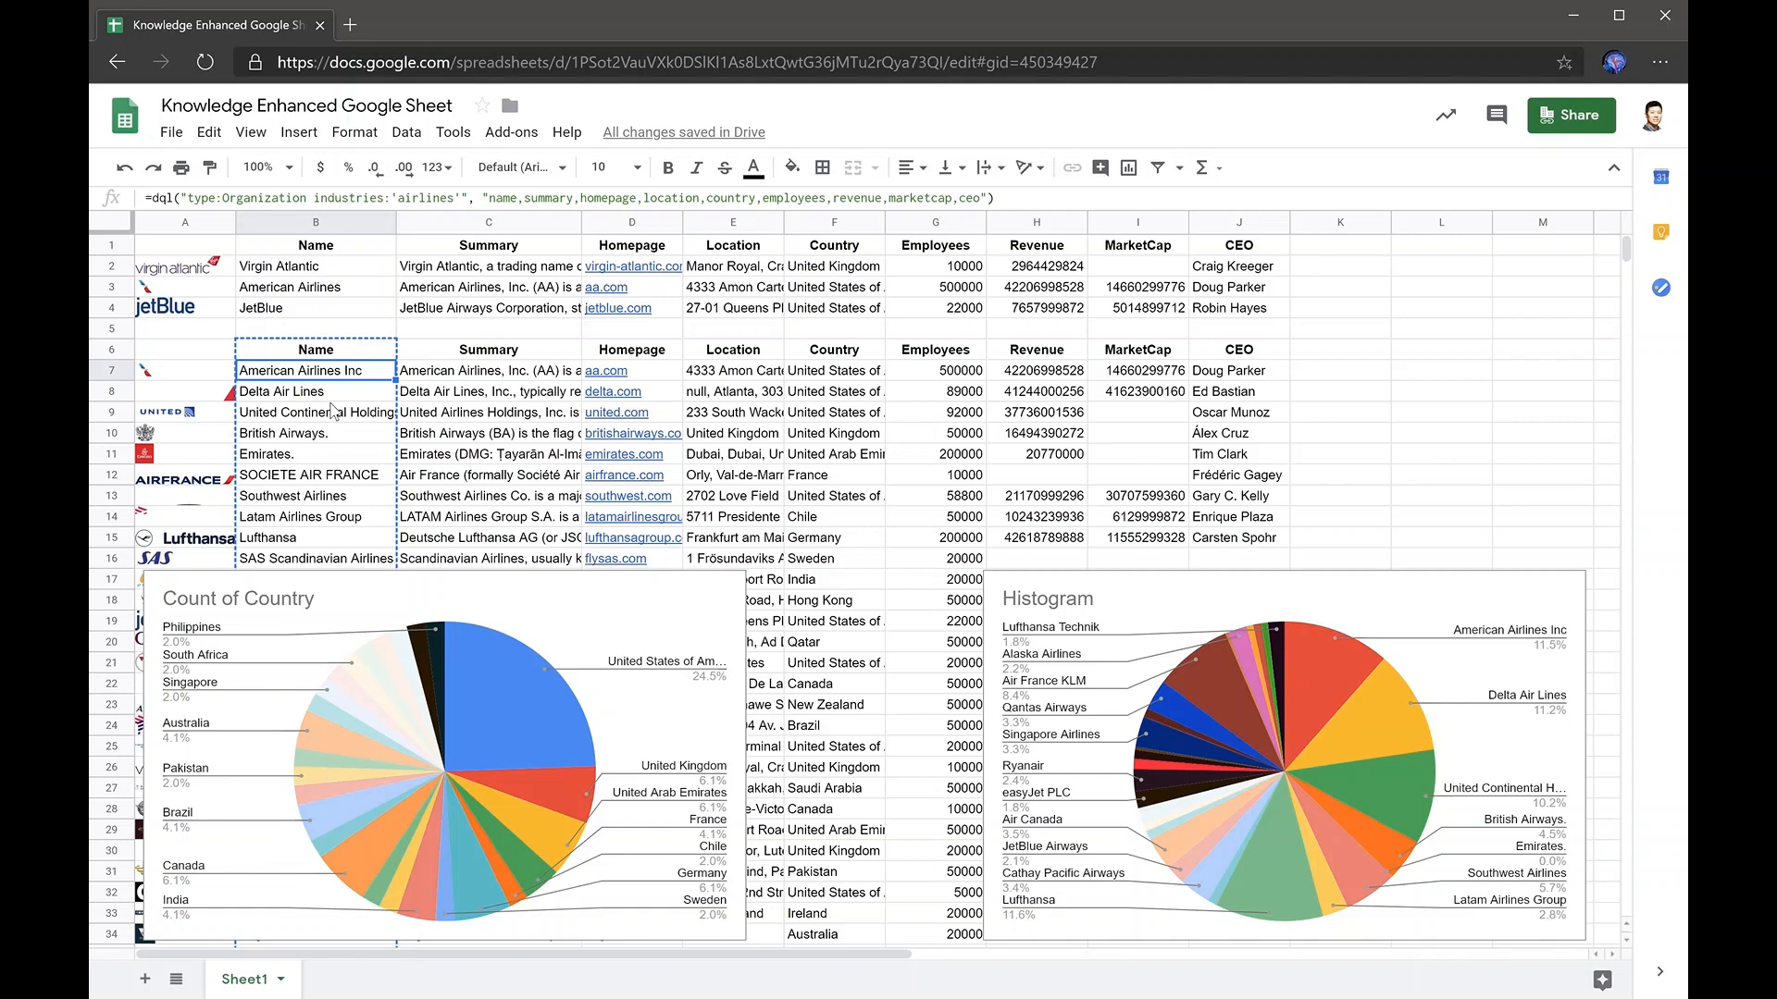
click(470, 200)
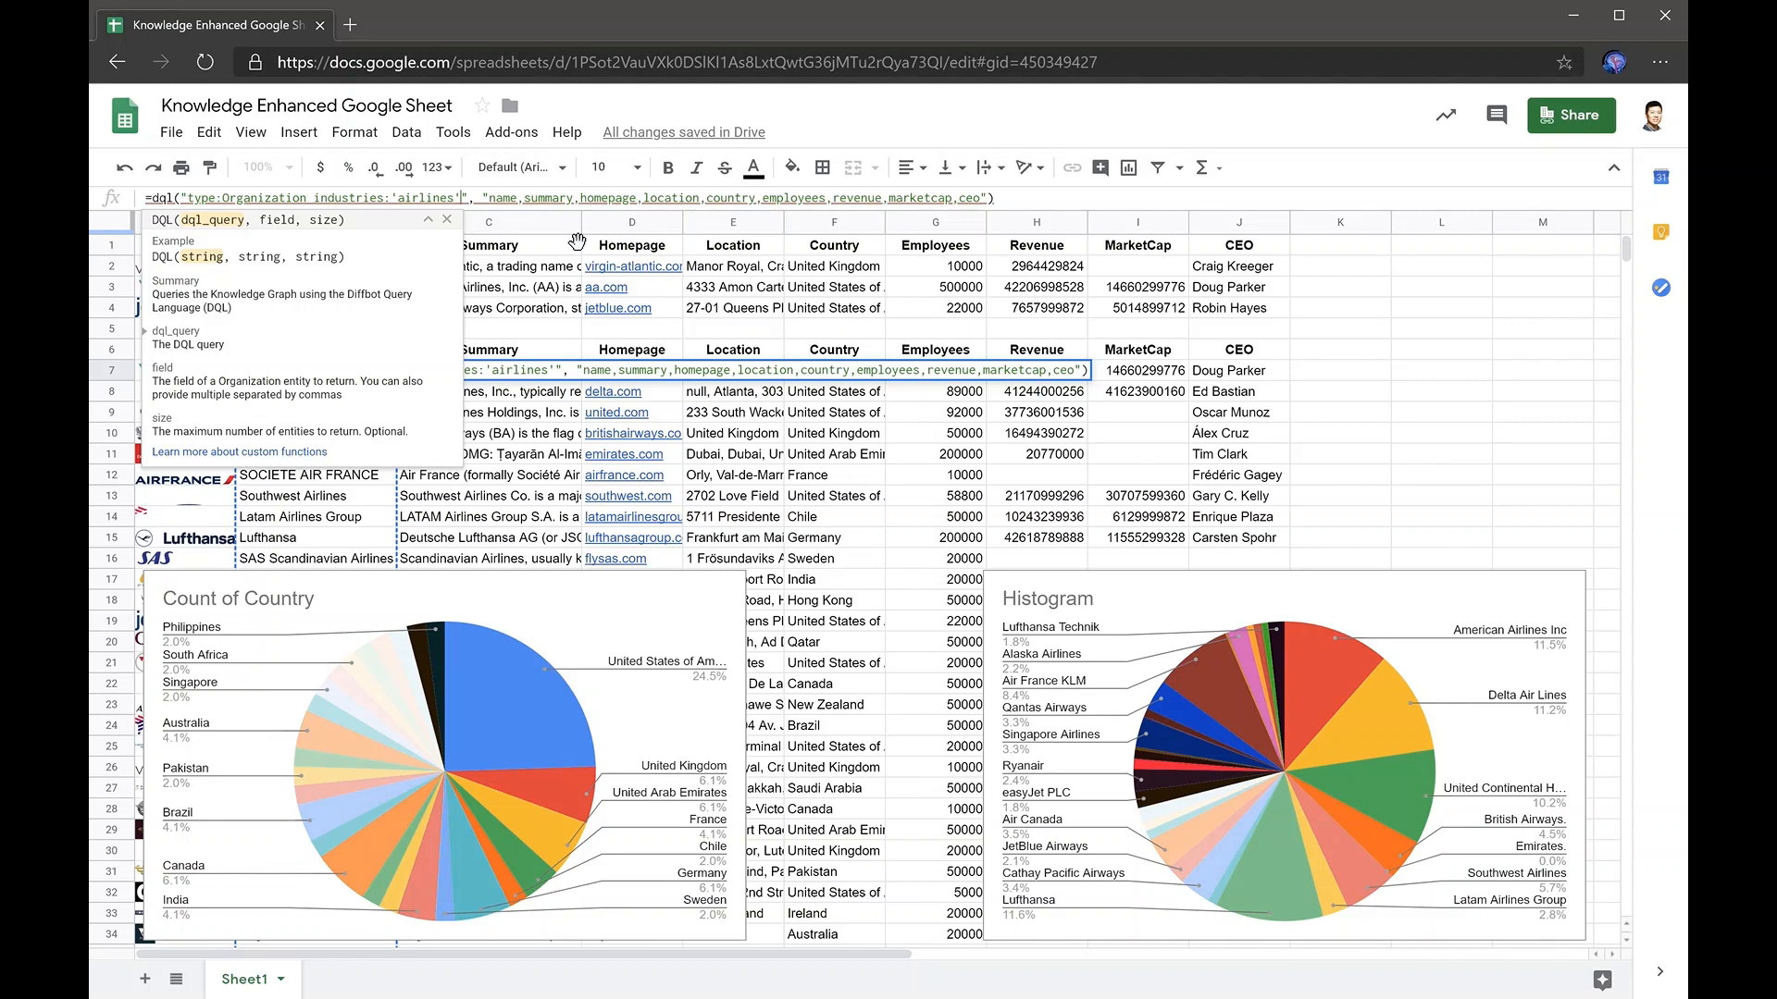
text(nbE)
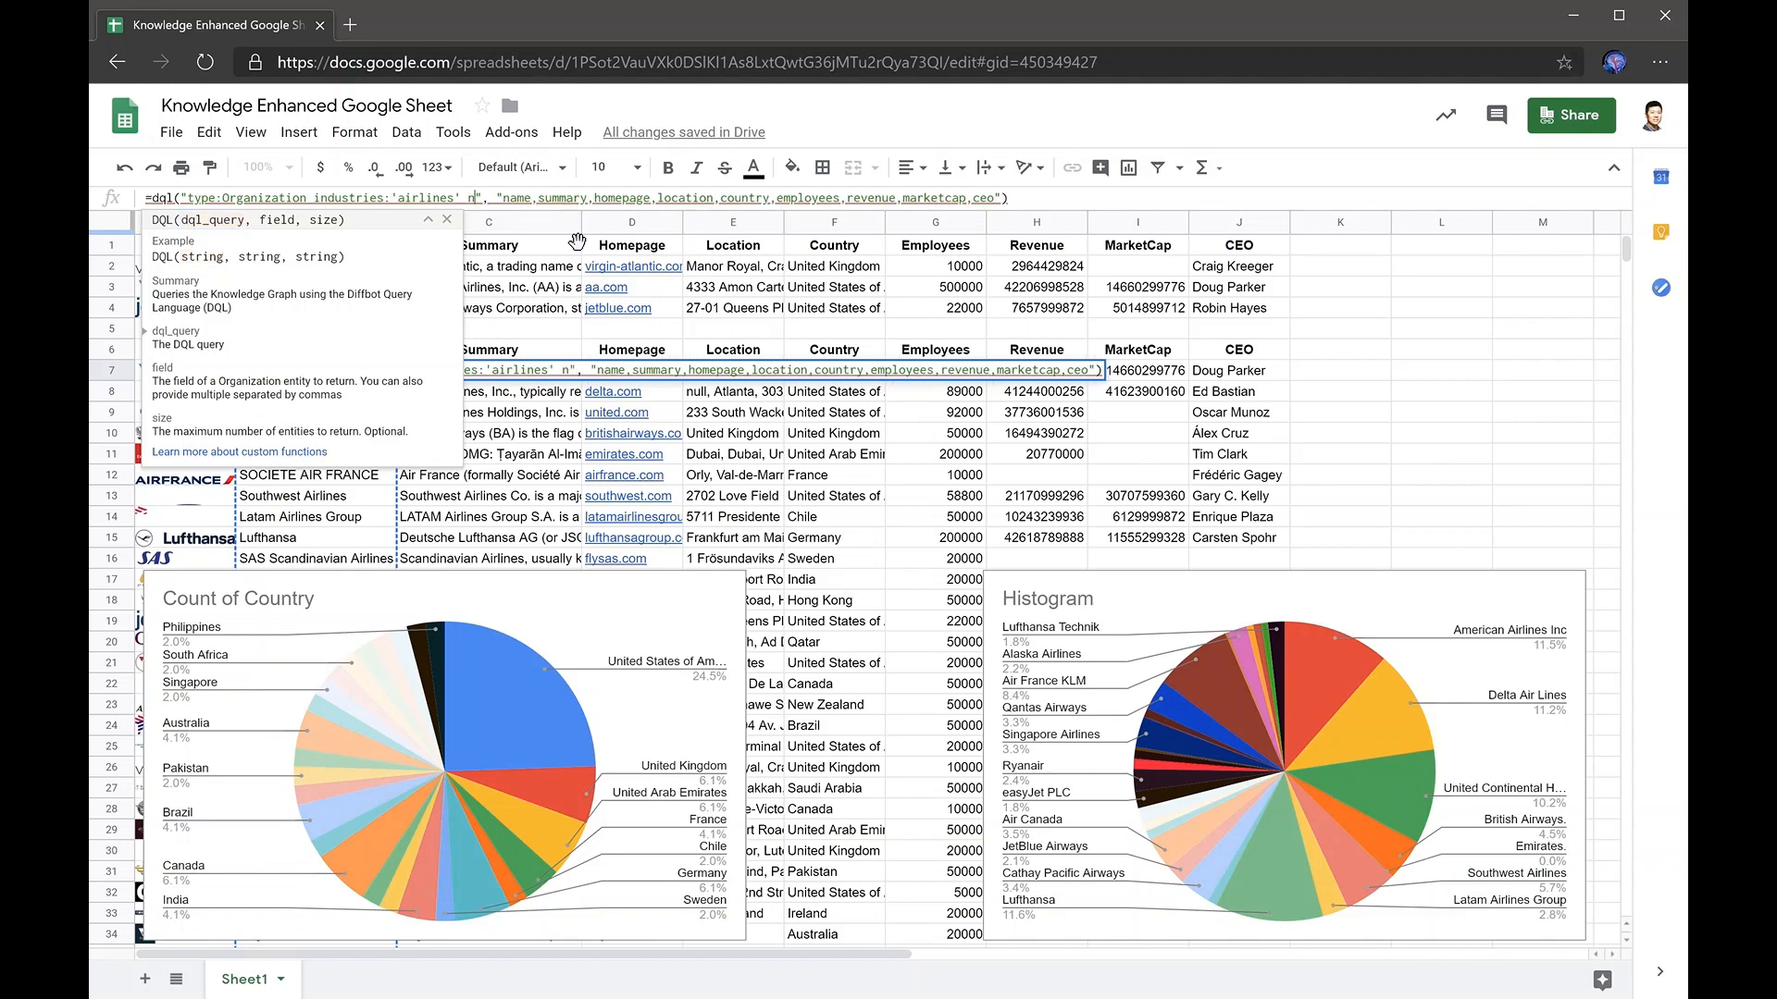
text(mployeesMax)
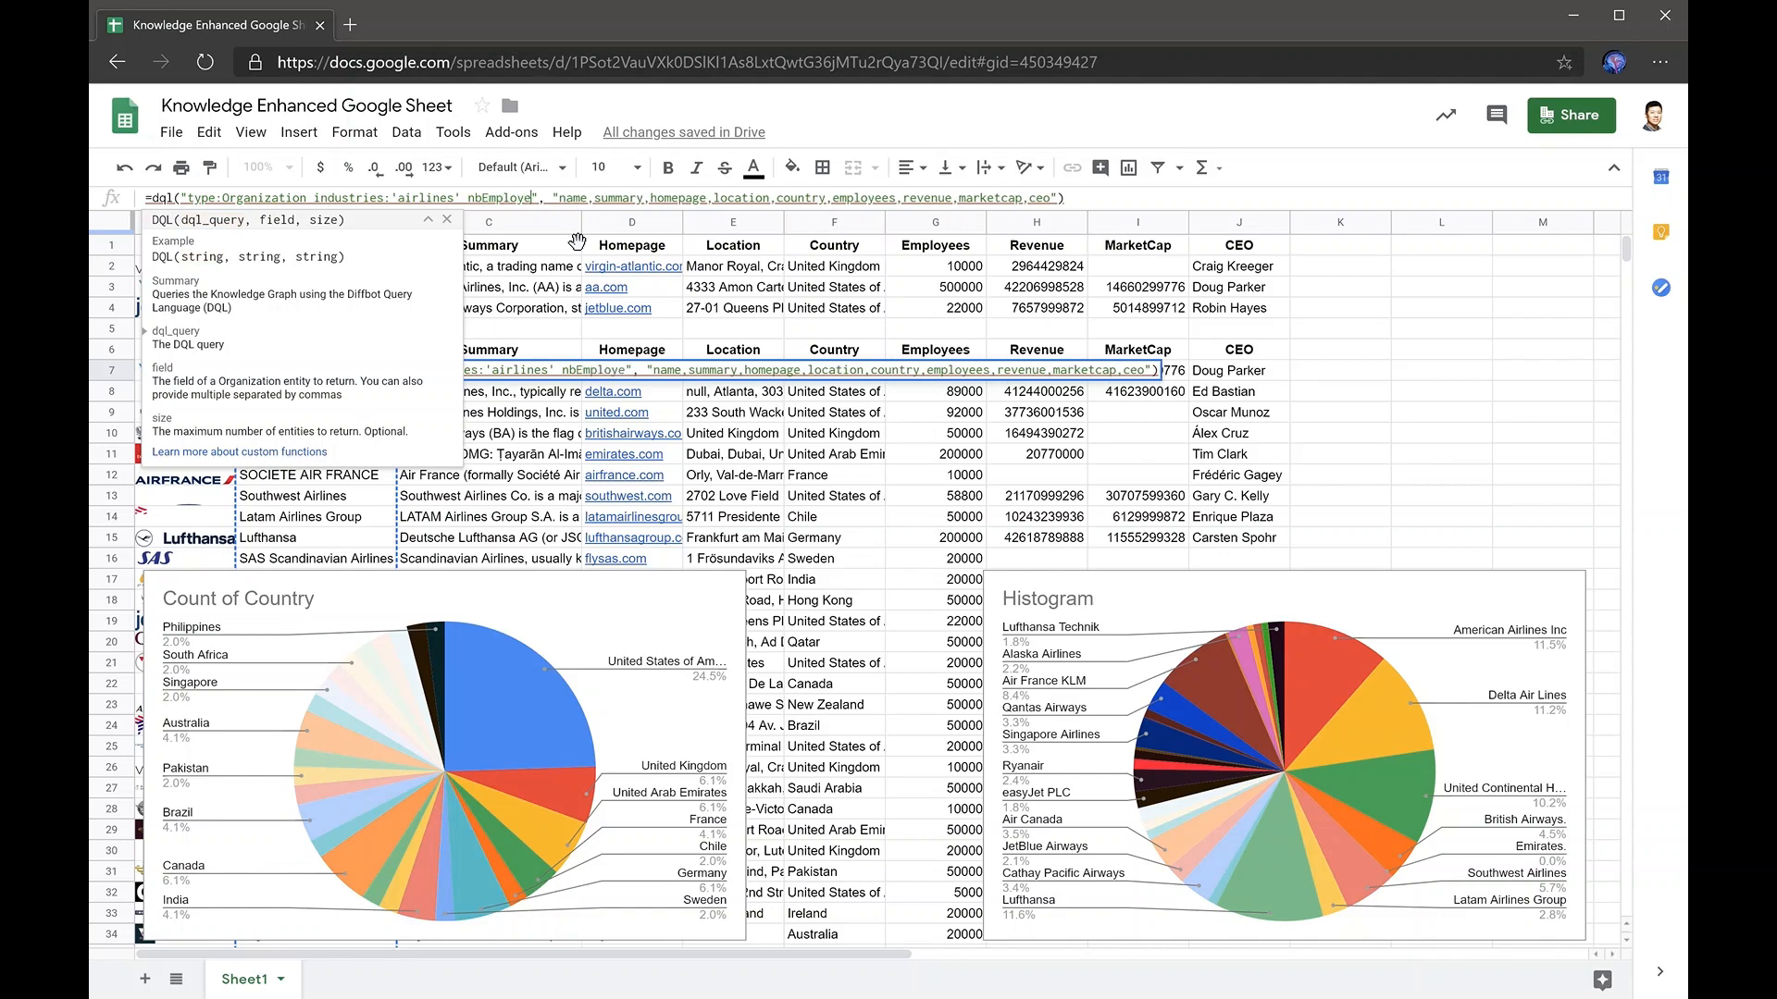
text(<12000)
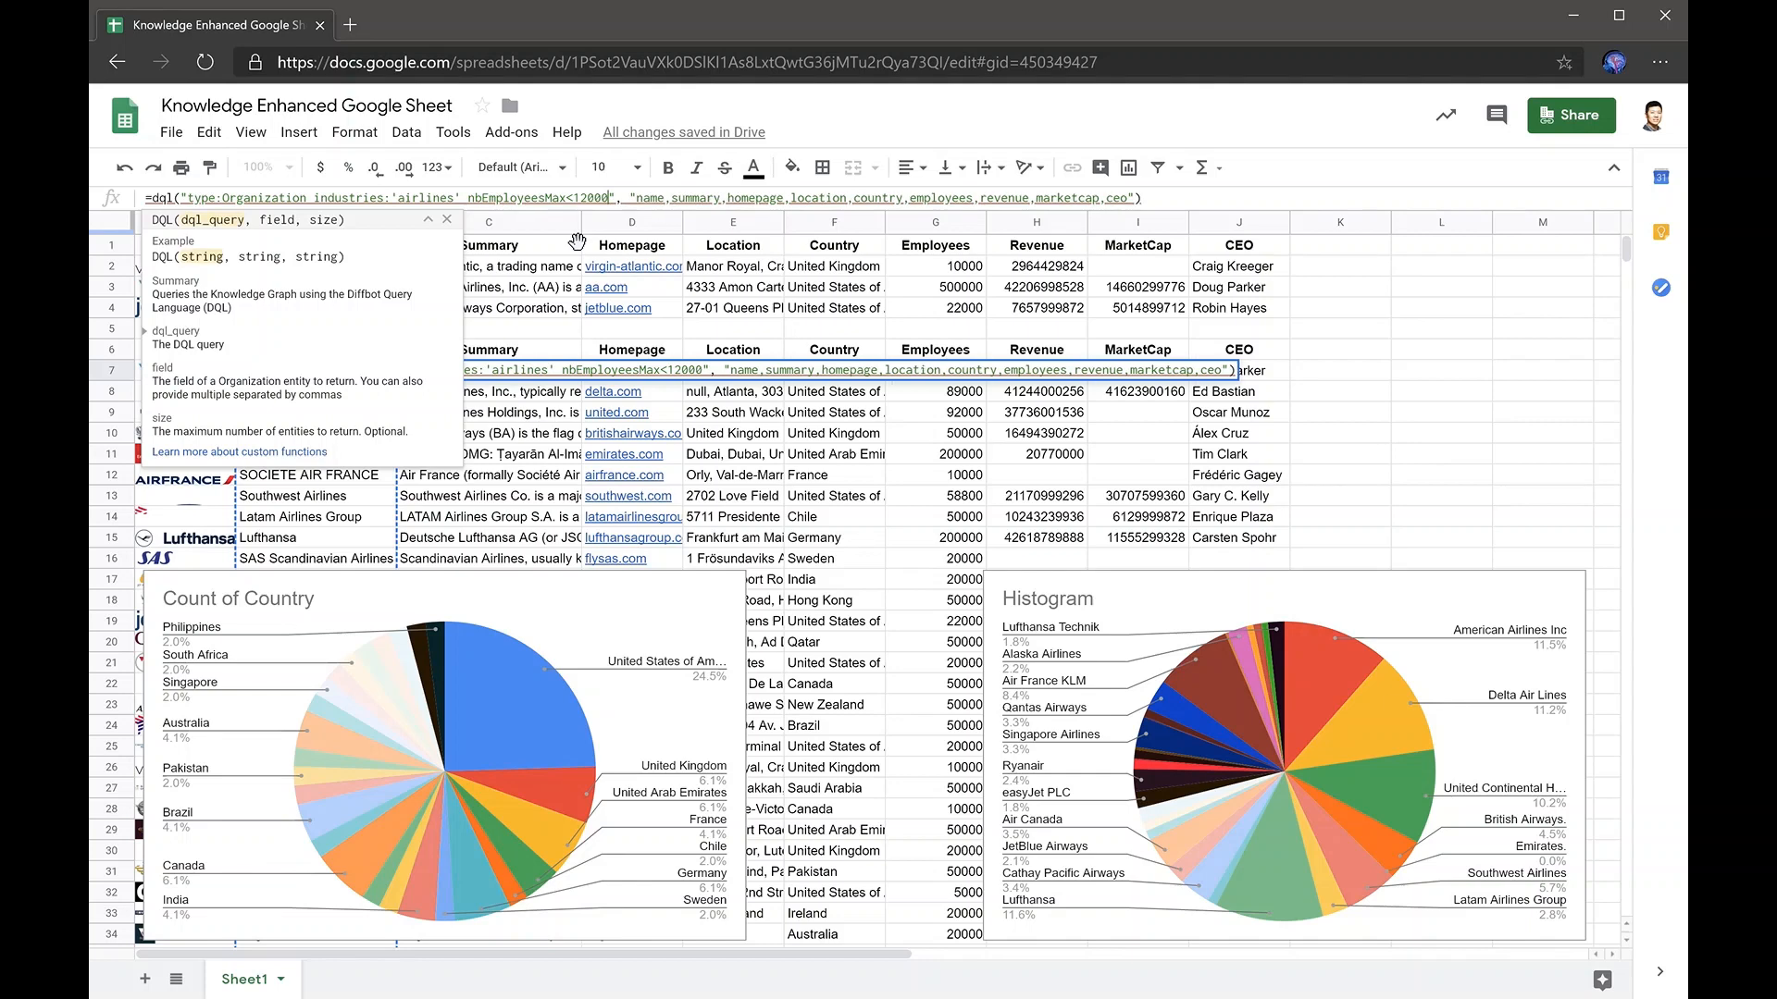
key(Return)
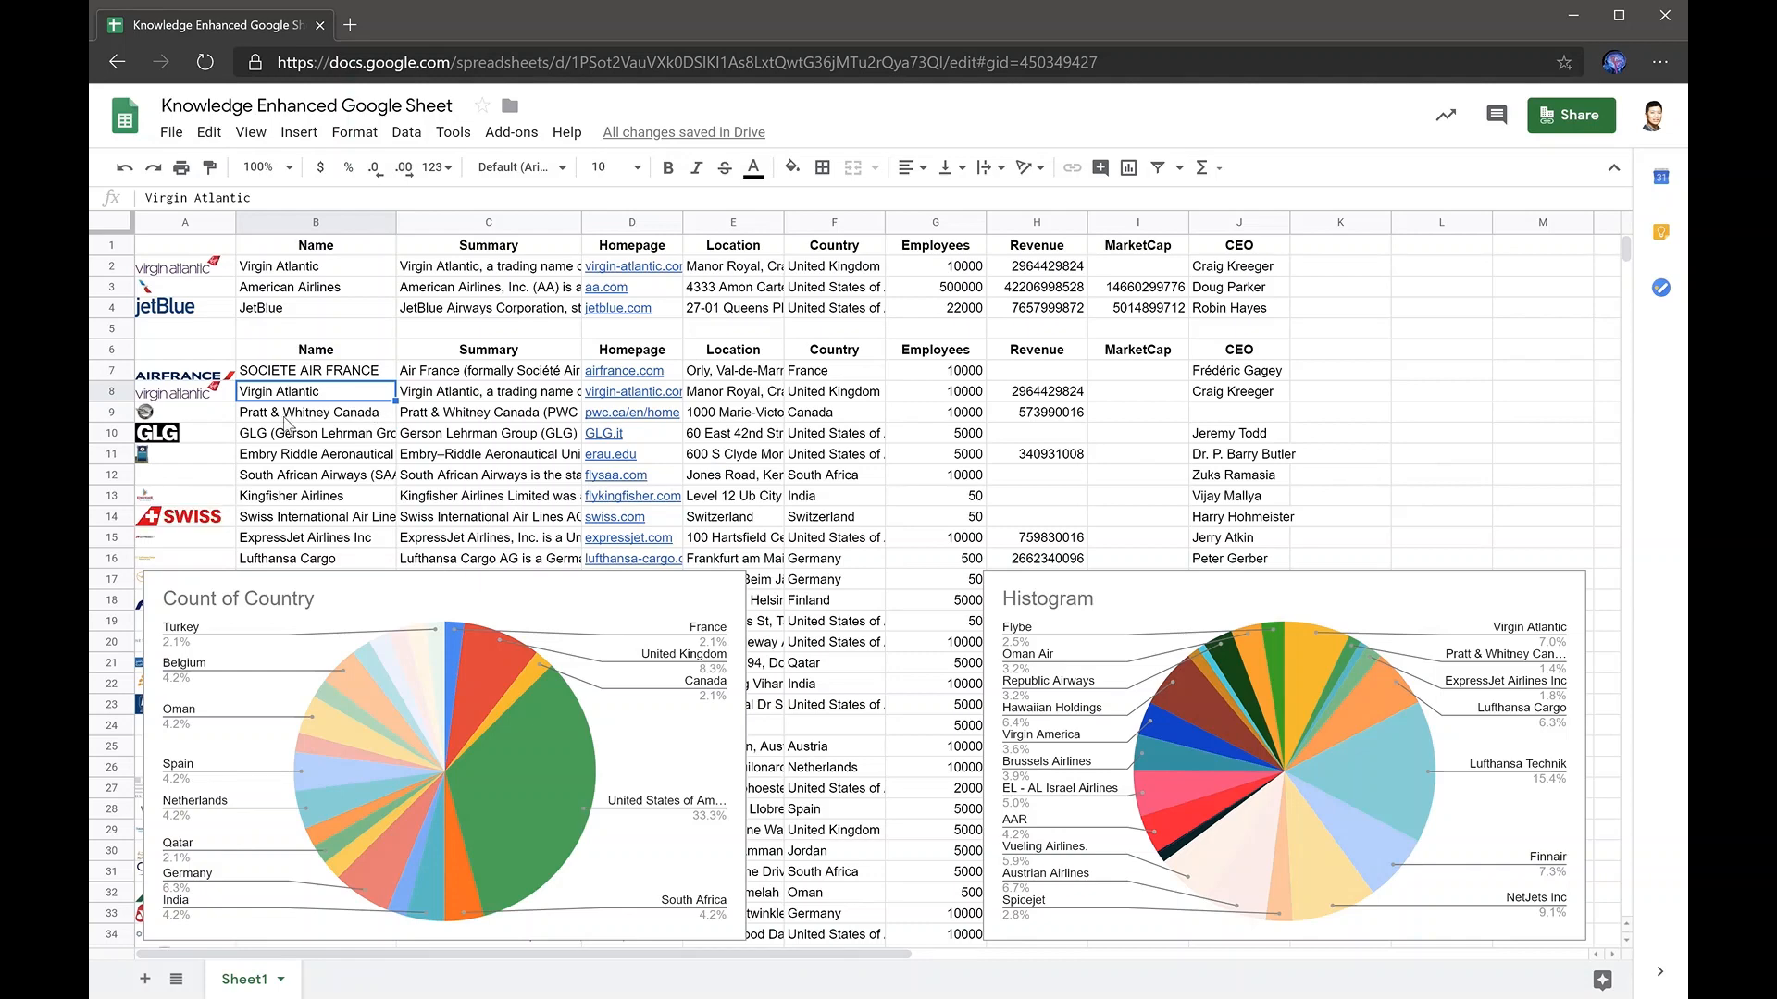
Step: Replace the company names with American Air in B3 and Jet Blue in B4, and select the summary formula in C3
click(287, 288)
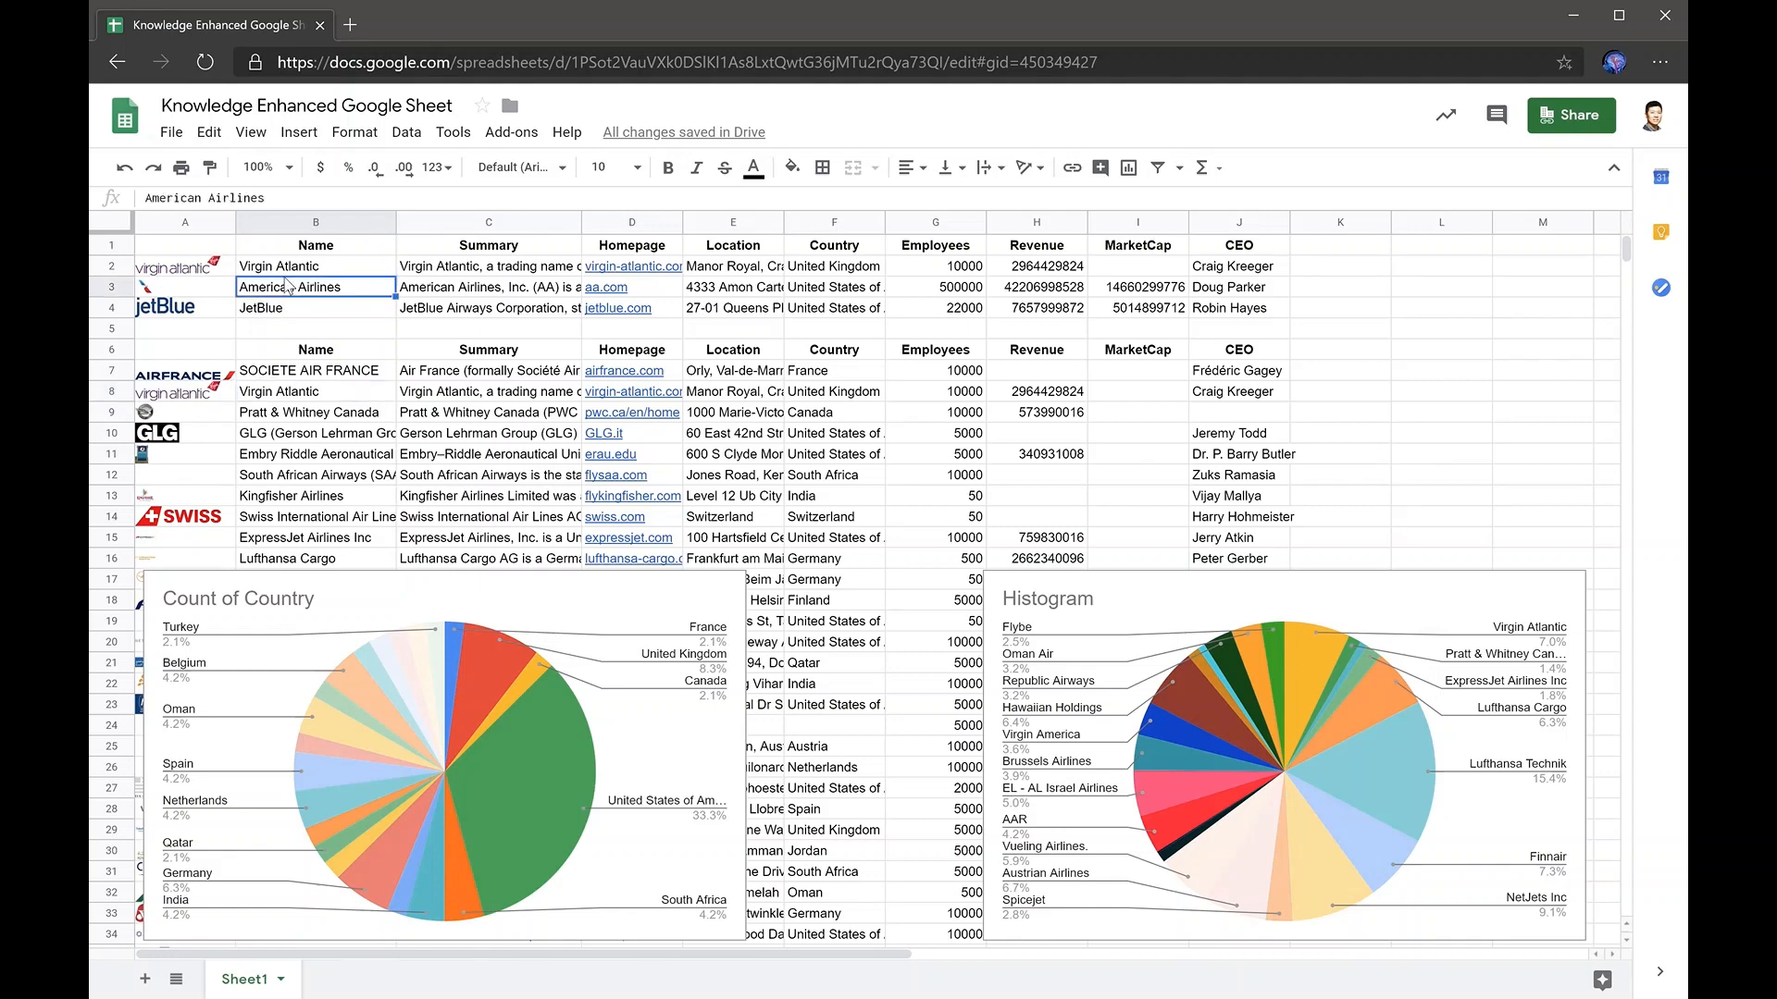
text(Amer)
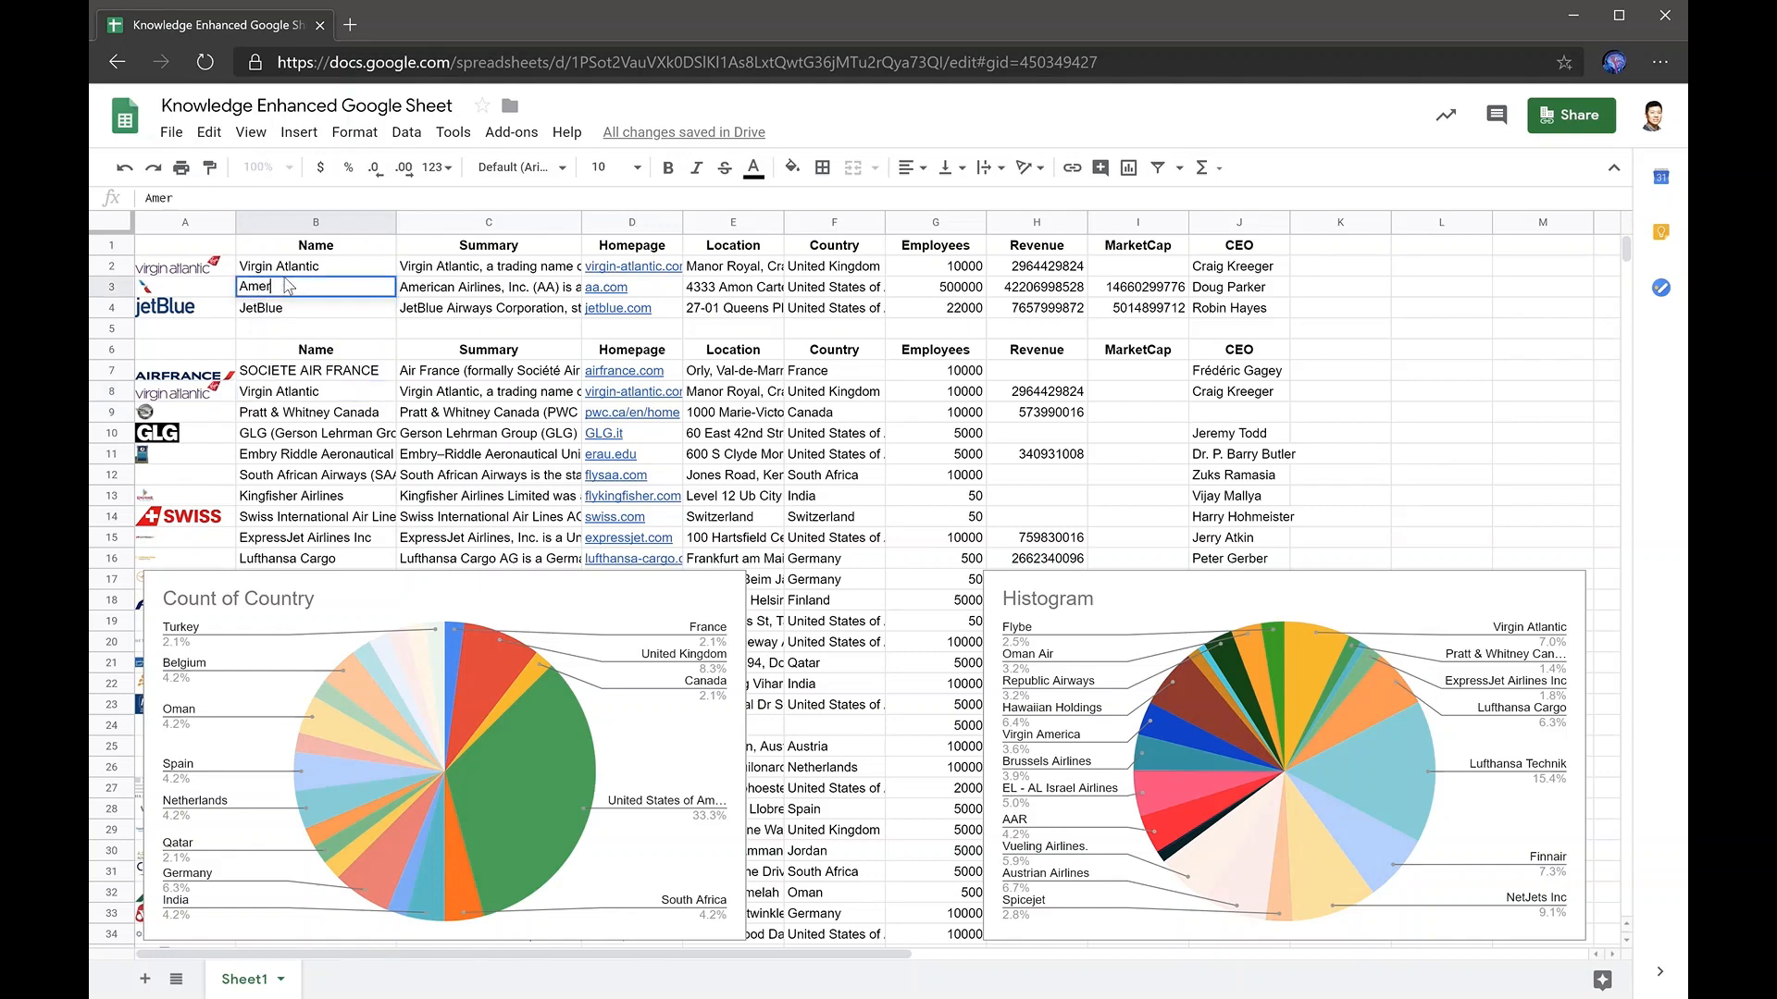
text(ican Air)
key(Return)
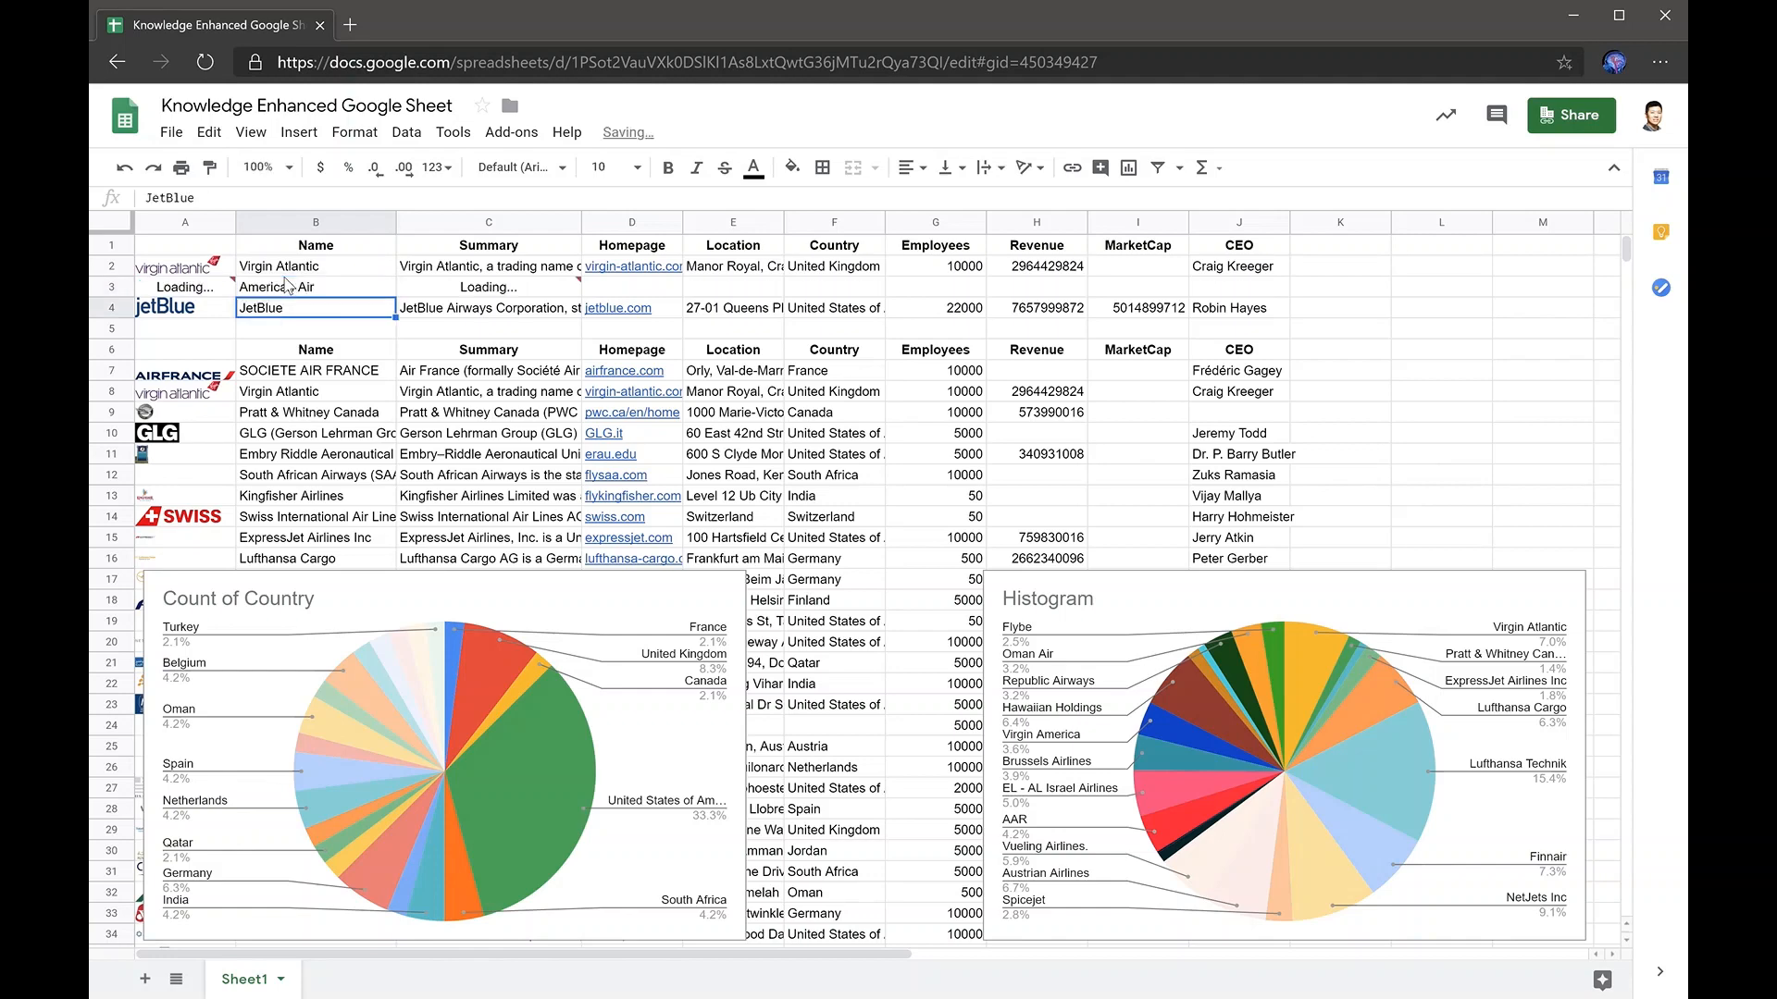
text(Jet Blue)
key(Return)
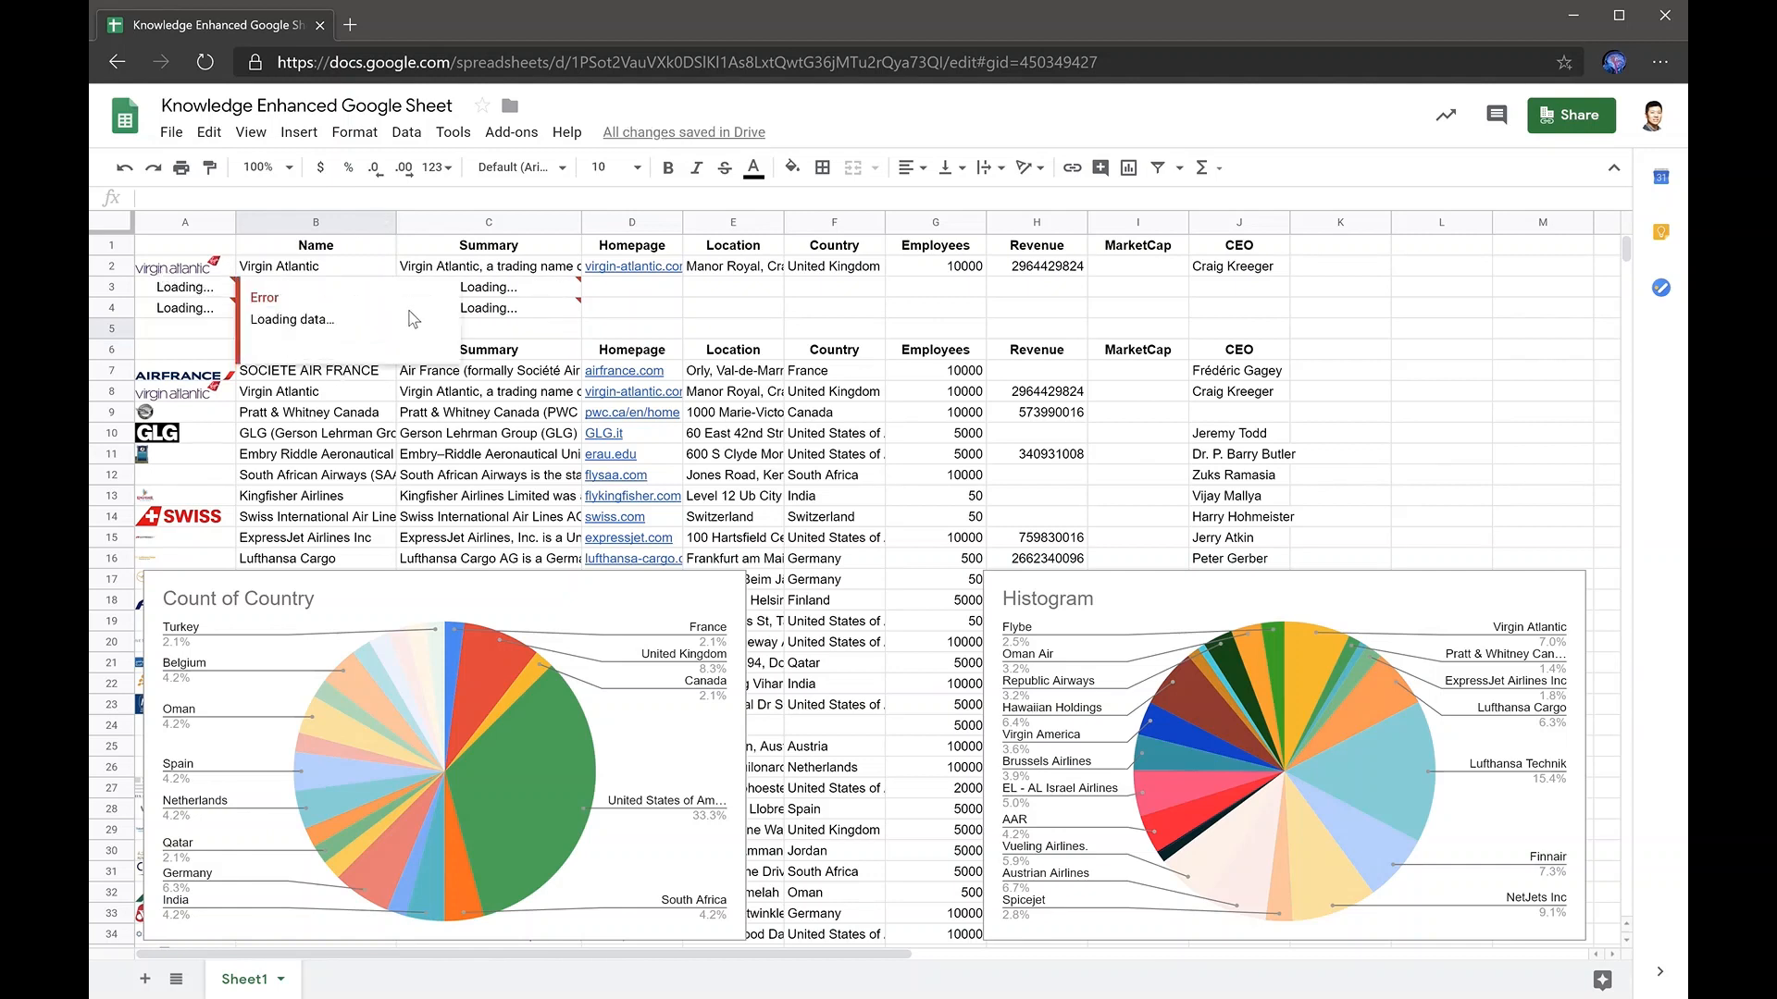
click(523, 296)
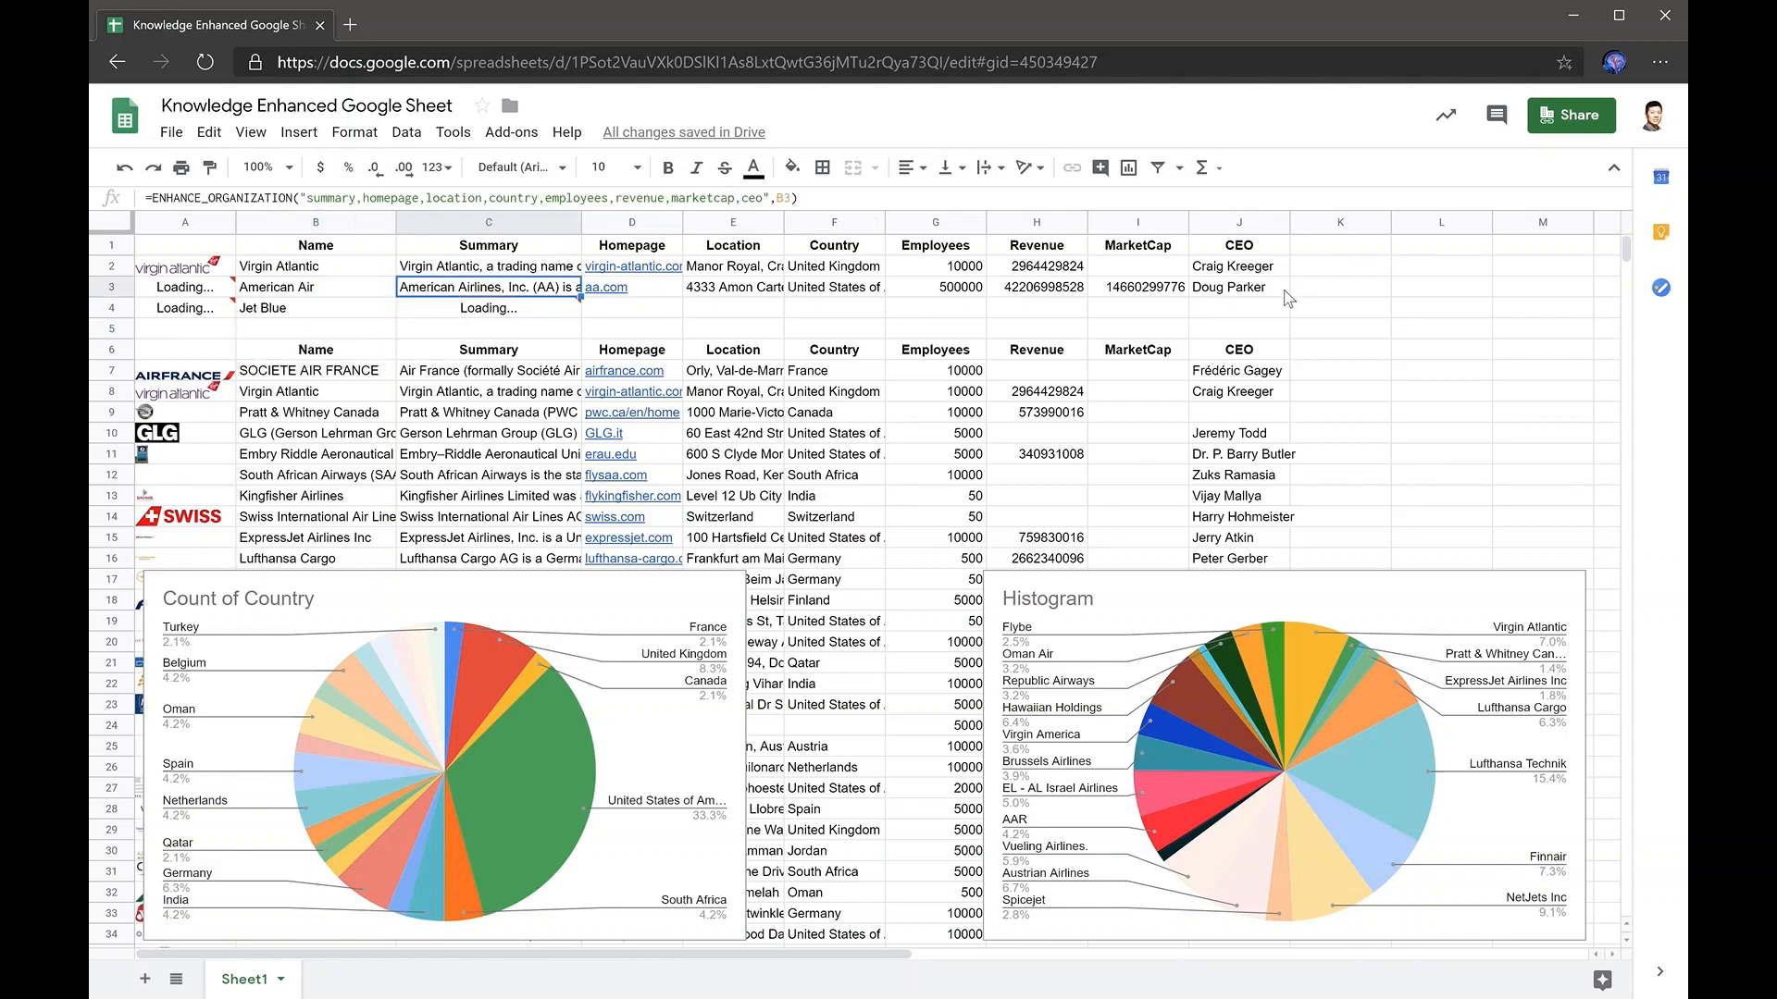
Step: Change the company name in B3 to Air Bud and increase the height of row 3 to enlarge its logo
click(317, 294)
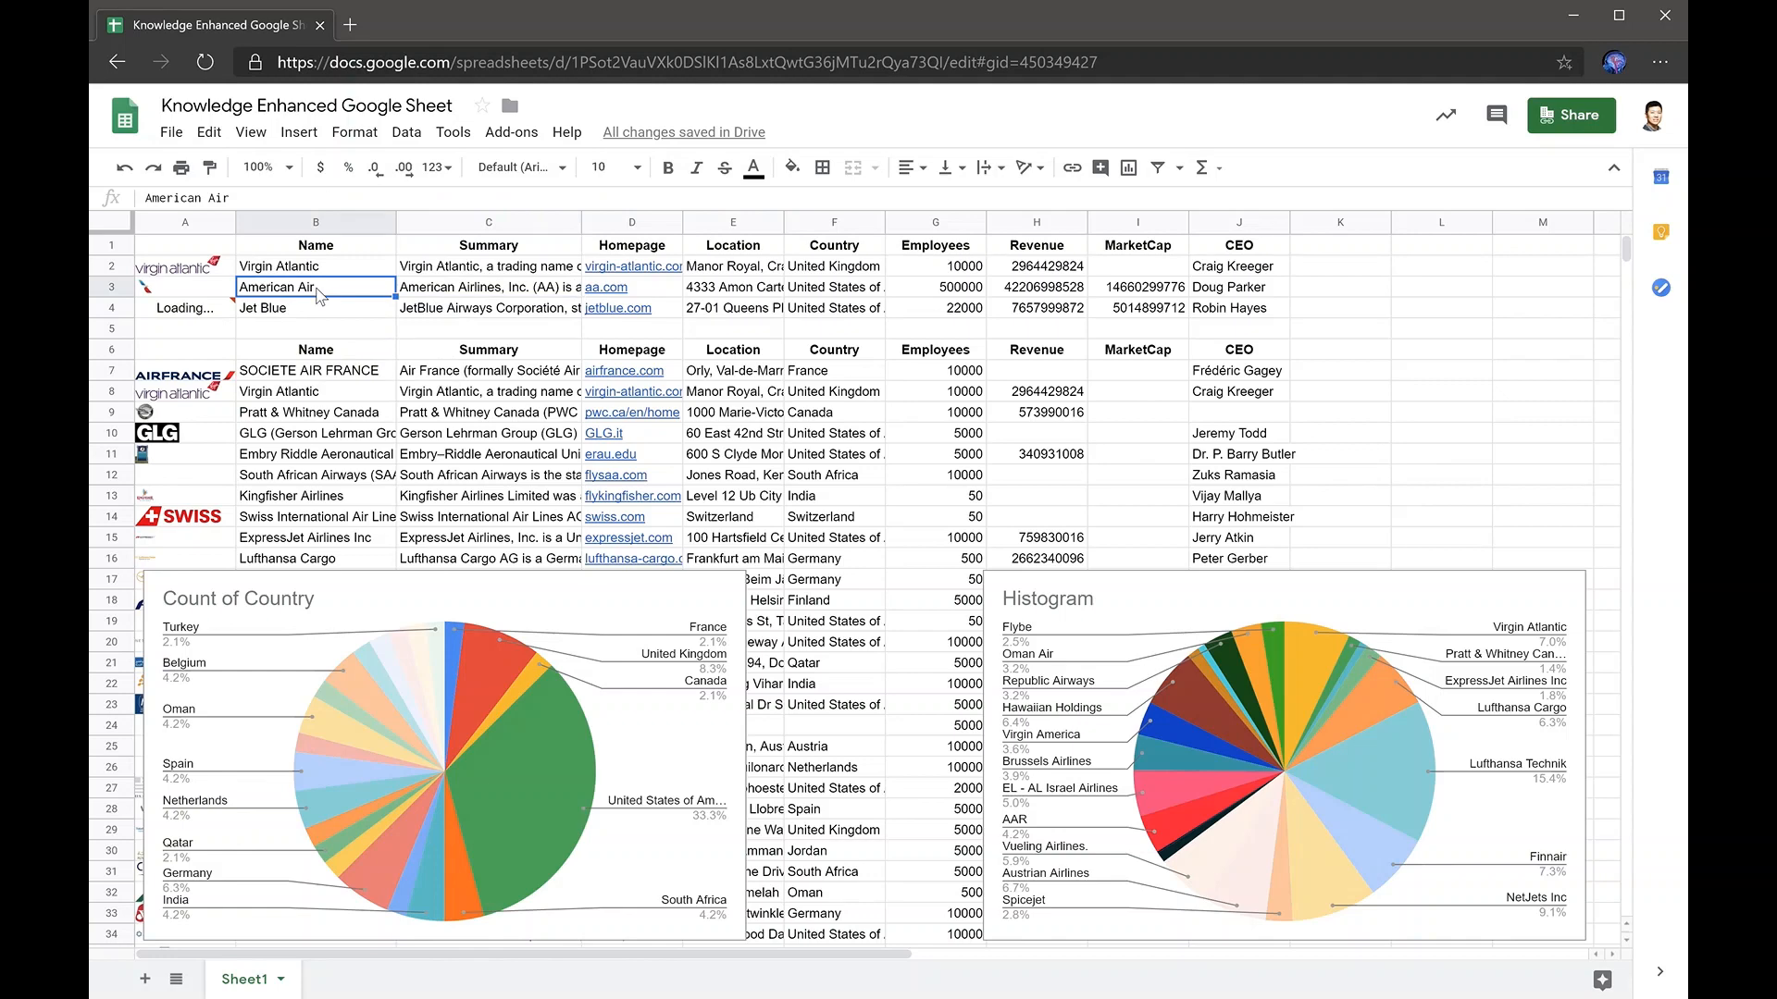
text(Air Bud)
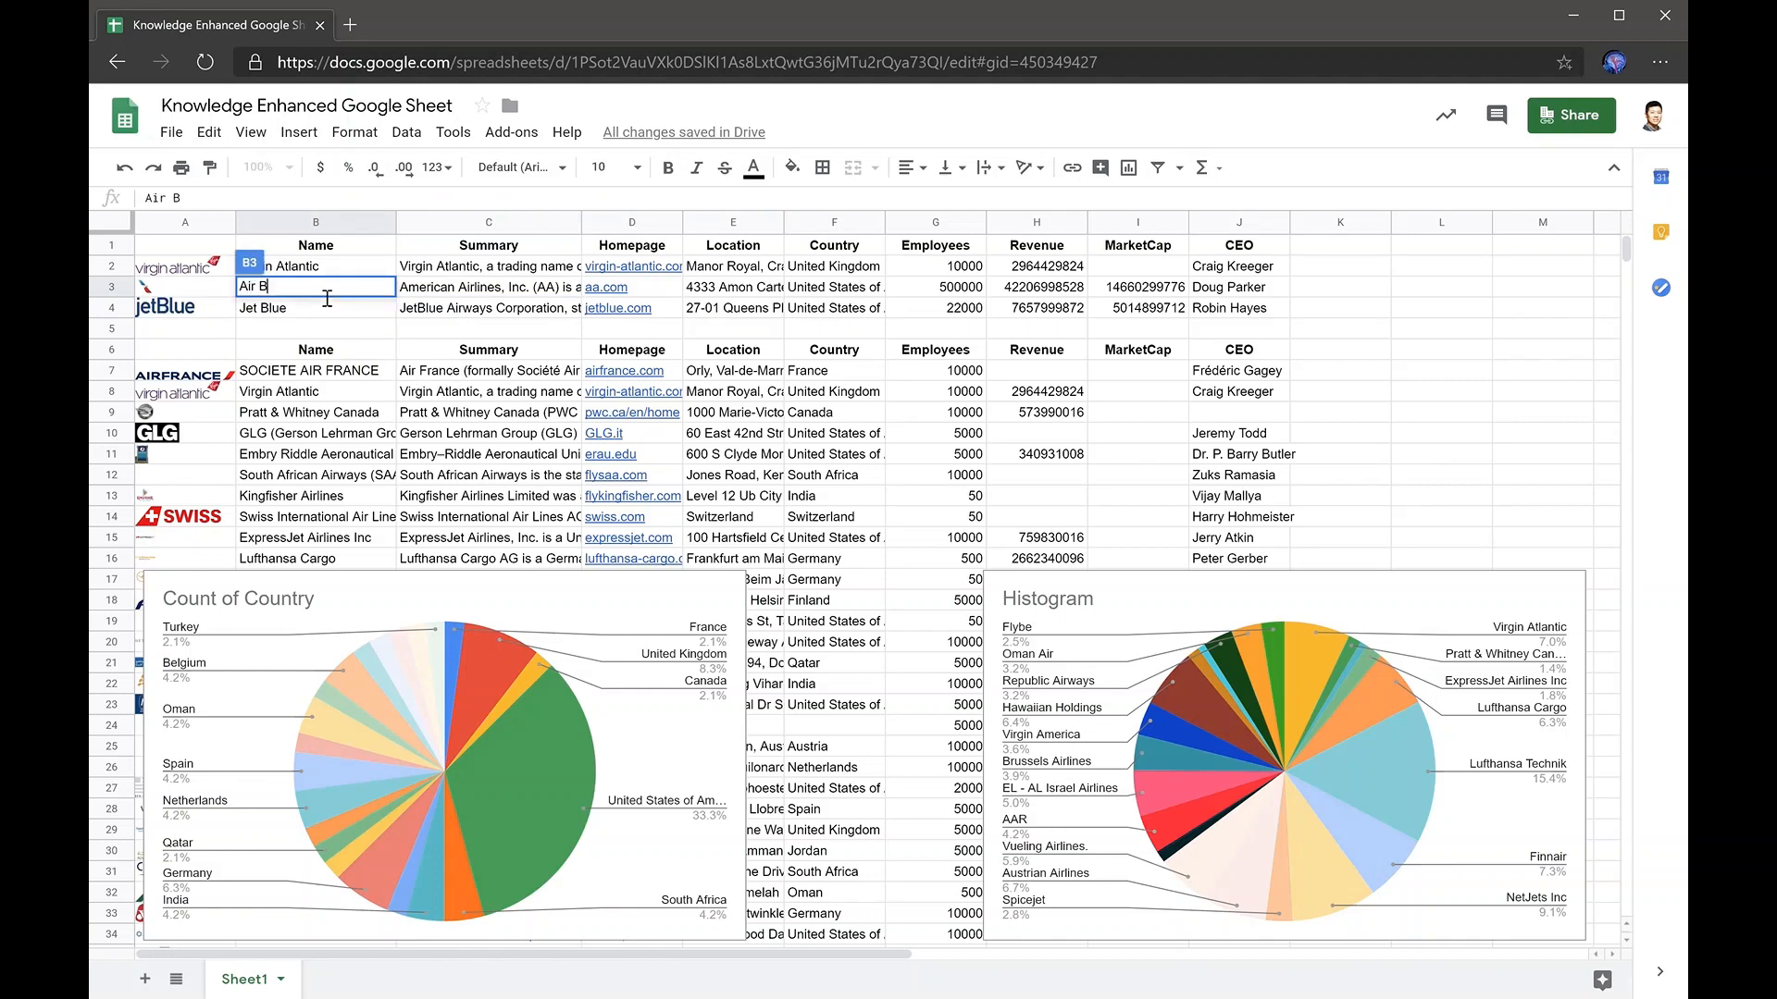
key(Return)
click(317, 291)
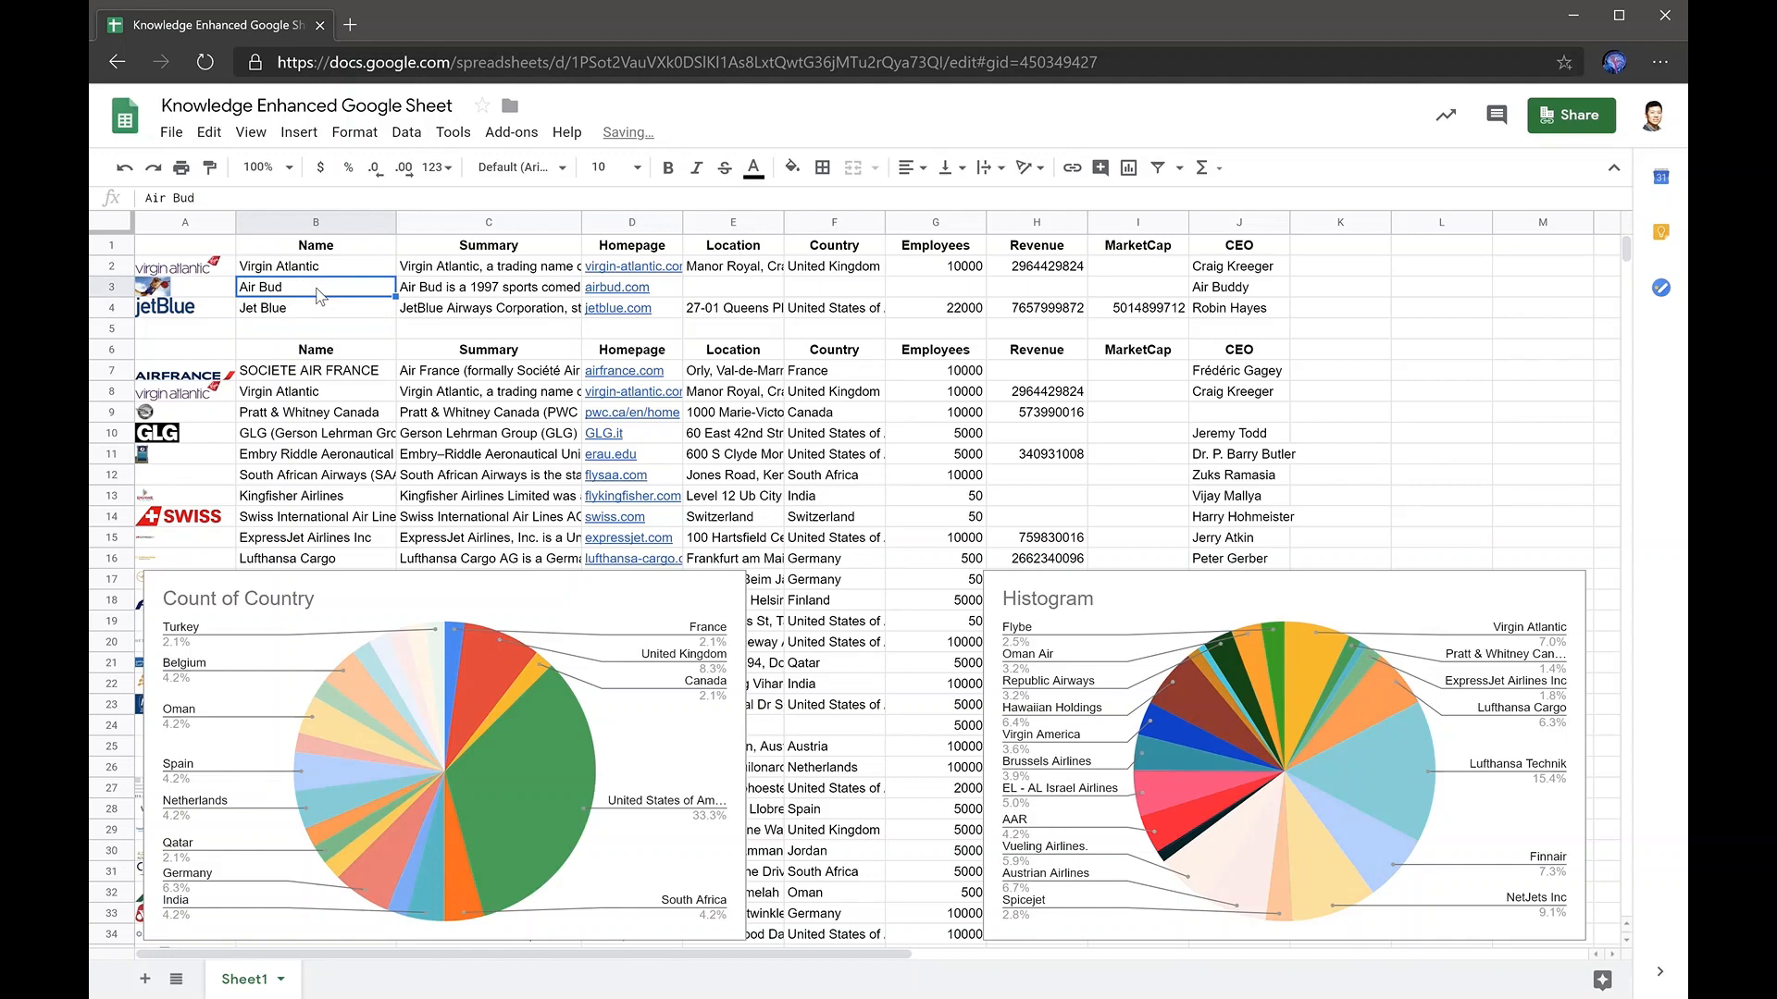
click(111, 290)
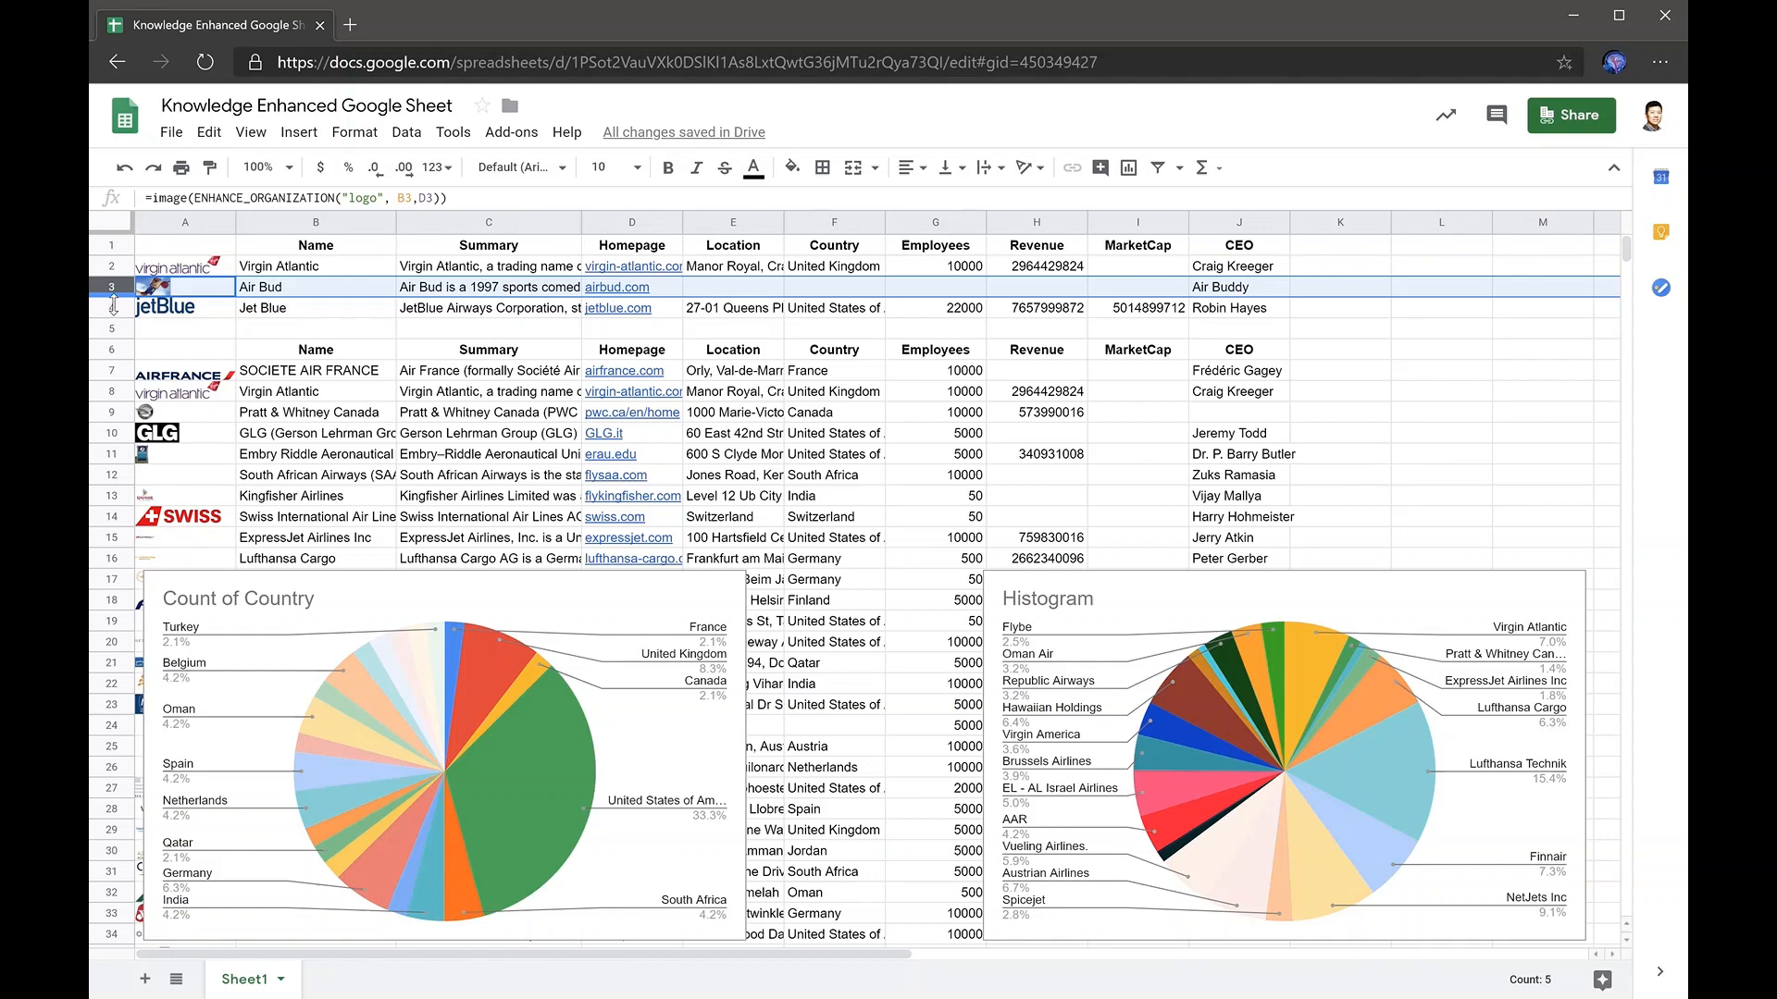
mouse_move(110, 318)
mouse_down()
mouse_move(110, 367)
mouse_move(110, 330)
mouse_up()
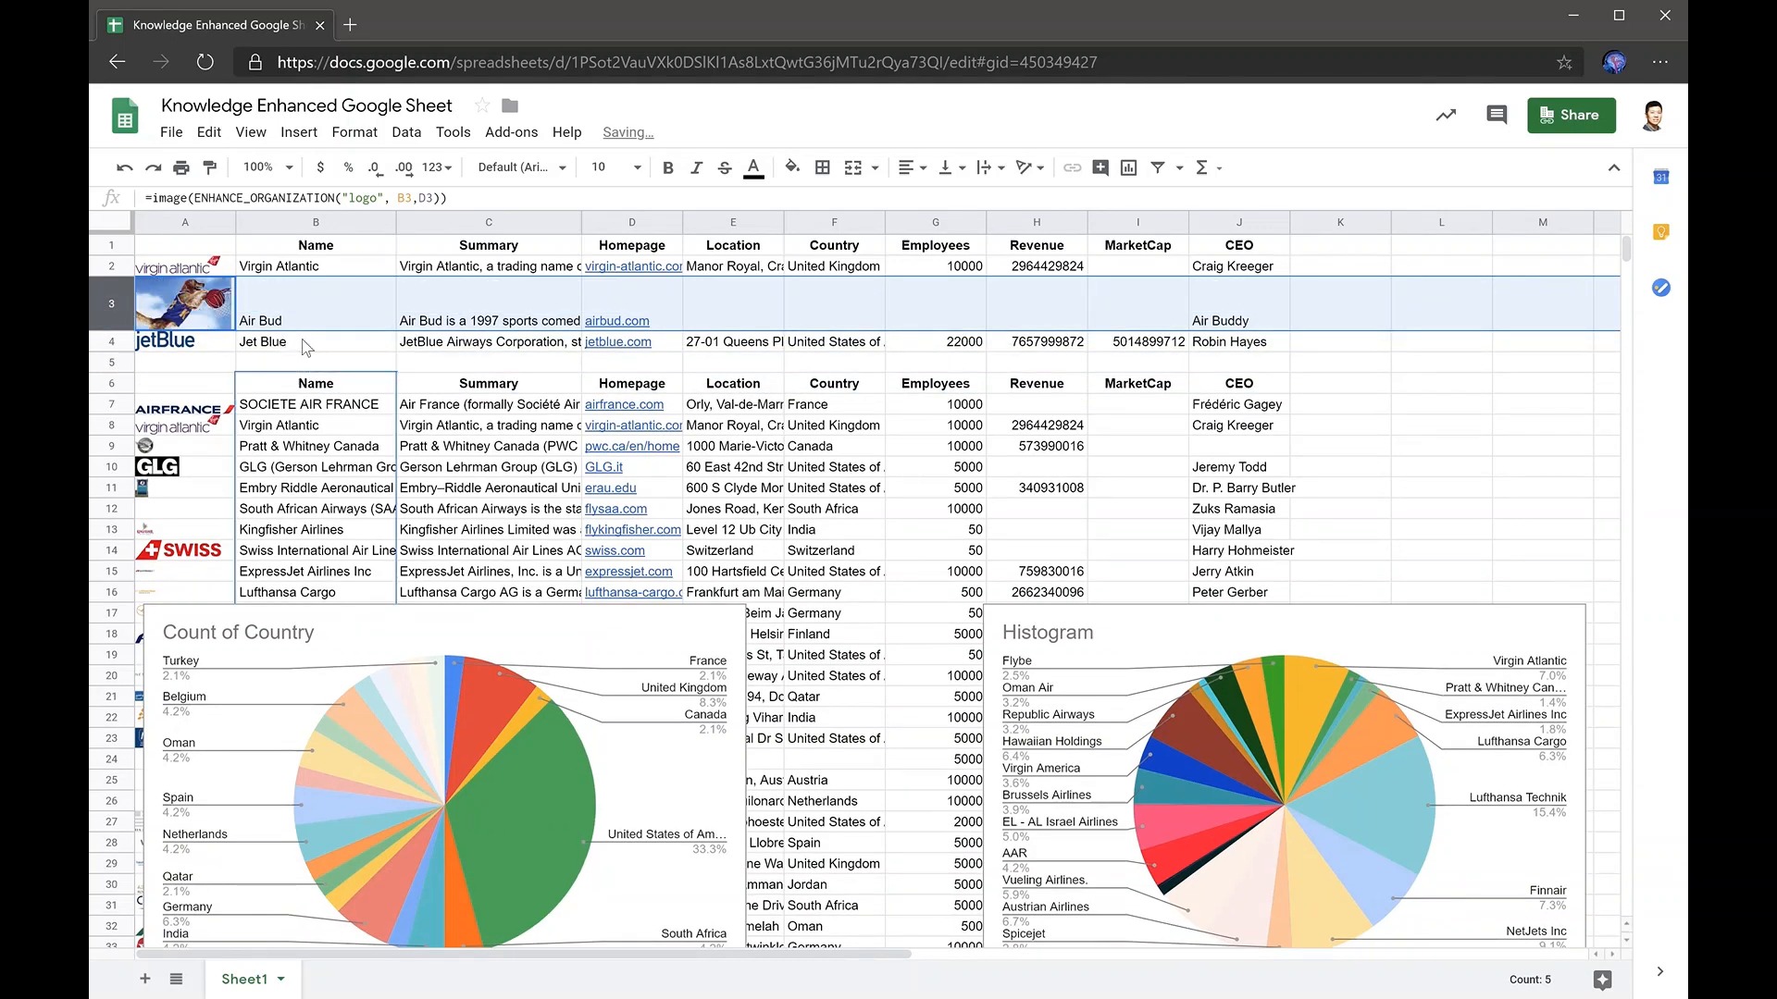
Step: Change the company name in B4 to Diffbot
click(350, 347)
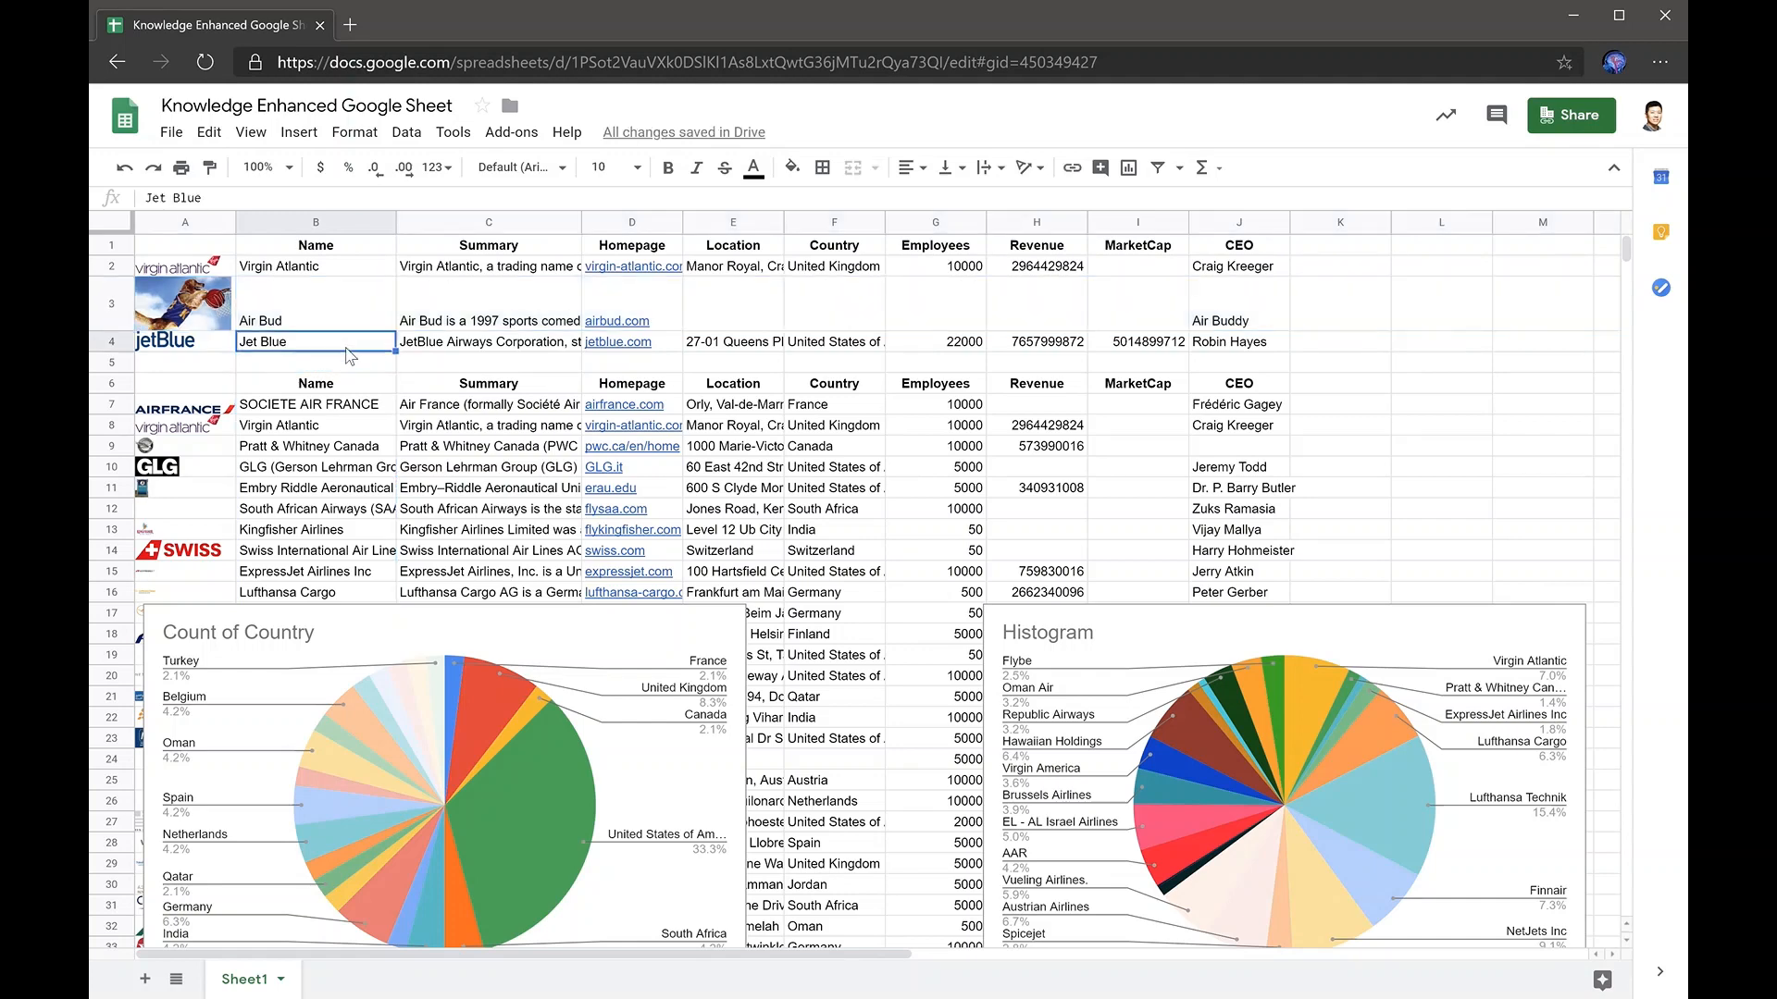
text(Diffbot)
key(Return)
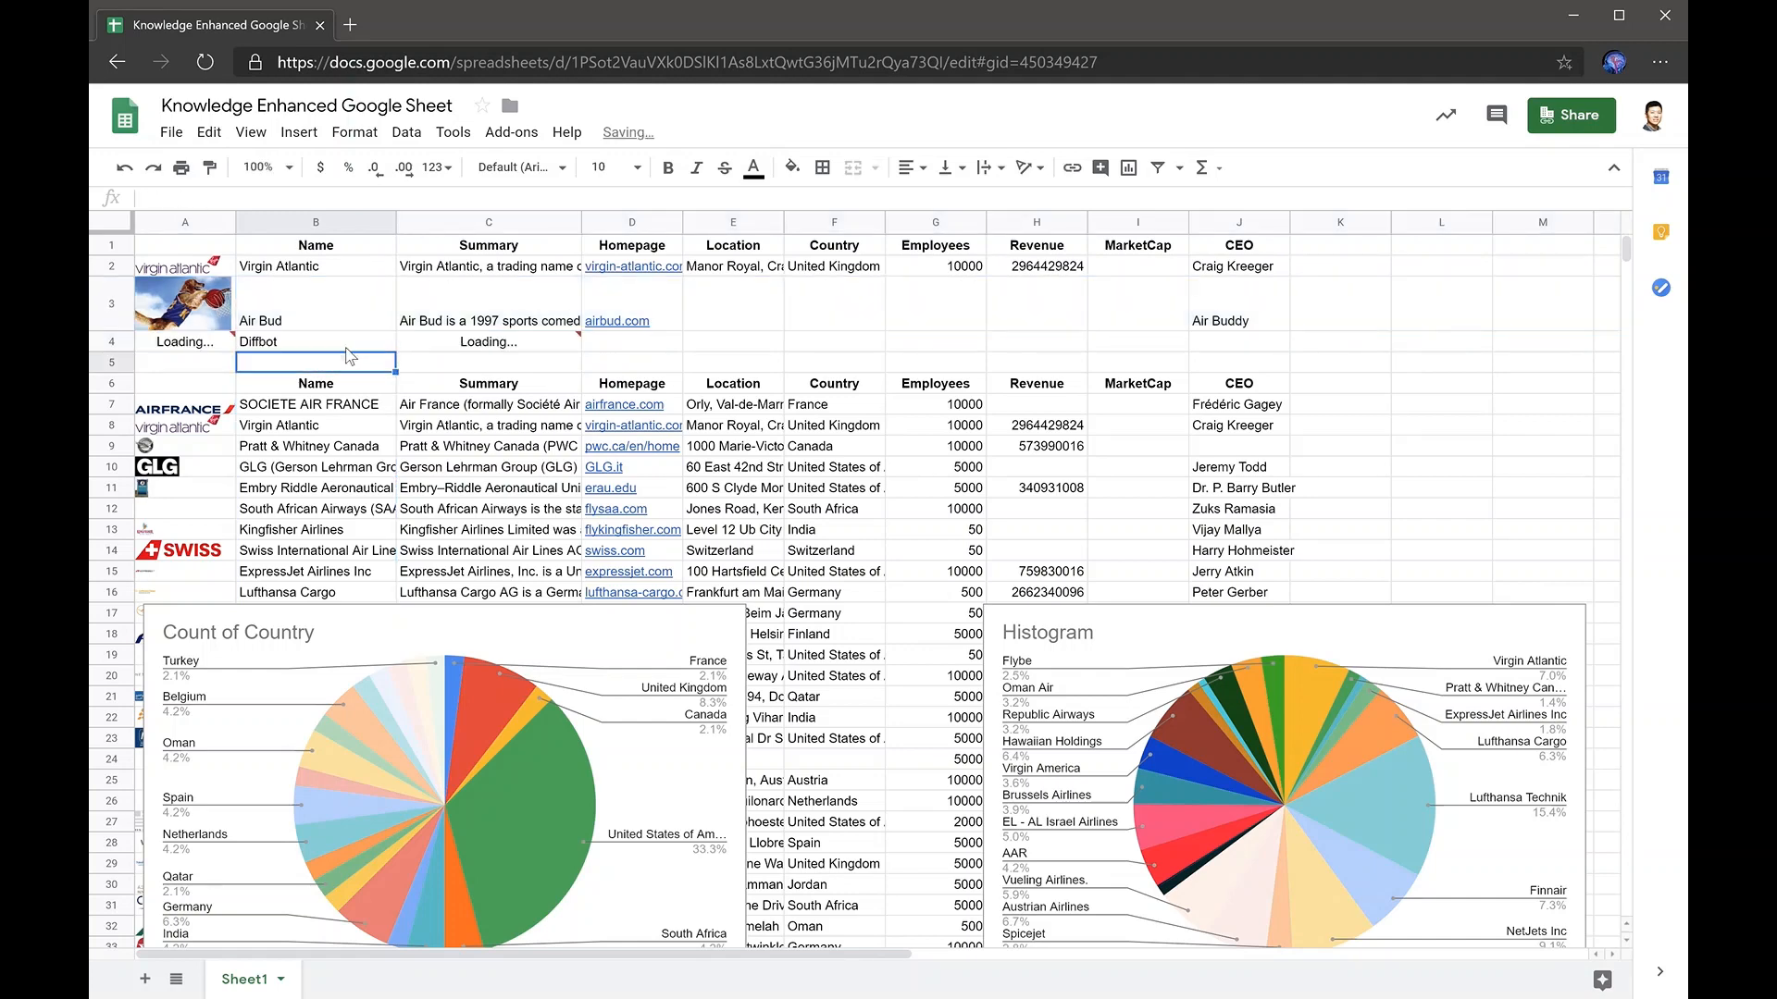
click(348, 350)
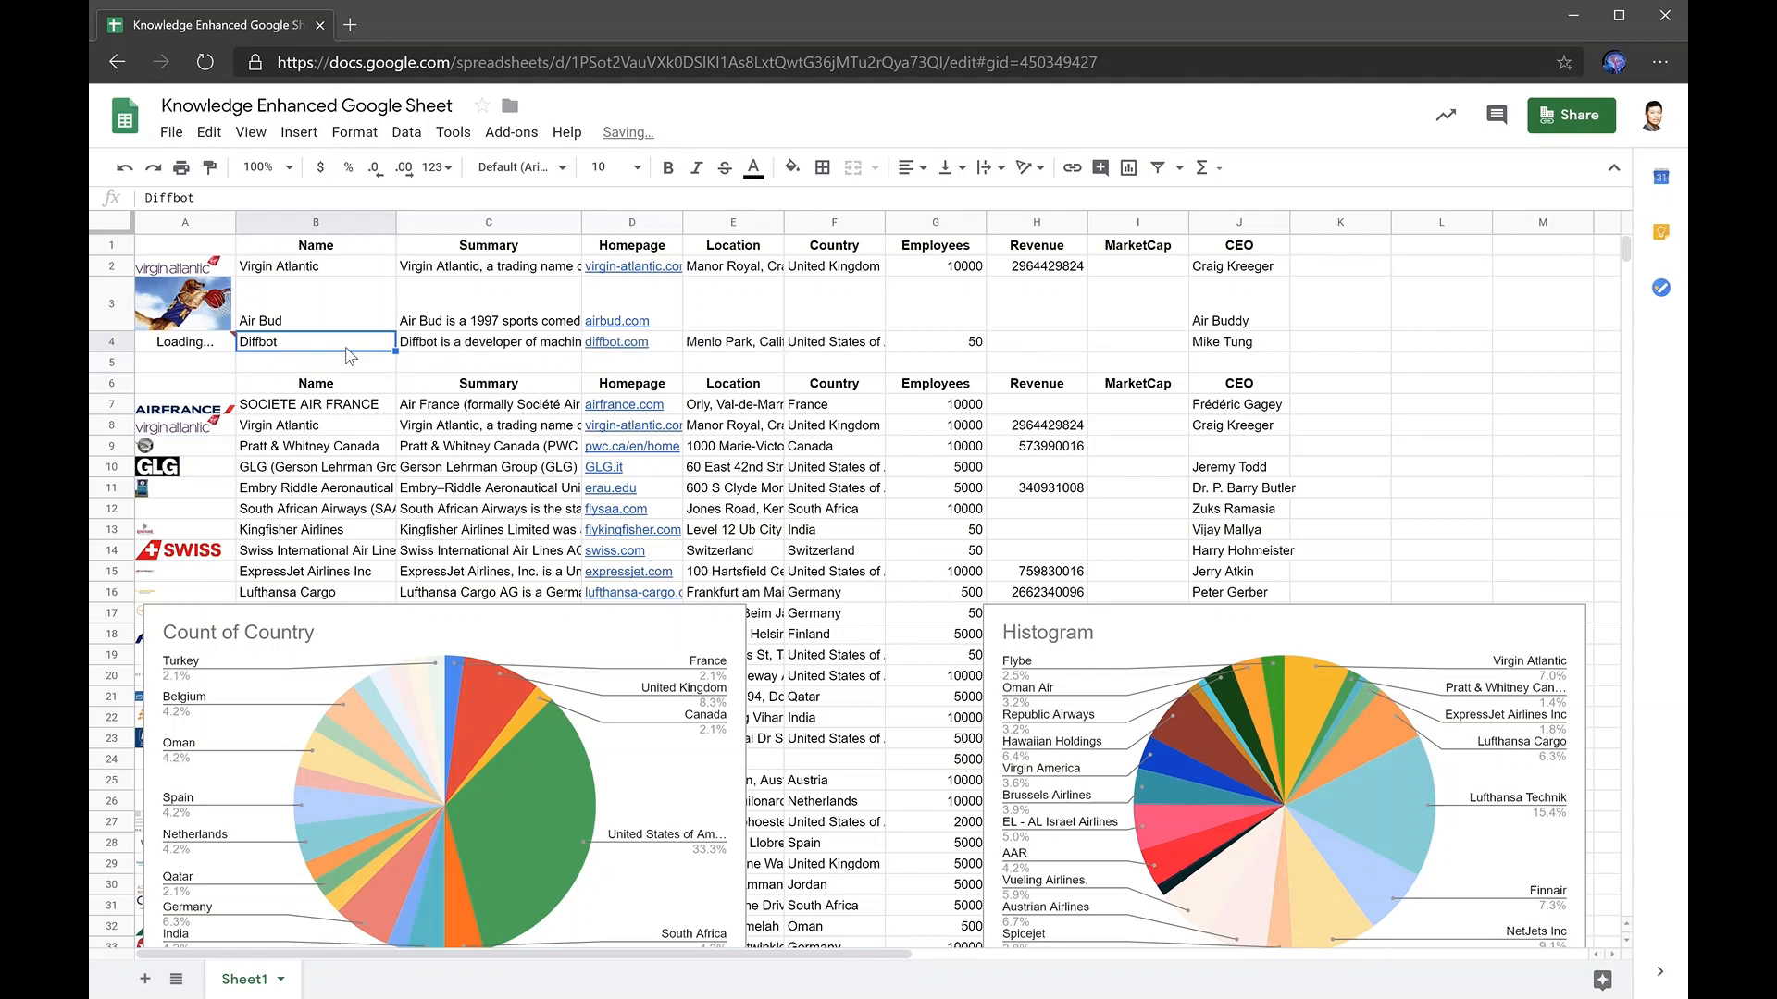